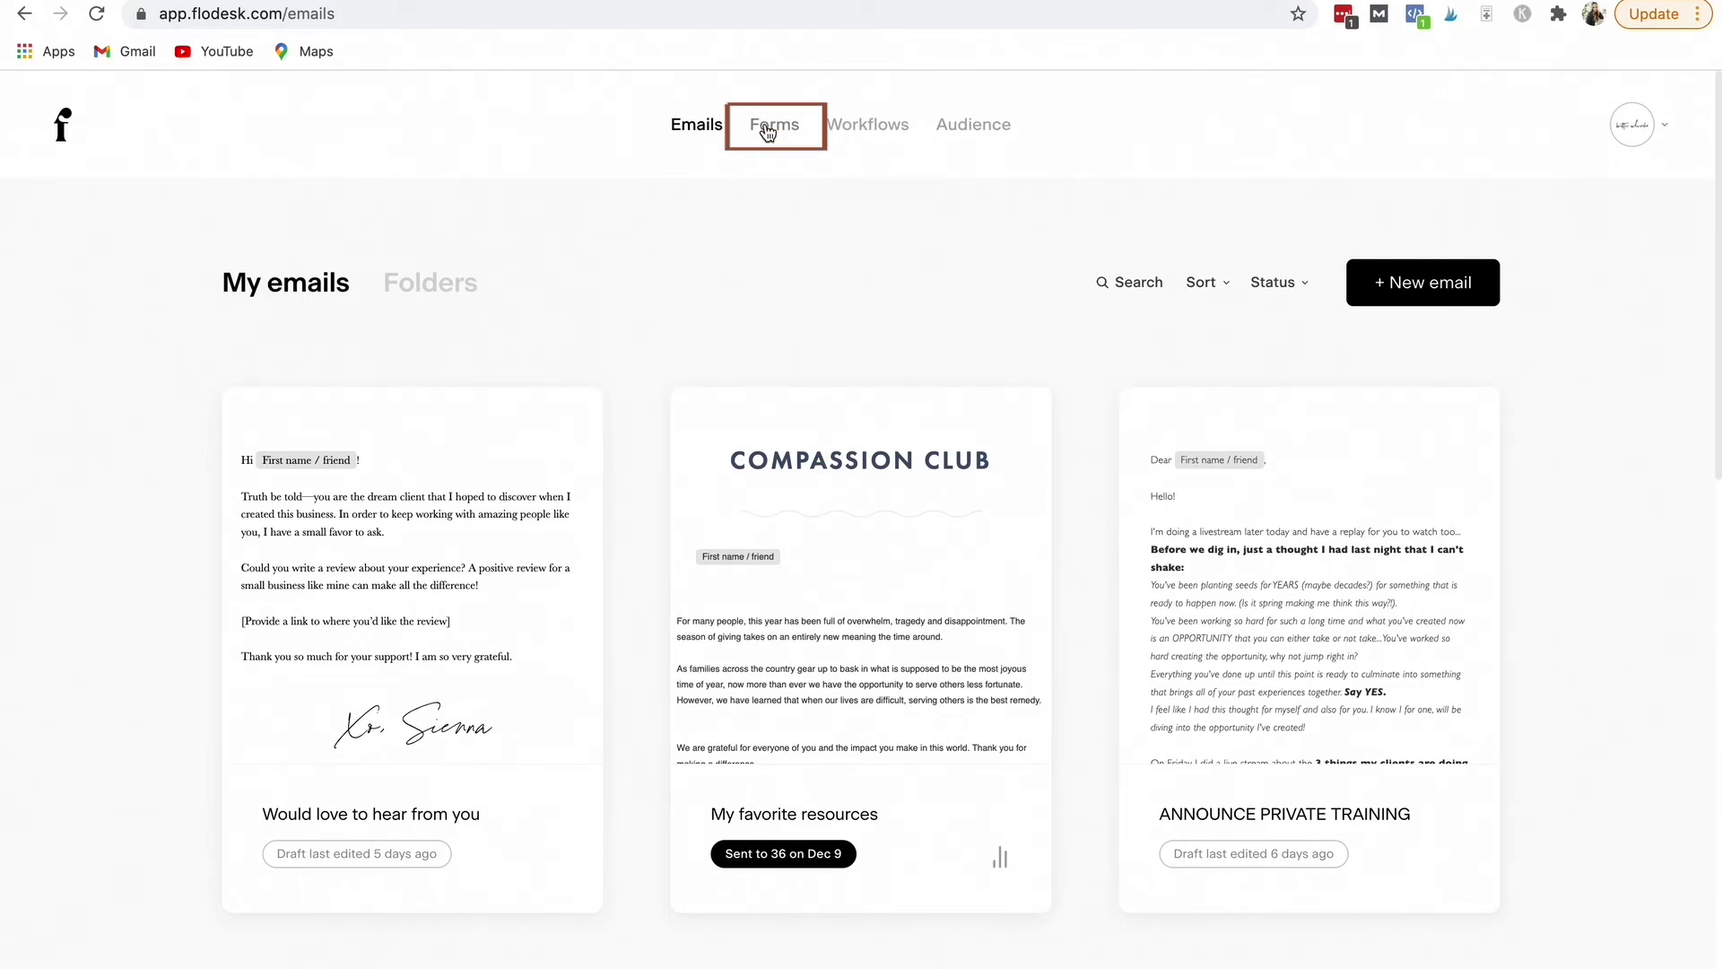
# Go to the Forms tab to list existing forms like INSTAGRAM PLANNER LEAD MAGNET
pyautogui.click(768, 132)
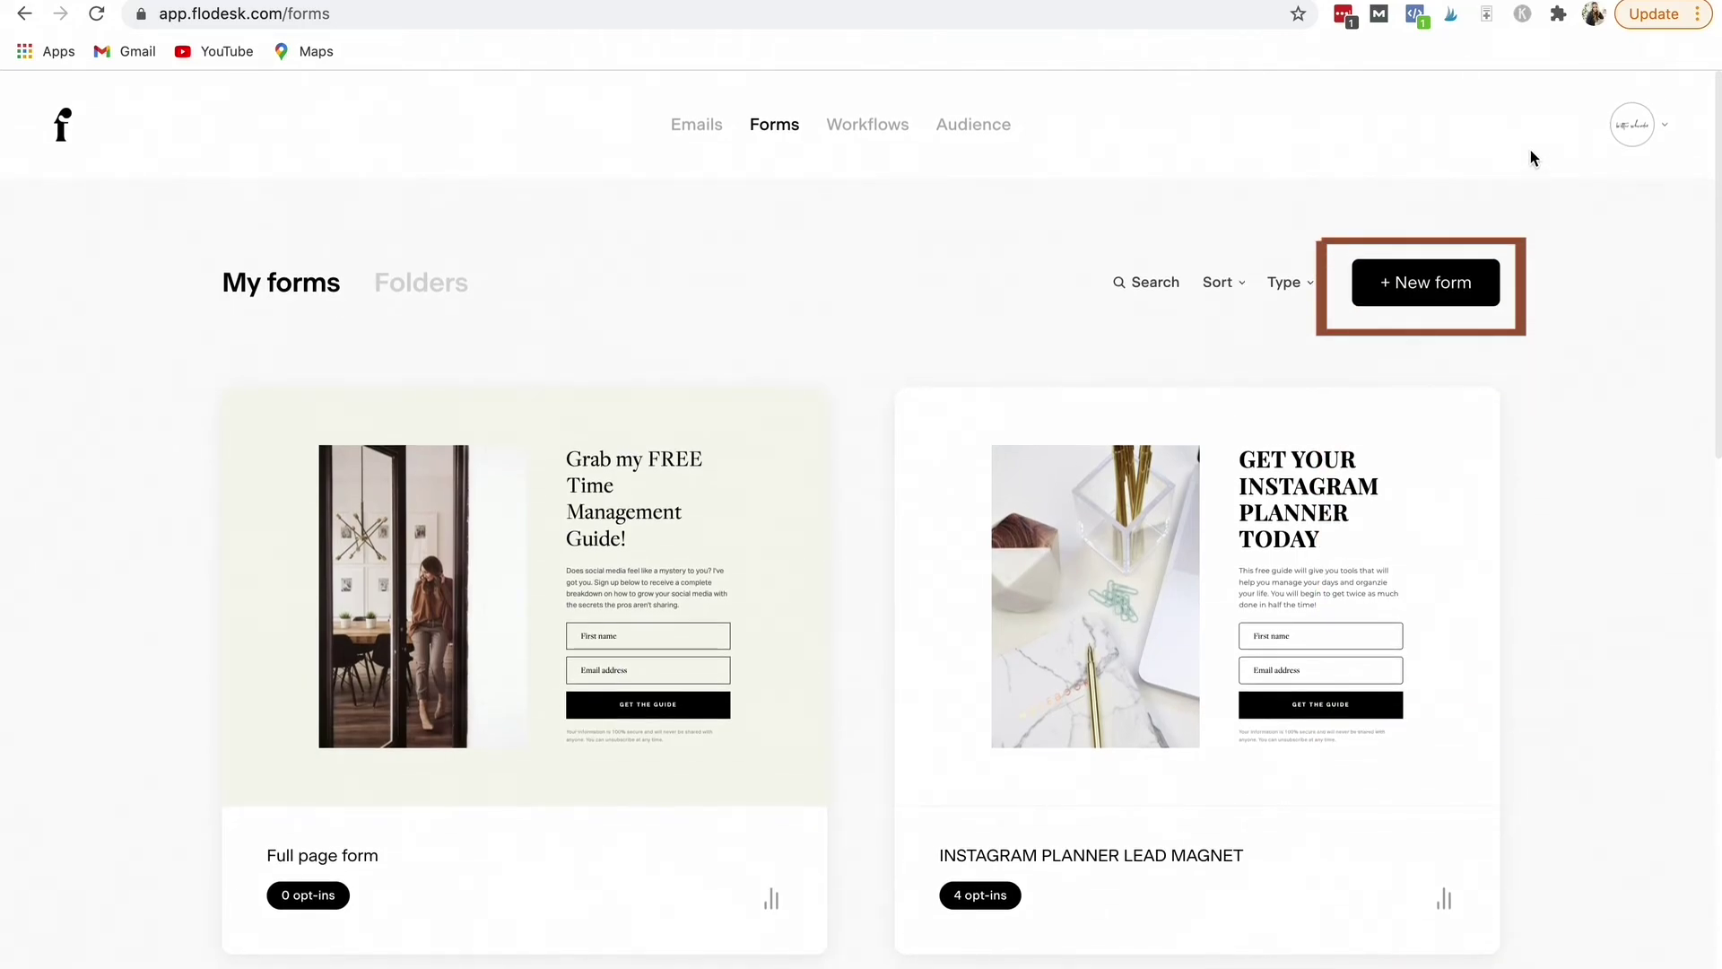
# Start a new form and browse the form template gallery
pyautogui.click(1404, 287)
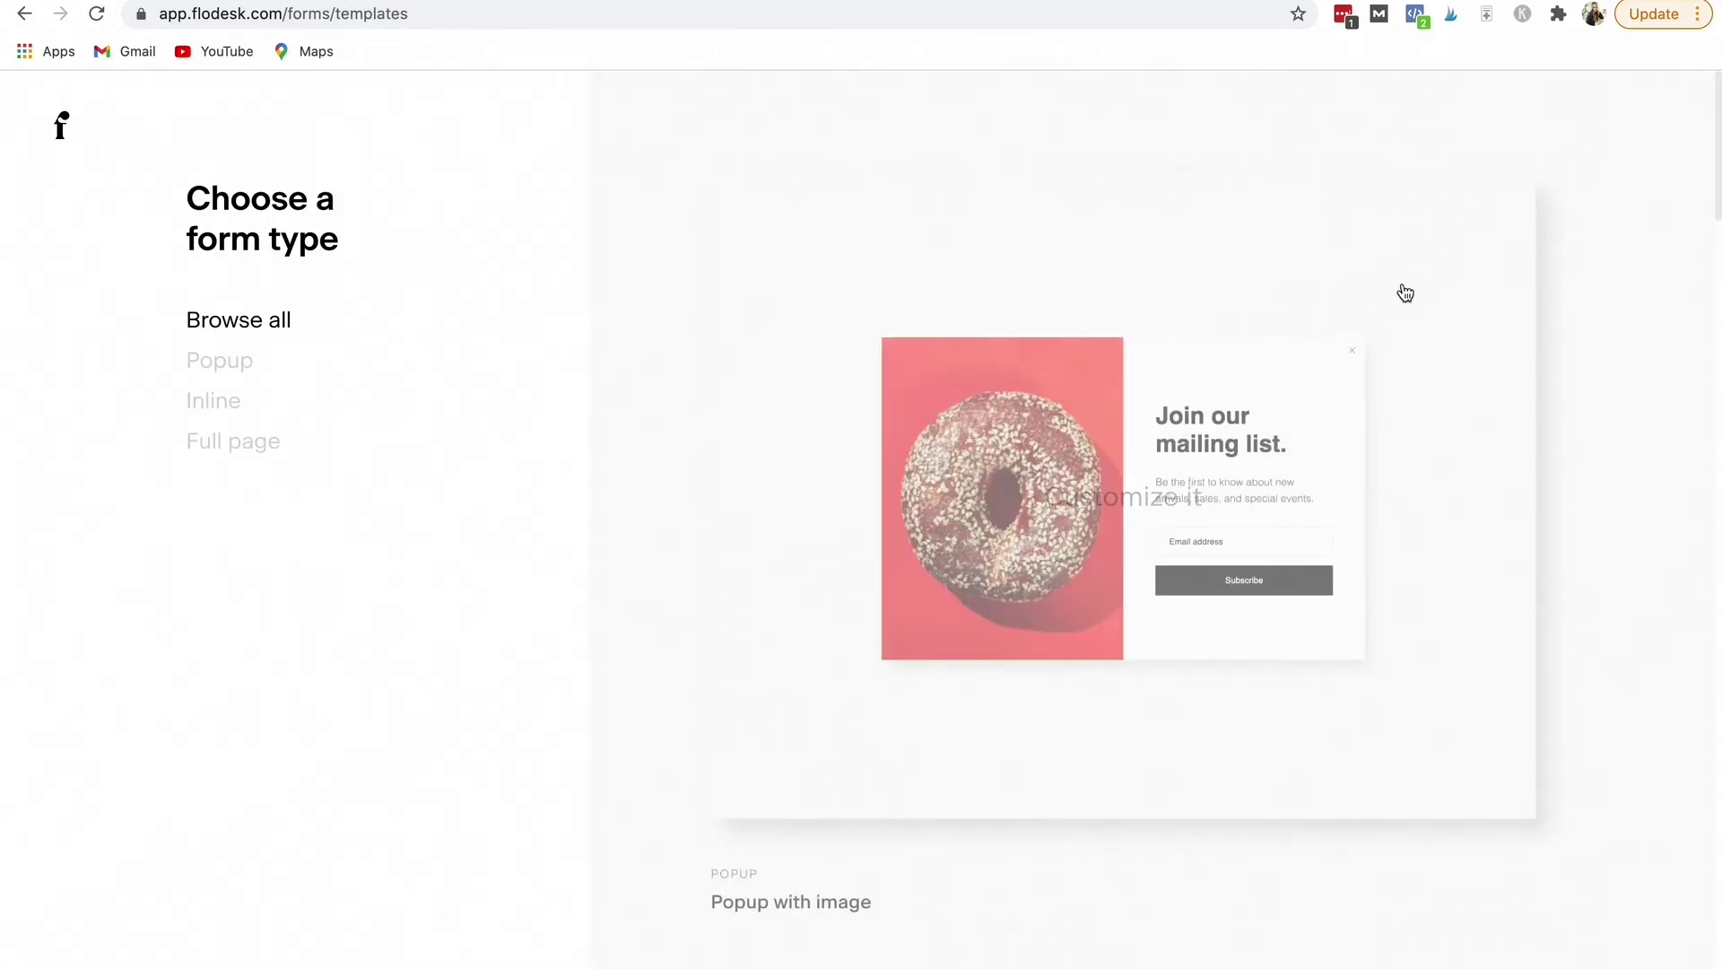
pyautogui.moveTo(1403, 288)
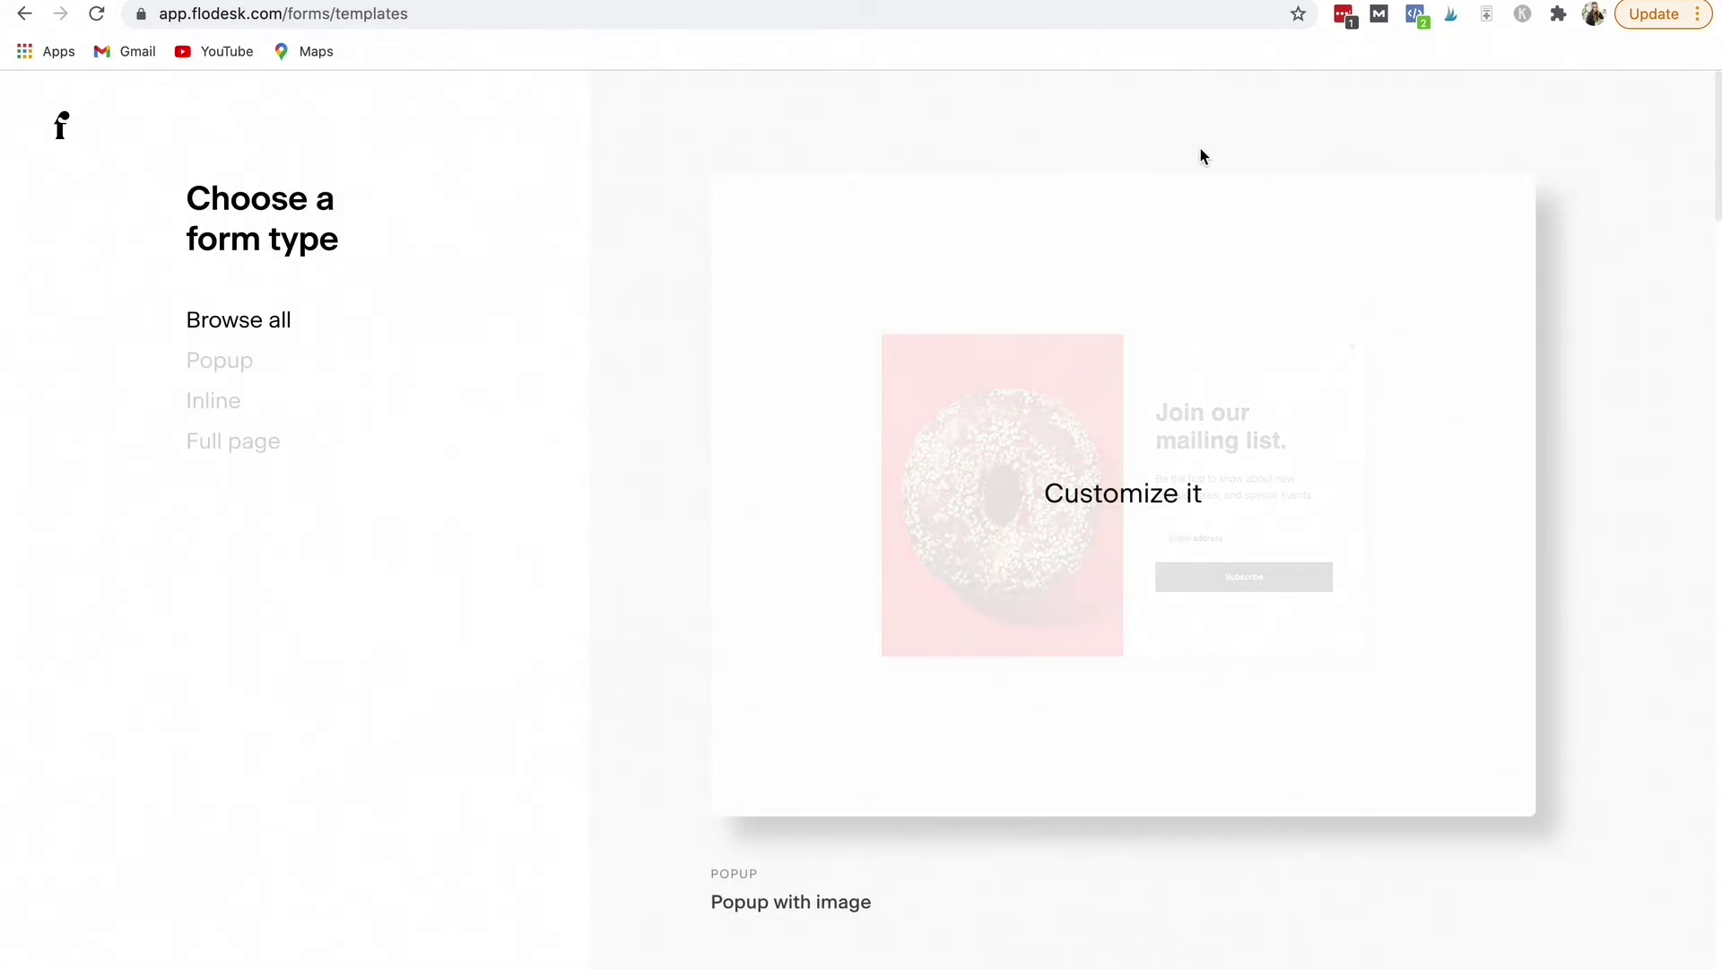
pyautogui.scroll(-2, 1101, 277)
pyautogui.scroll(-1, 1102, 277)
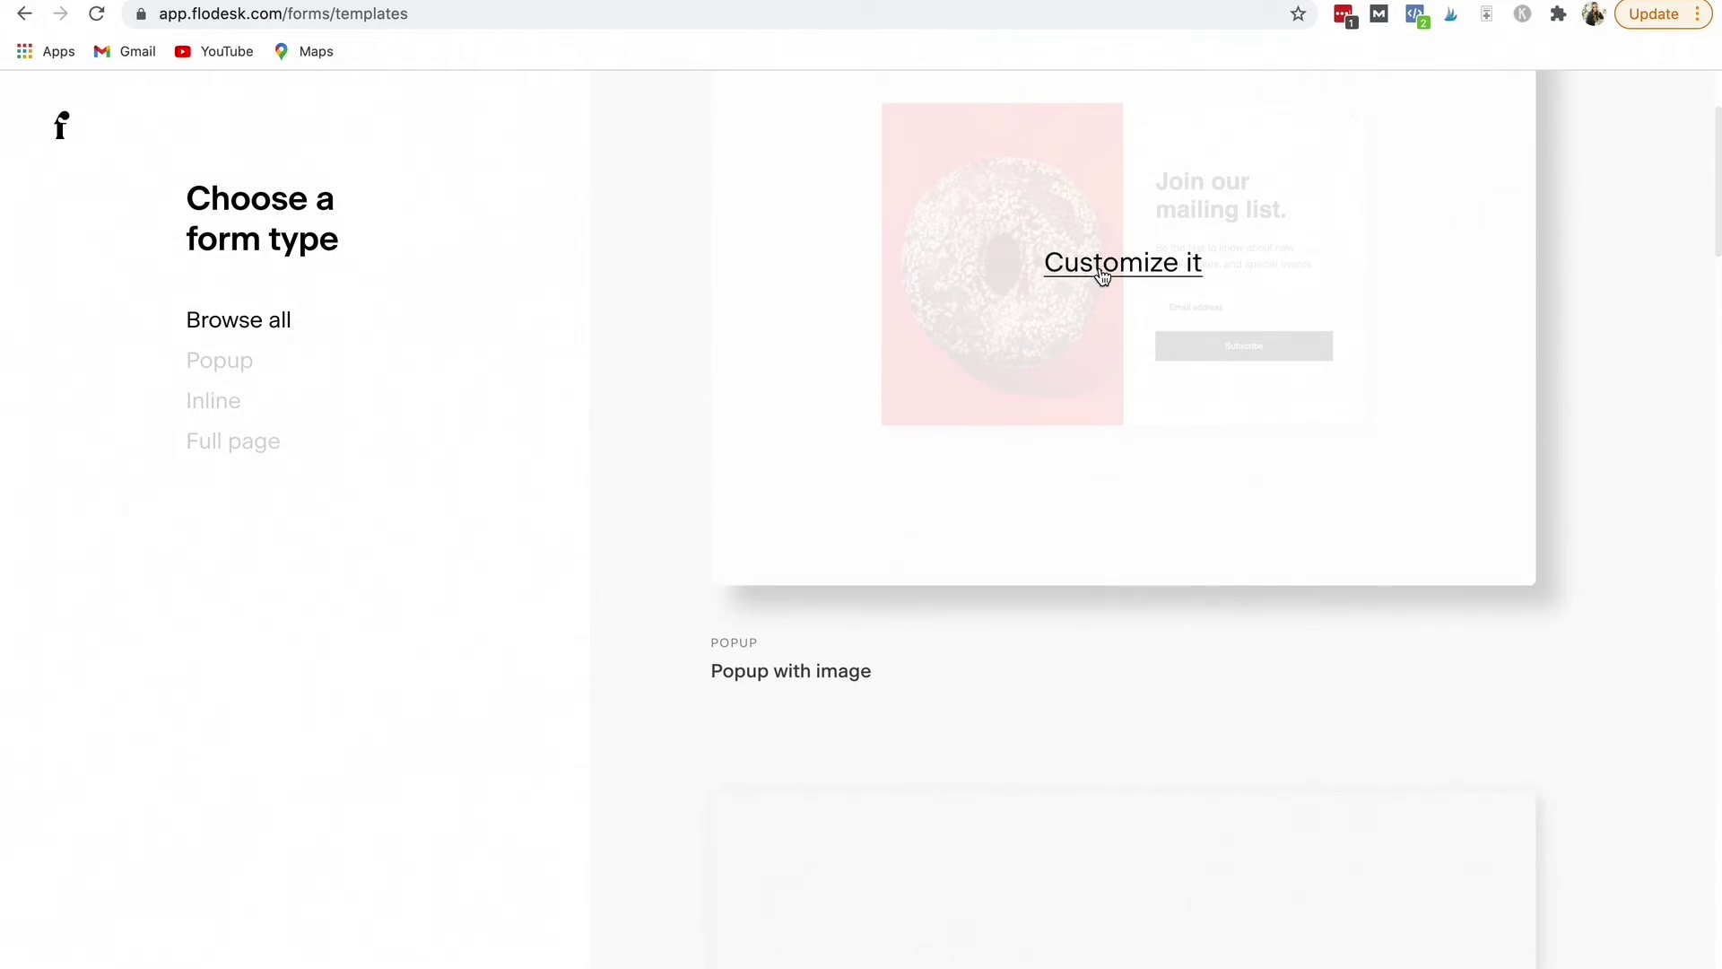
pyautogui.scroll(-2, 1103, 276)
pyautogui.scroll(-9, 1102, 276)
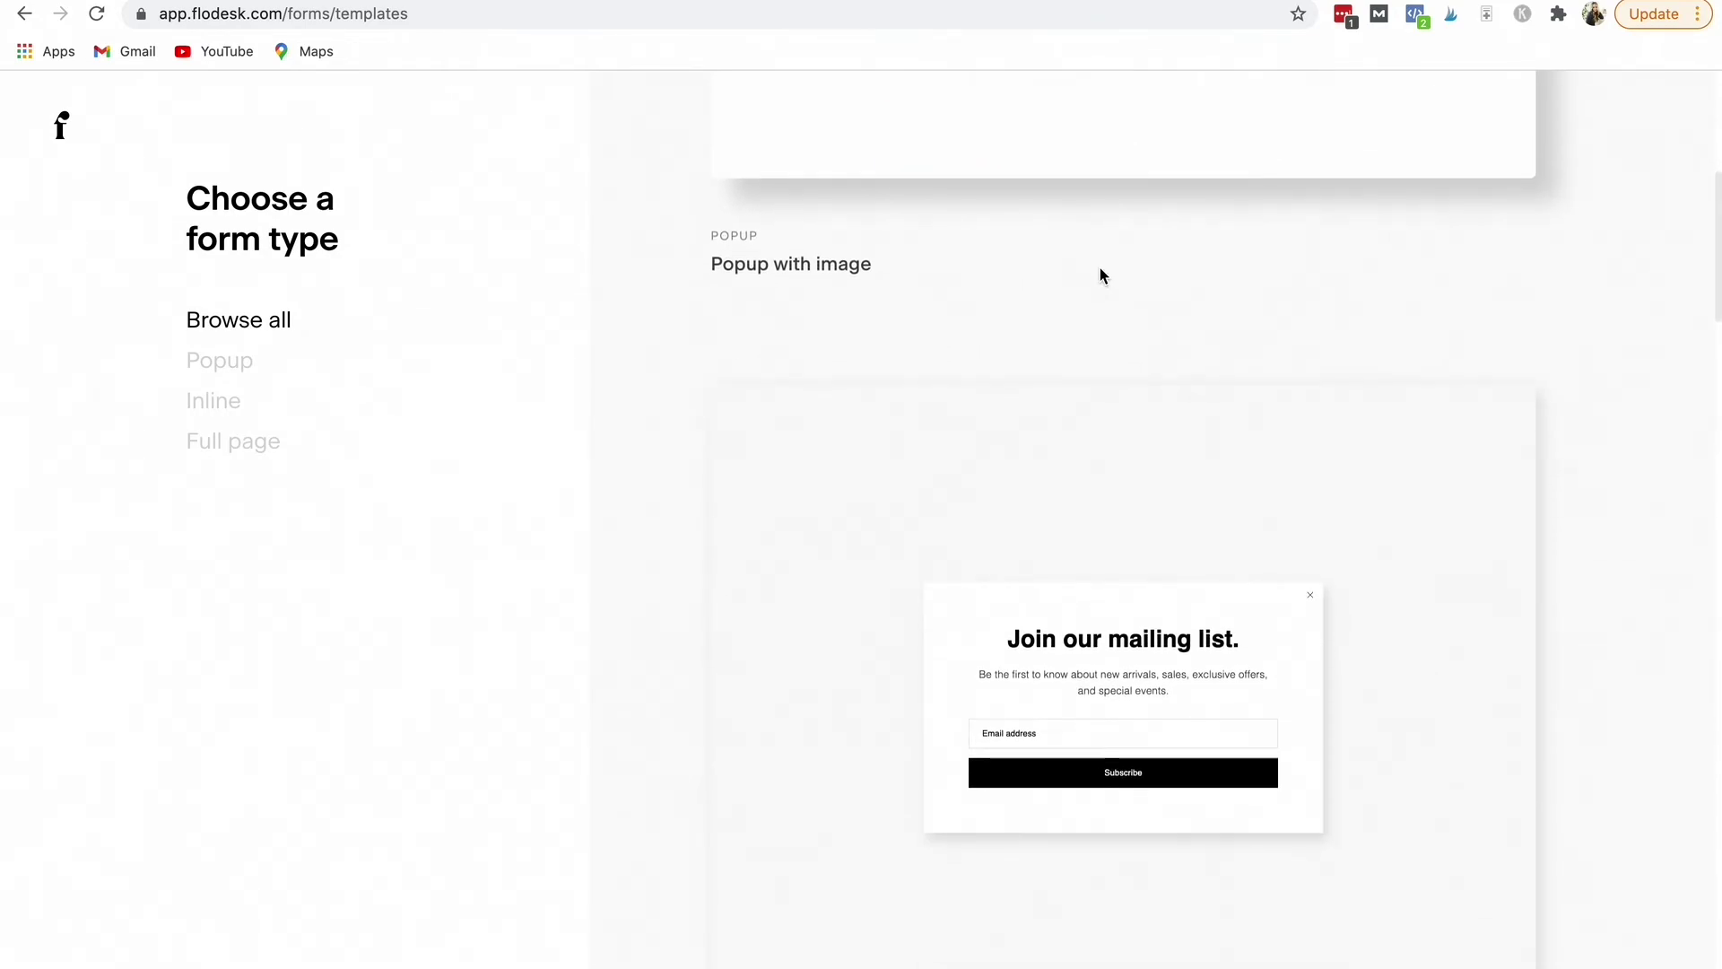
pyautogui.scroll(3, 1102, 276)
pyautogui.scroll(10, 1102, 276)
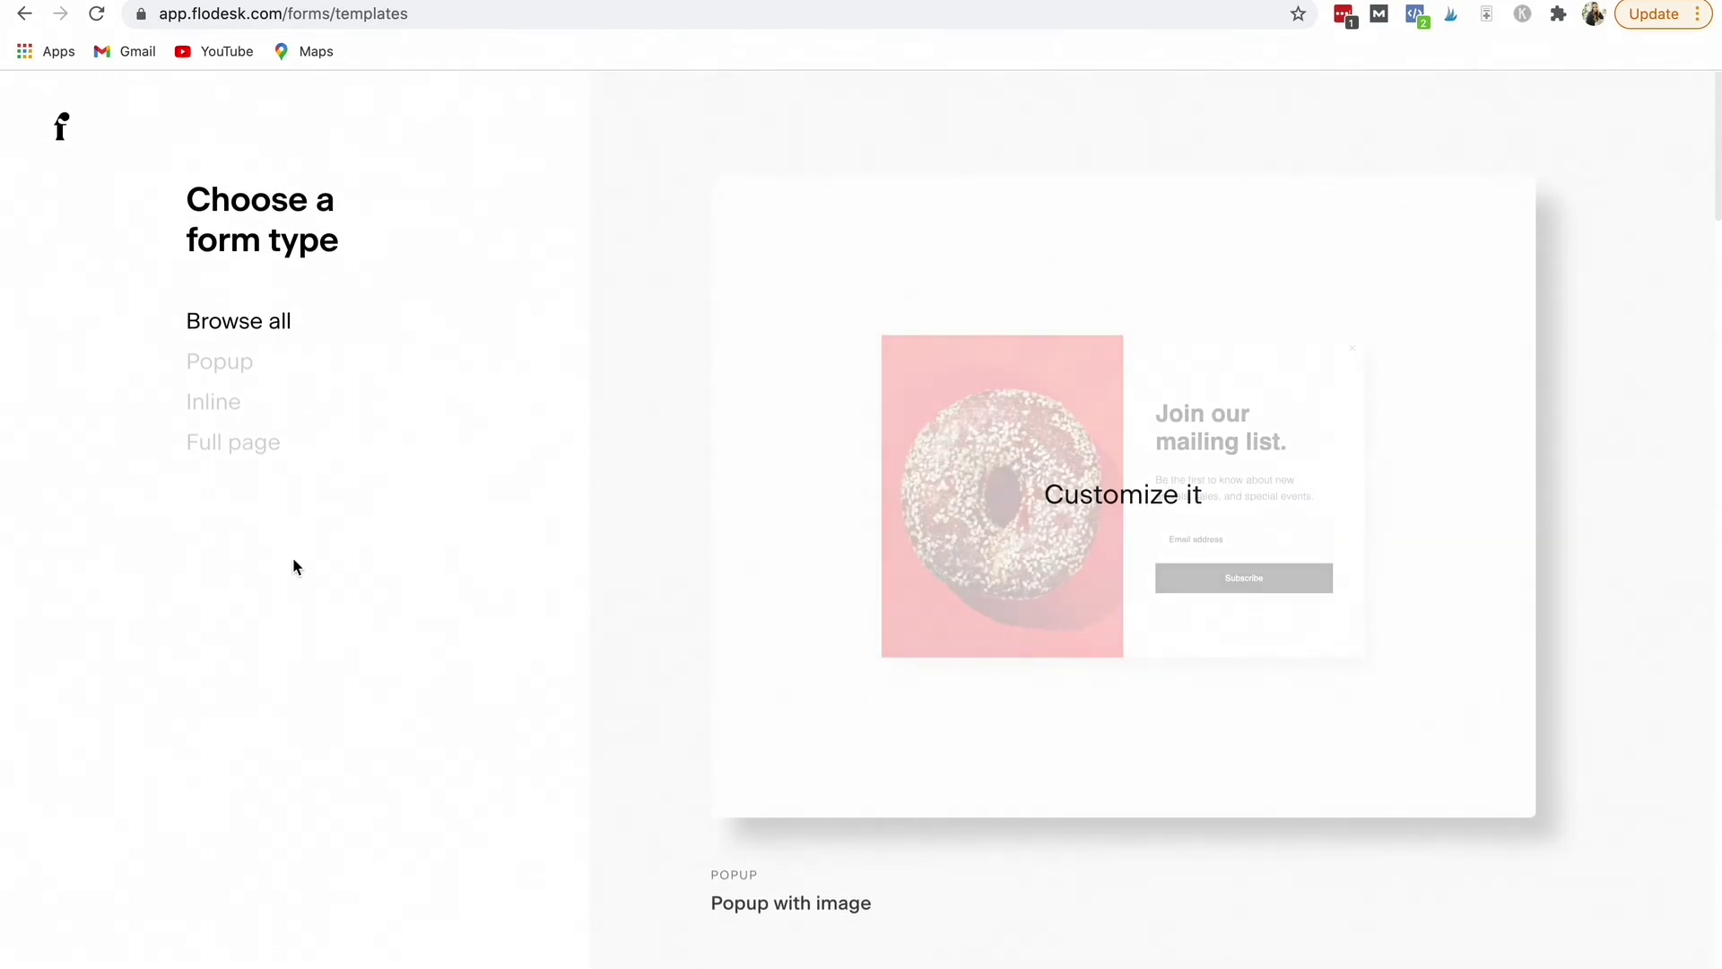
pyautogui.scroll(-9, 1007, 642)
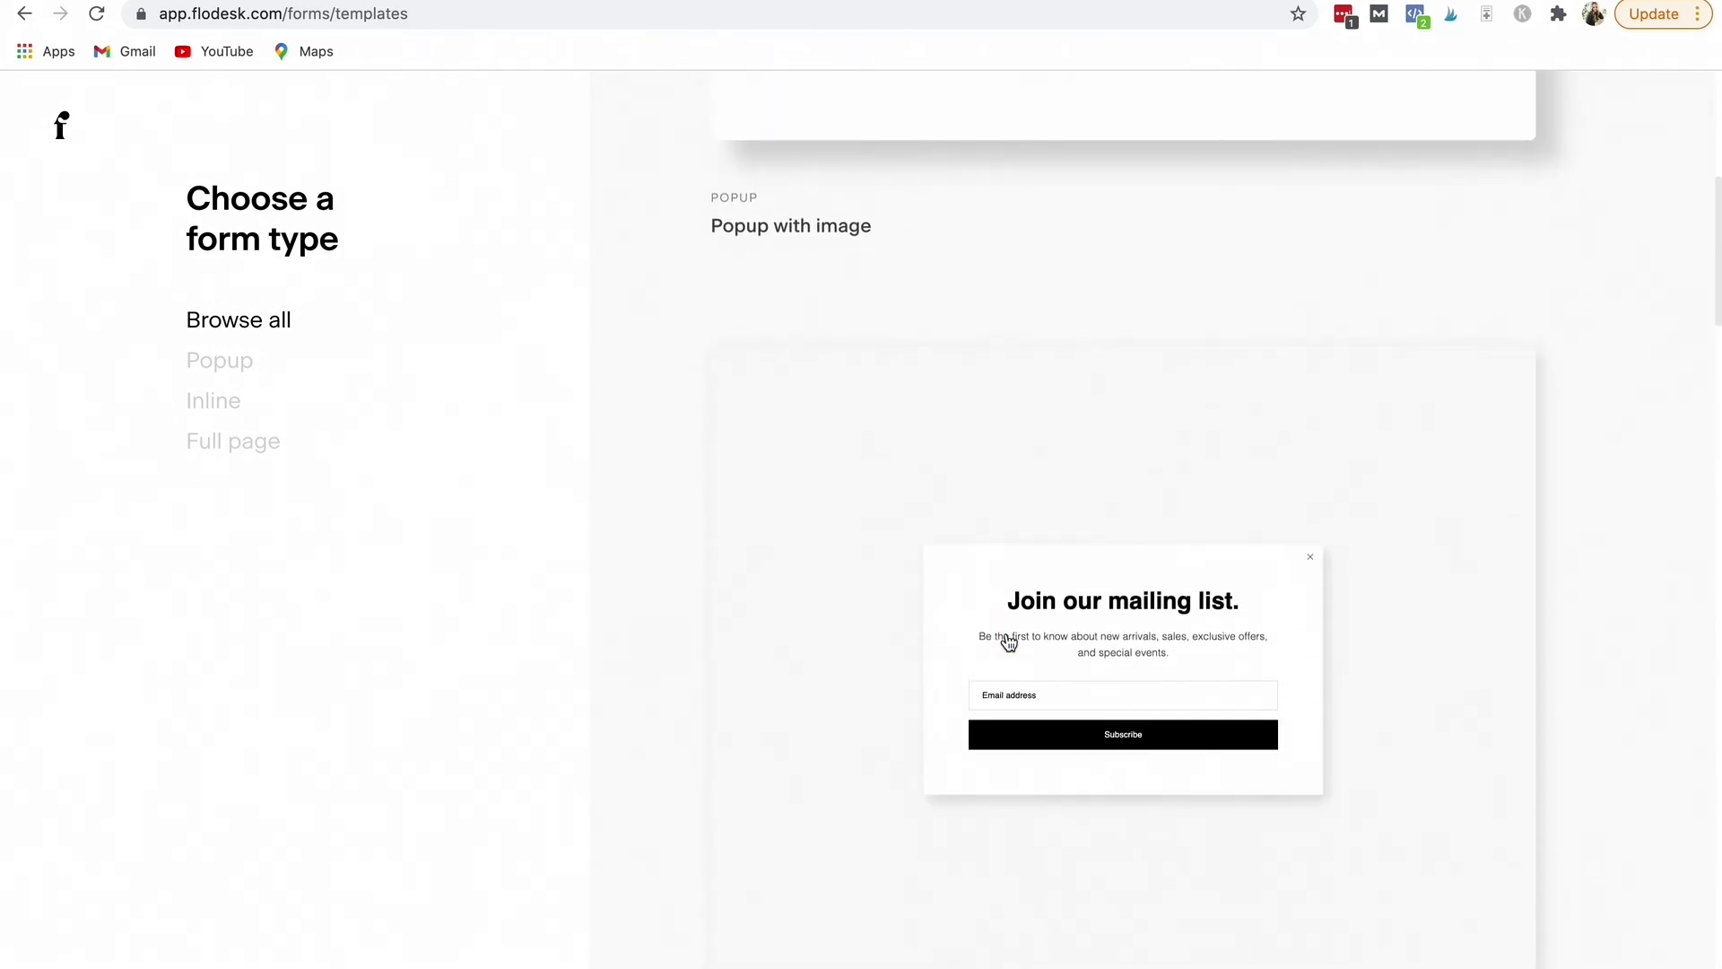
pyautogui.scroll(3, 1007, 642)
# Filter templates by Inline, then Full page, and customize the Full page form template
pyautogui.click(213, 406)
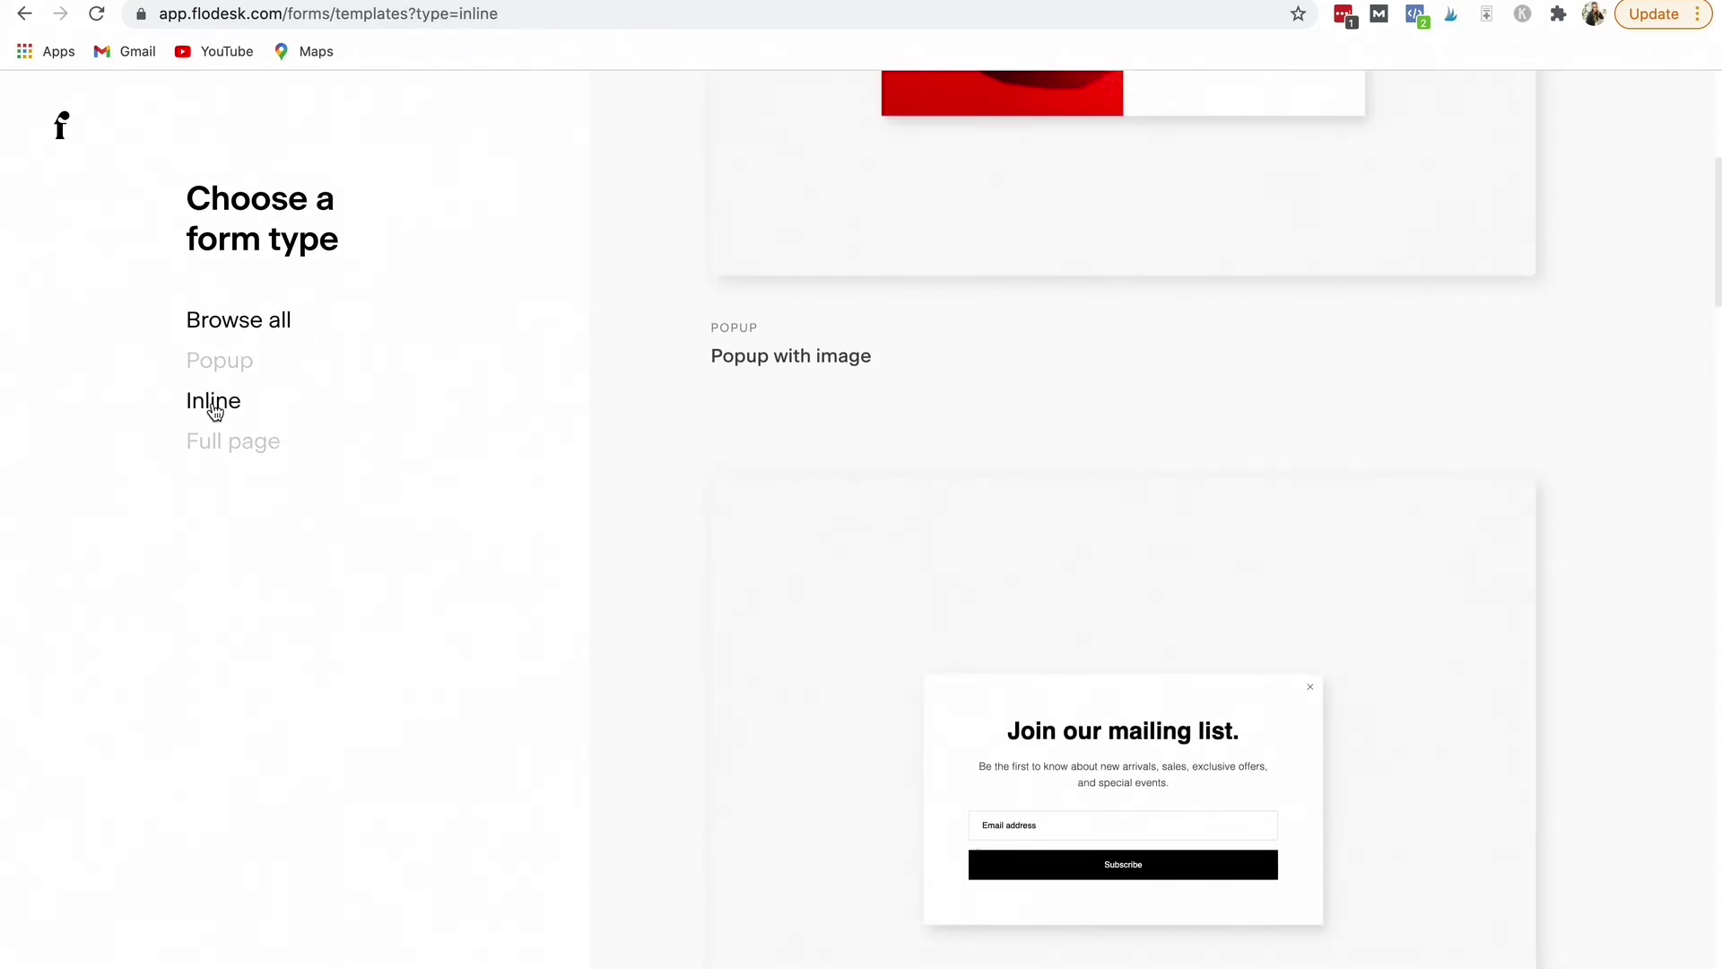
pyautogui.click(205, 448)
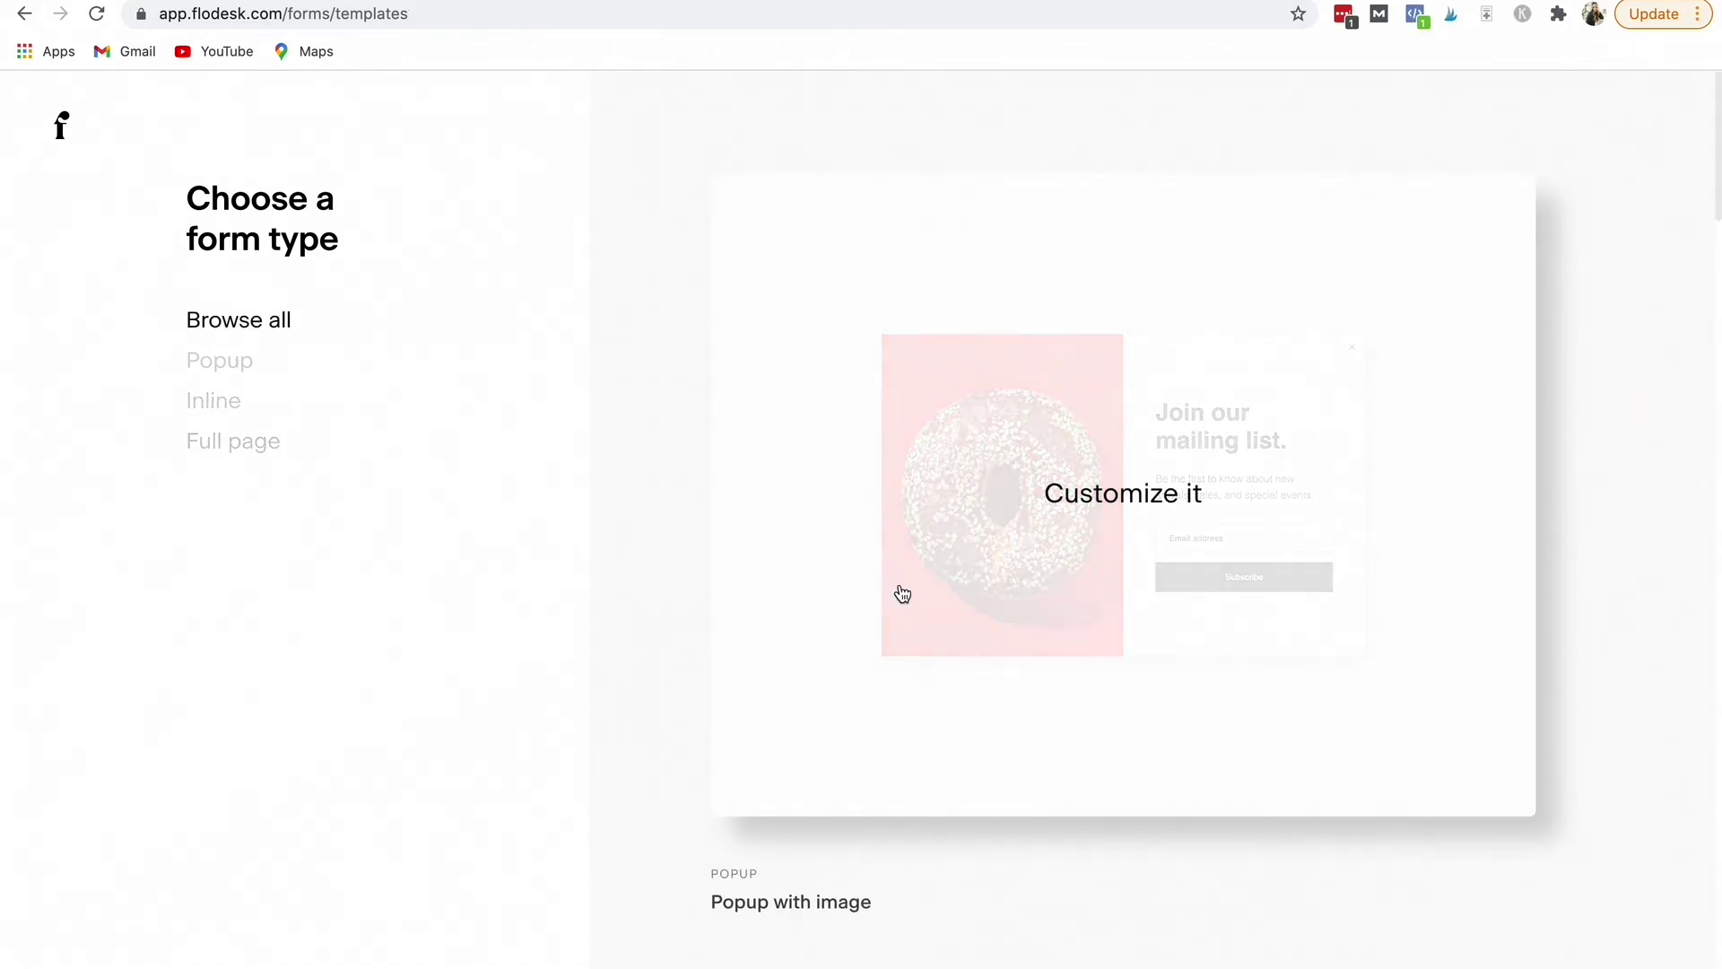
pyautogui.scroll(-15, 901, 596)
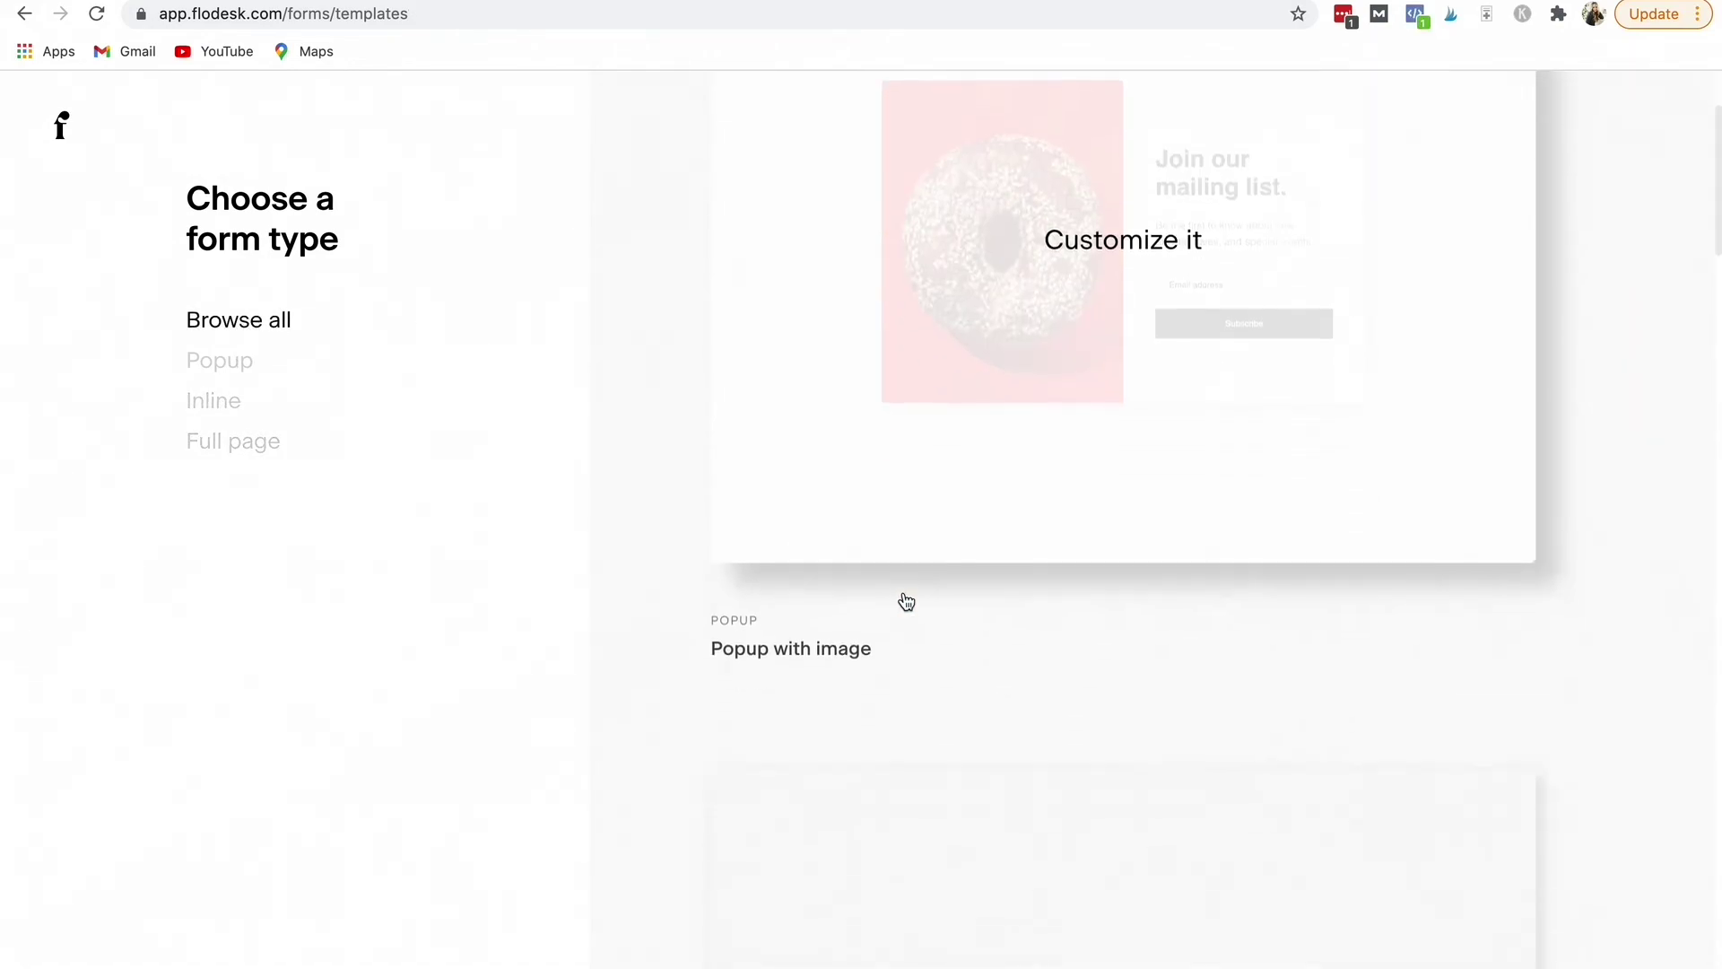
pyautogui.scroll(-5, 906, 600)
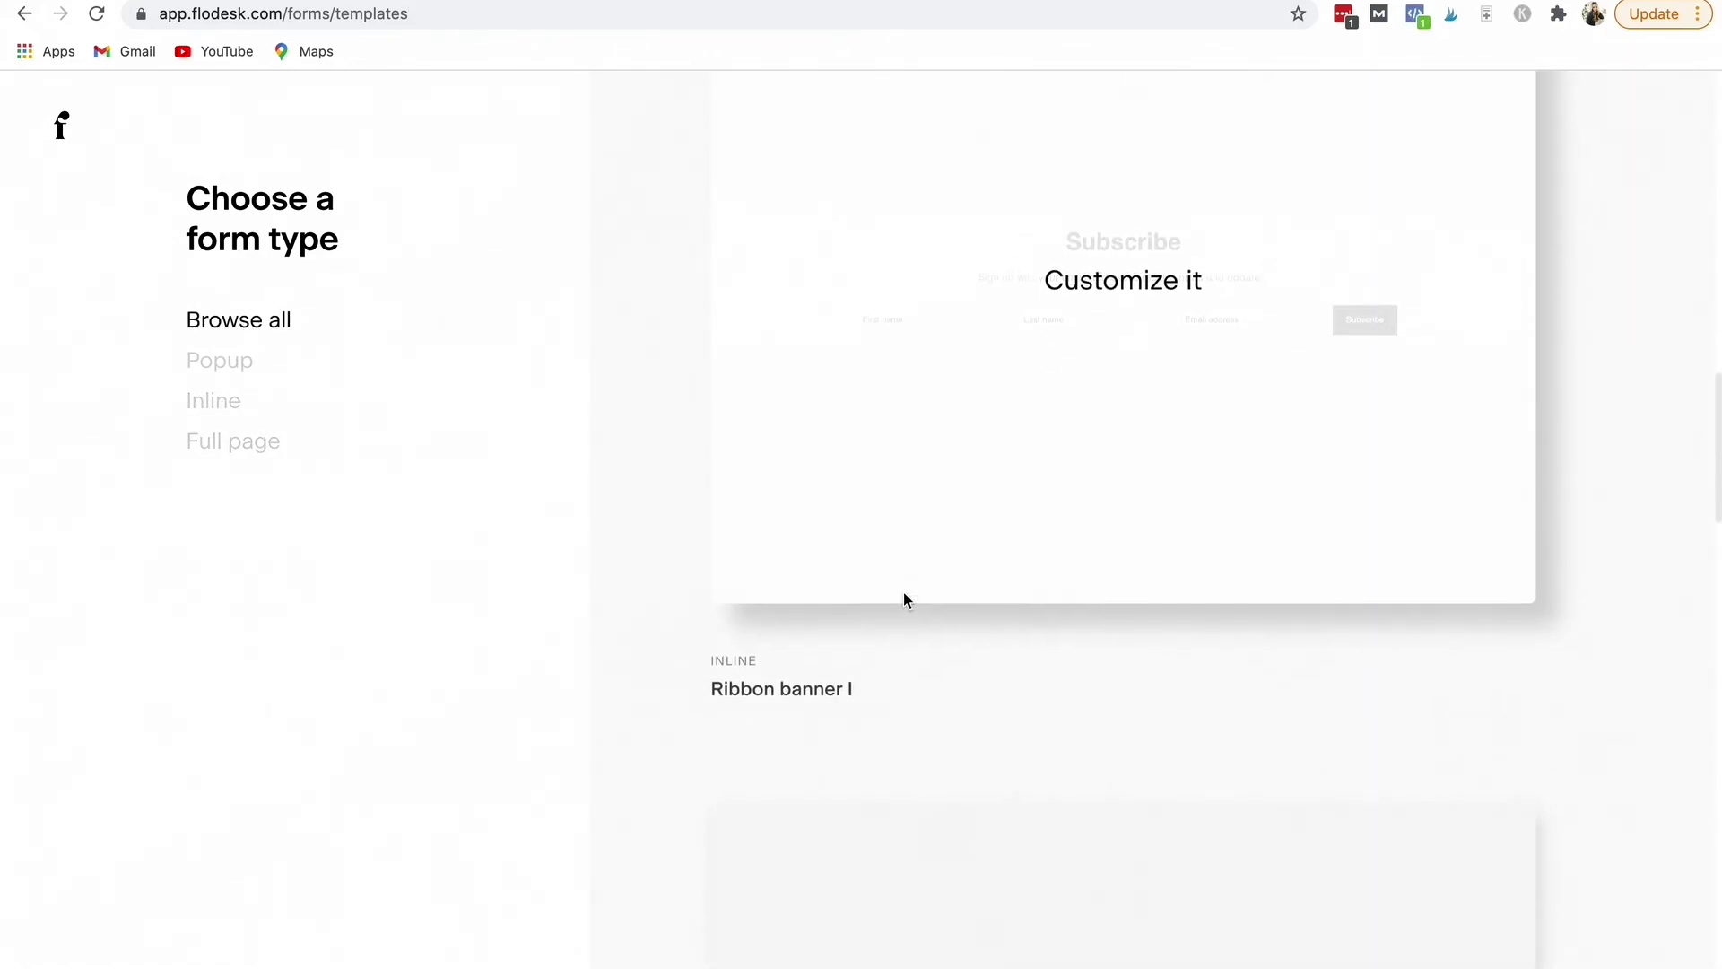
pyautogui.scroll(3, 1141, 703)
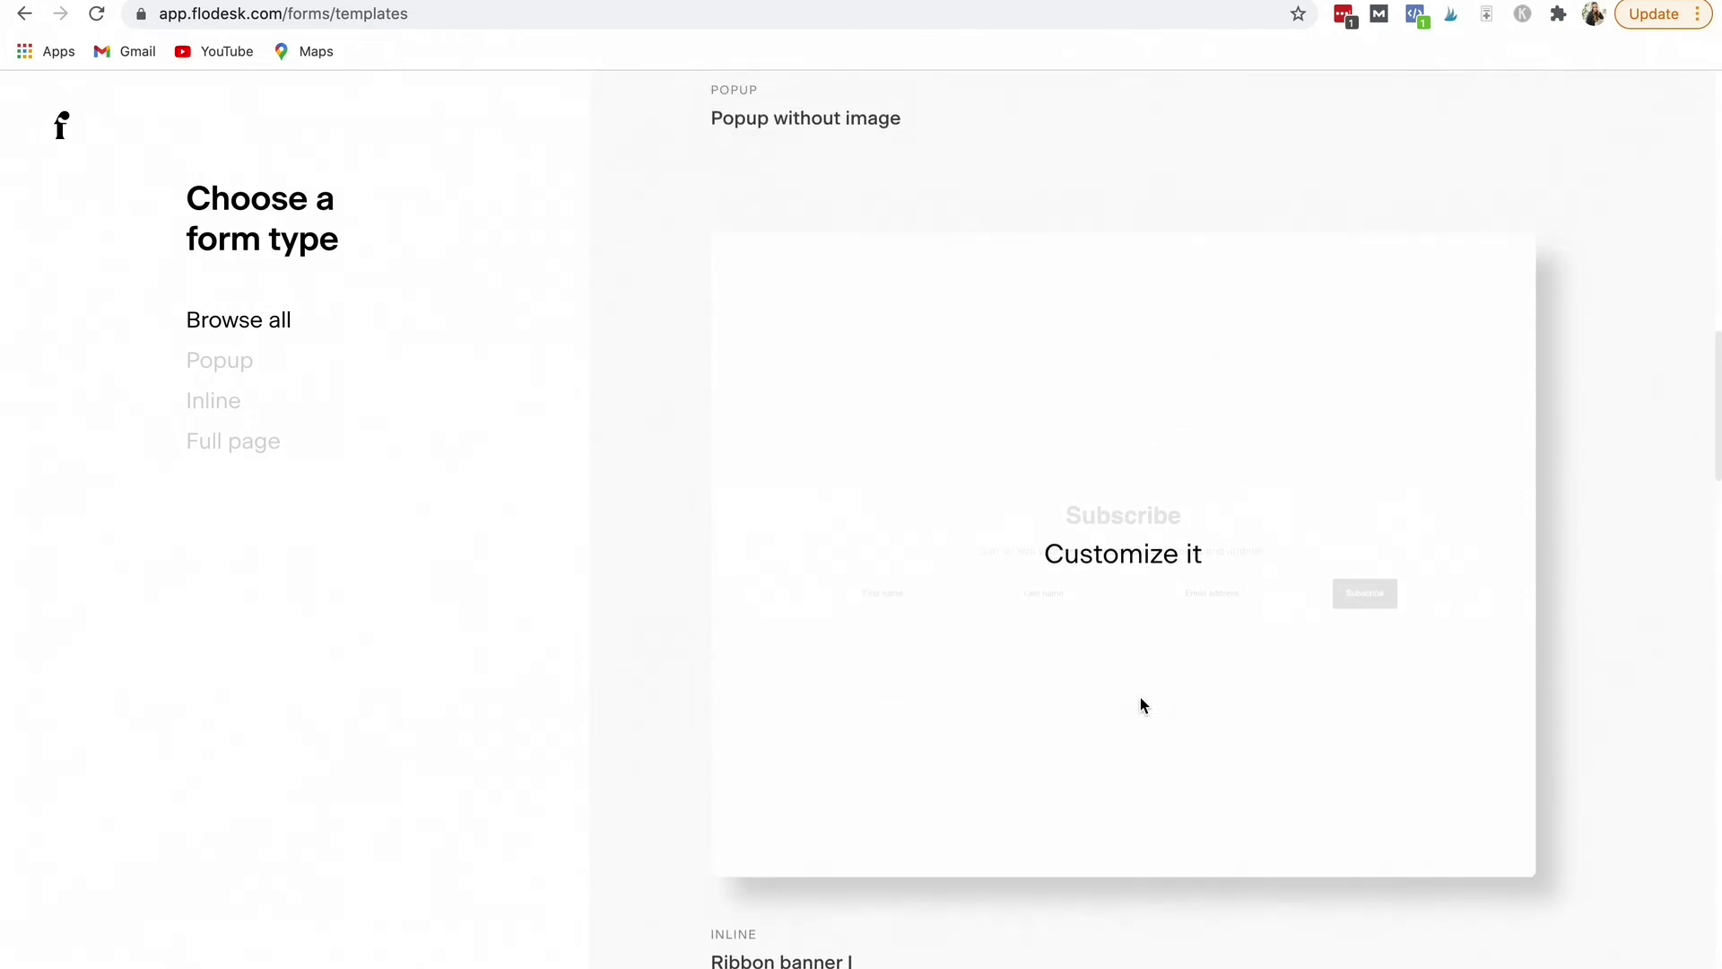
pyautogui.scroll(-9, 1141, 703)
pyautogui.scroll(-20, 1142, 706)
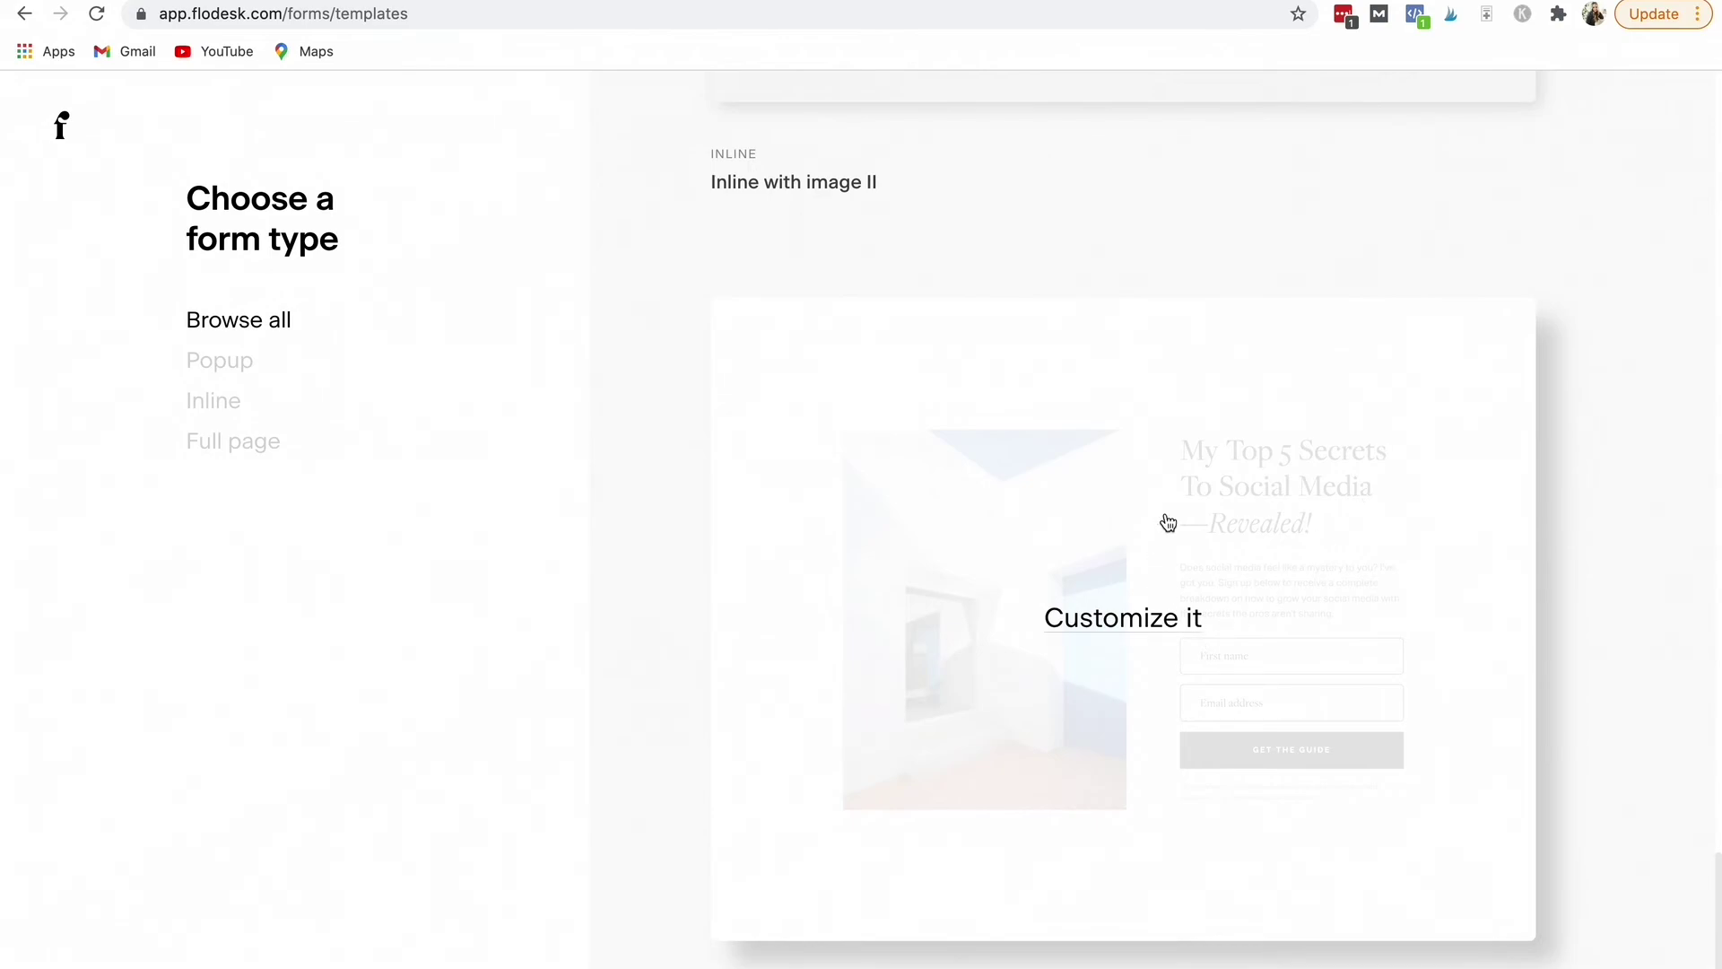
pyautogui.scroll(-2, 1190, 785)
pyautogui.click(1119, 526)
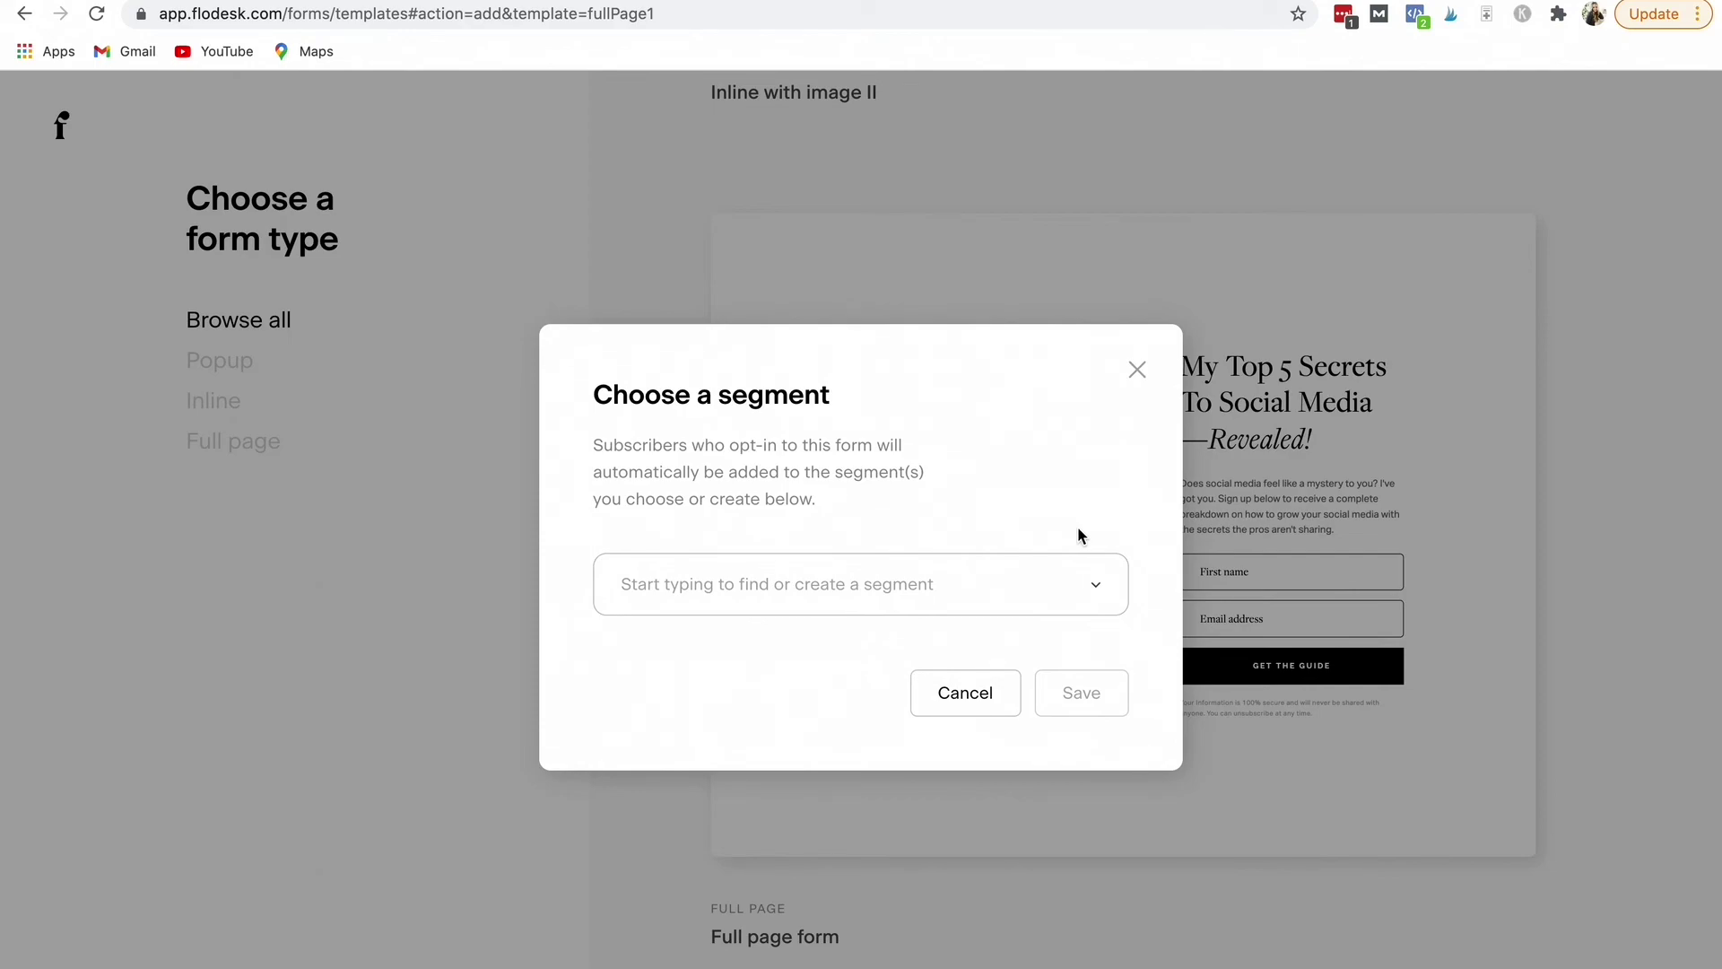
# Assign the new form to the TEST LEAD MAGNET segment and save it
pyautogui.click(1095, 587)
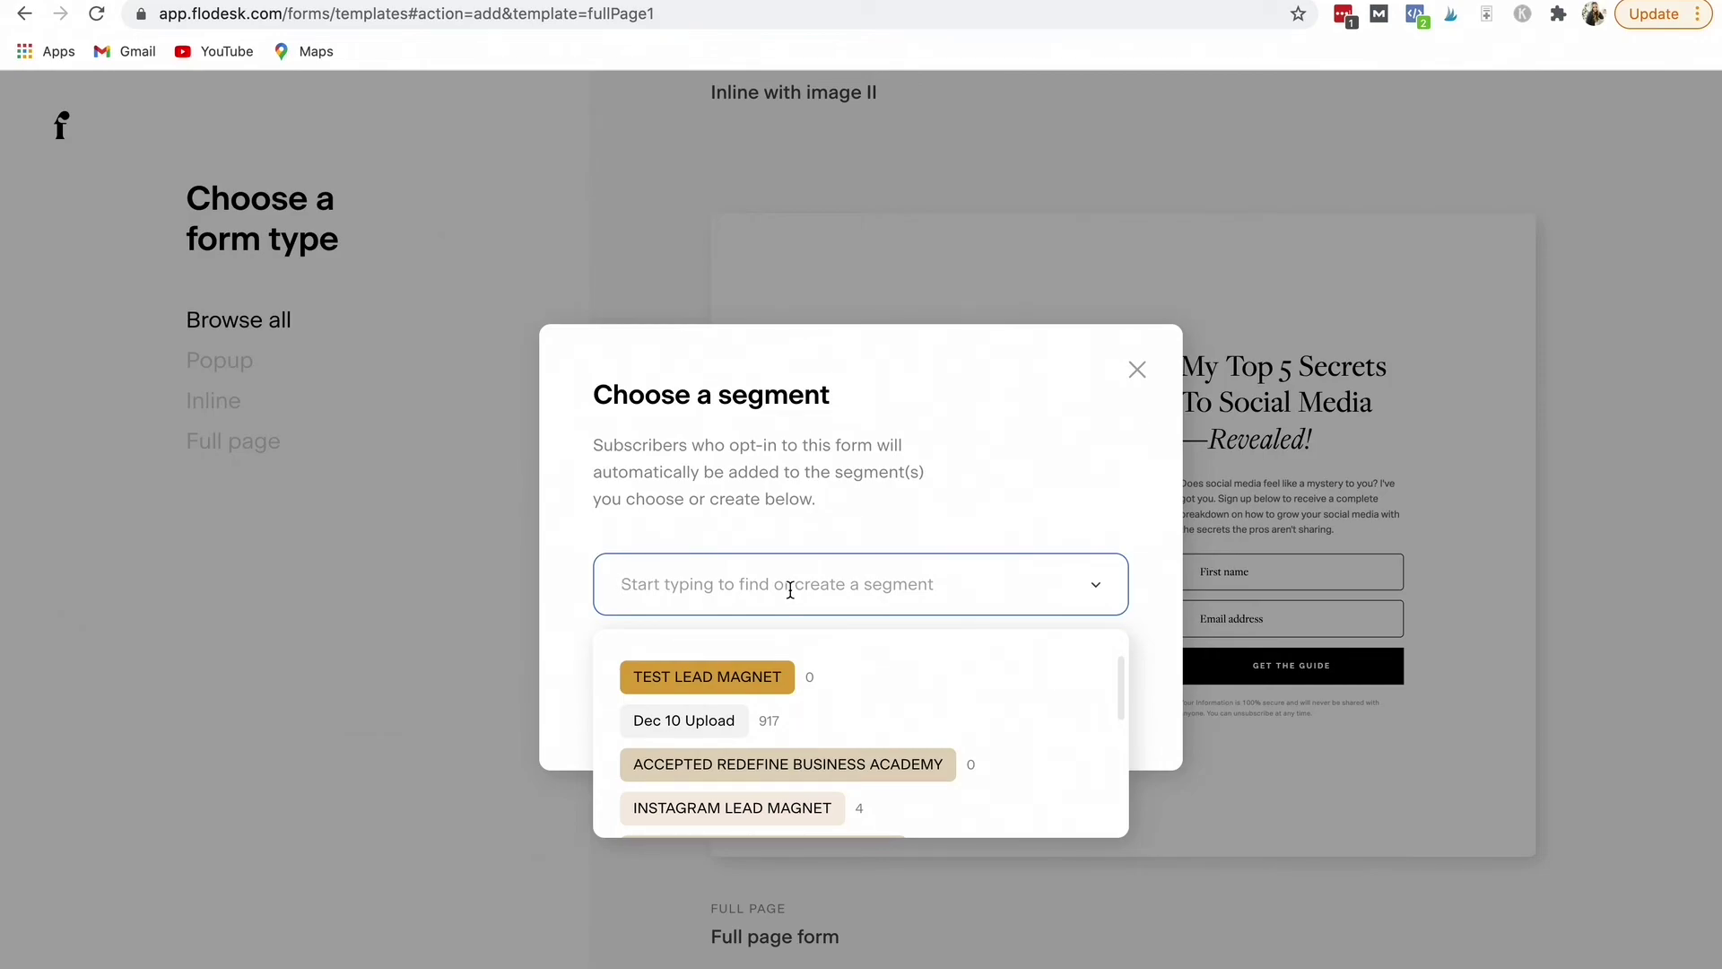
pyautogui.click(723, 682)
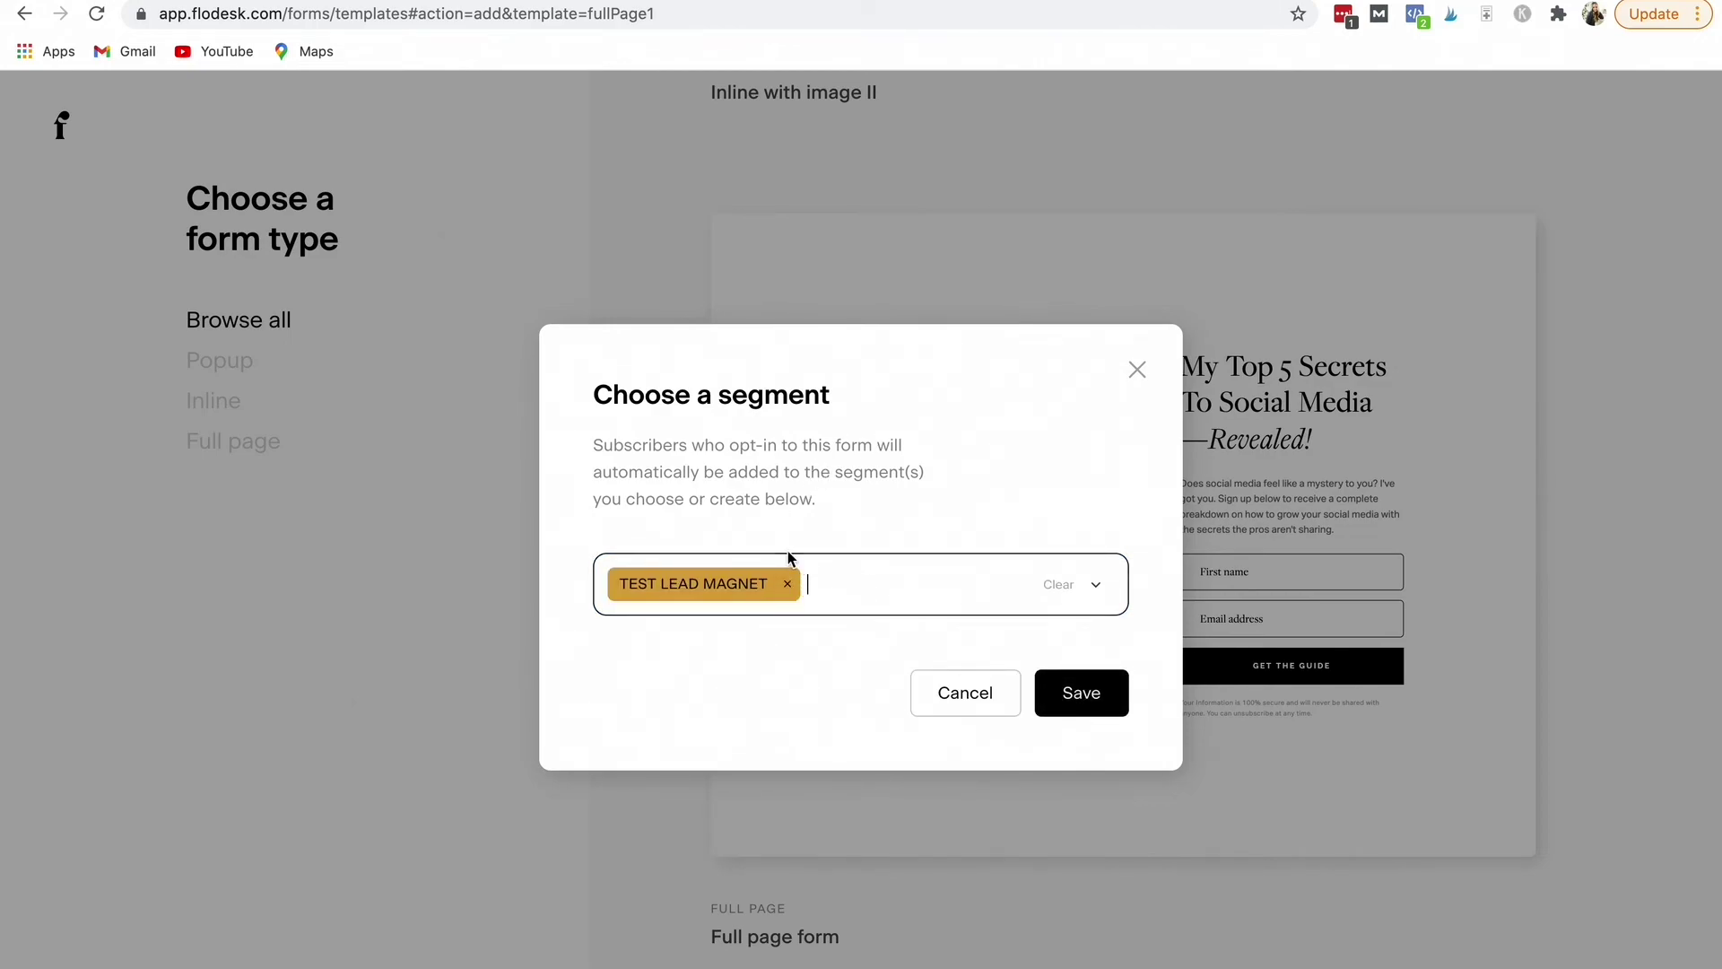
pyautogui.click(1081, 698)
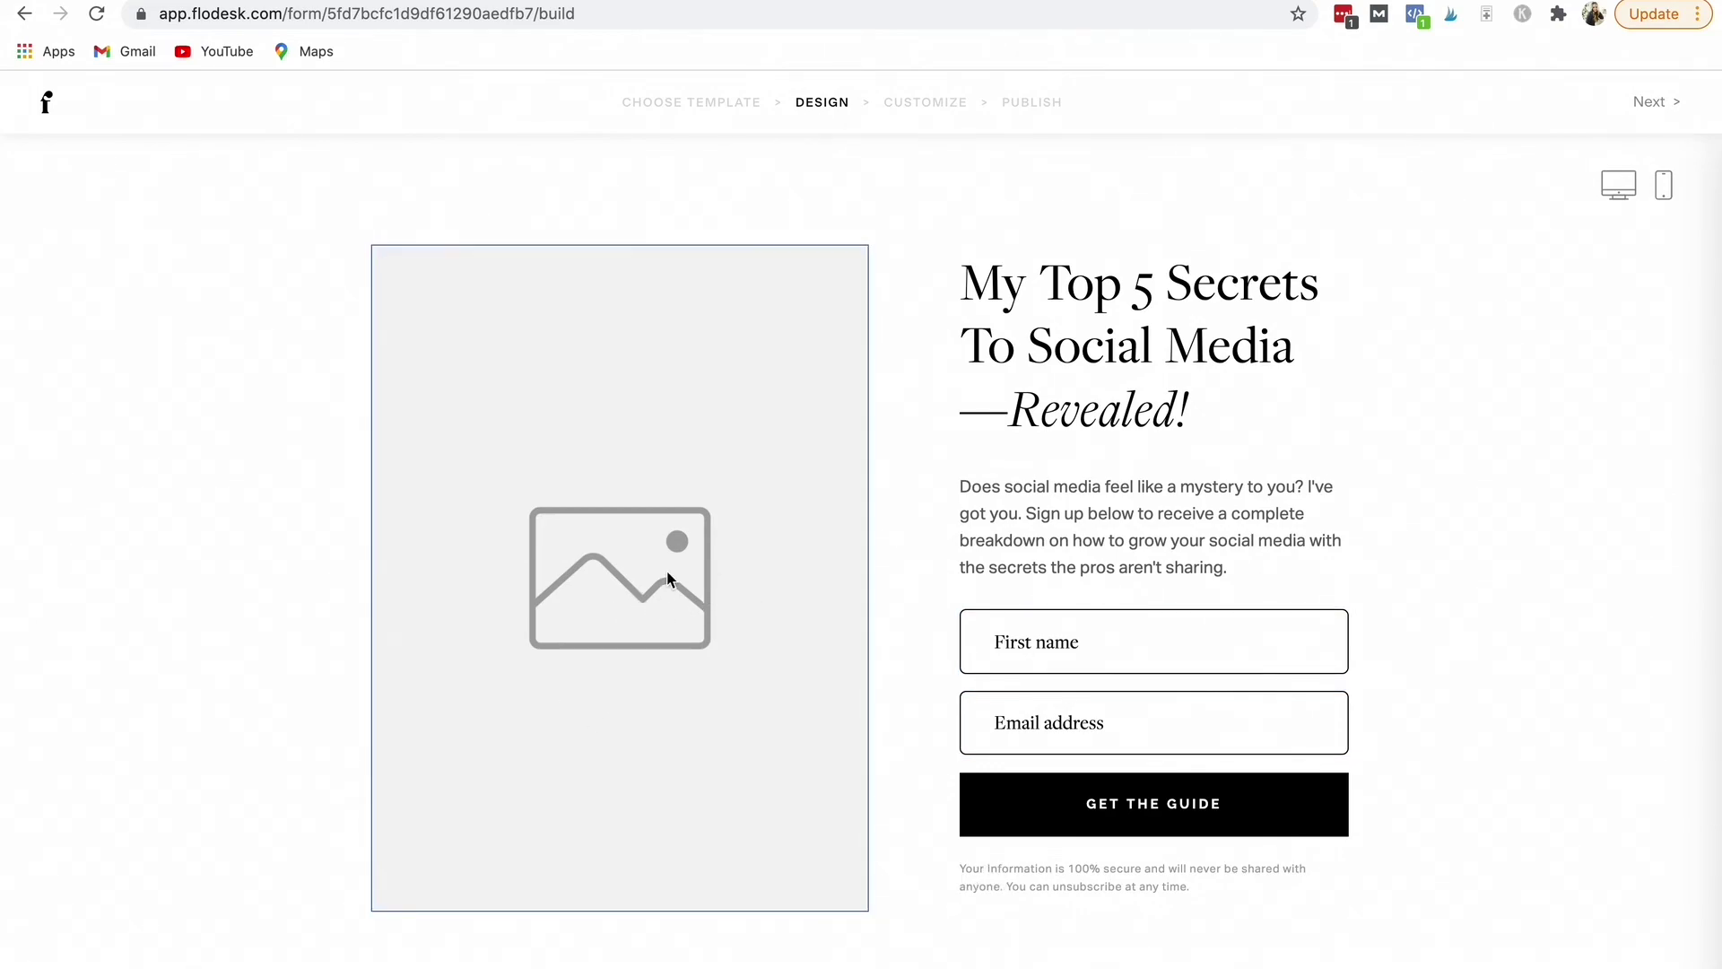
# Select the empty image block and begin an image upload
pyautogui.click(610, 555)
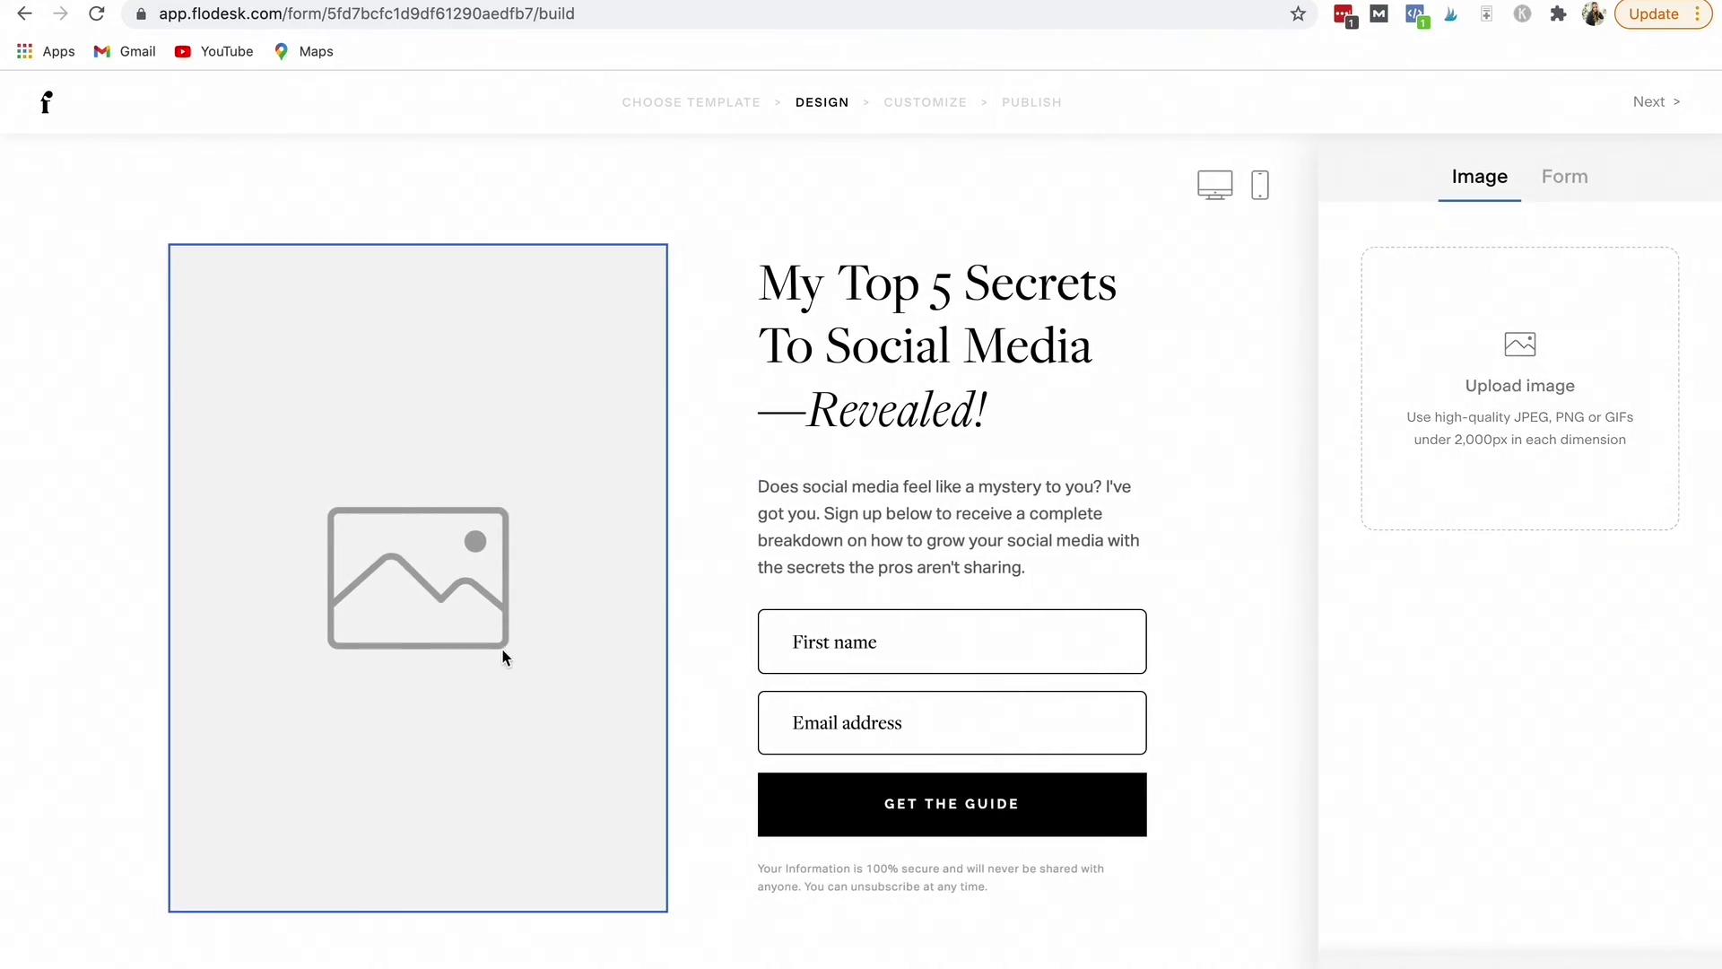
pyautogui.click(1524, 361)
pyautogui.scroll(-4, 1048, 315)
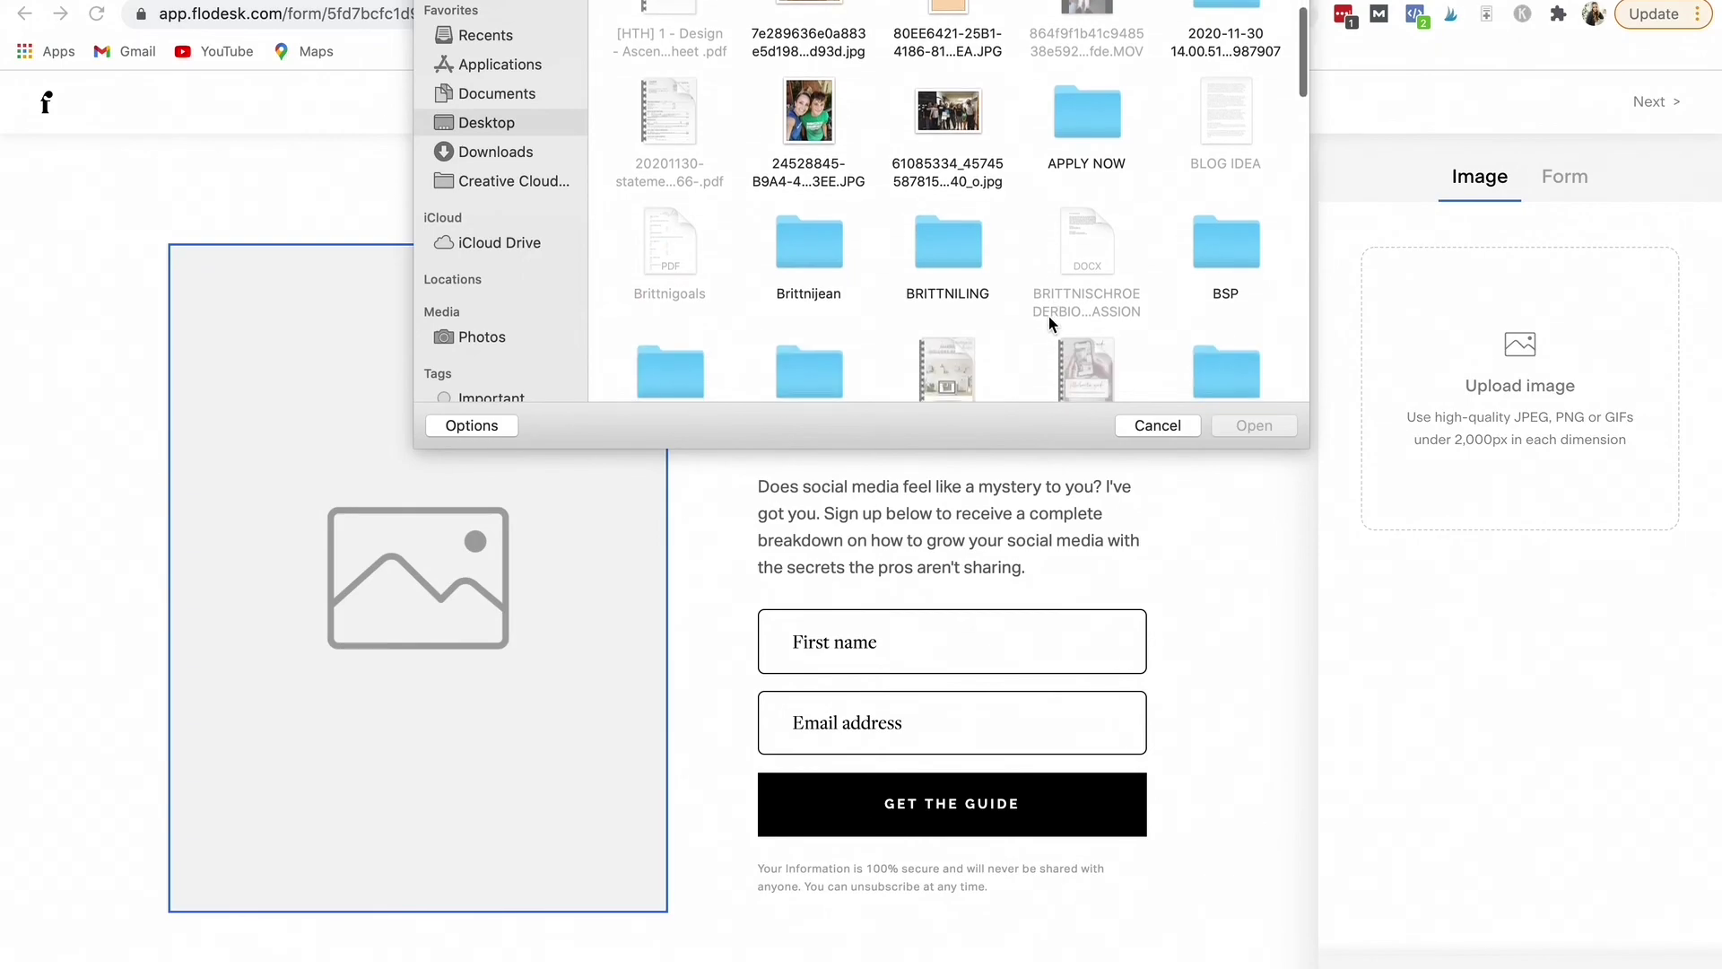
pyautogui.scroll(-4, 1048, 315)
pyautogui.scroll(3, 1048, 316)
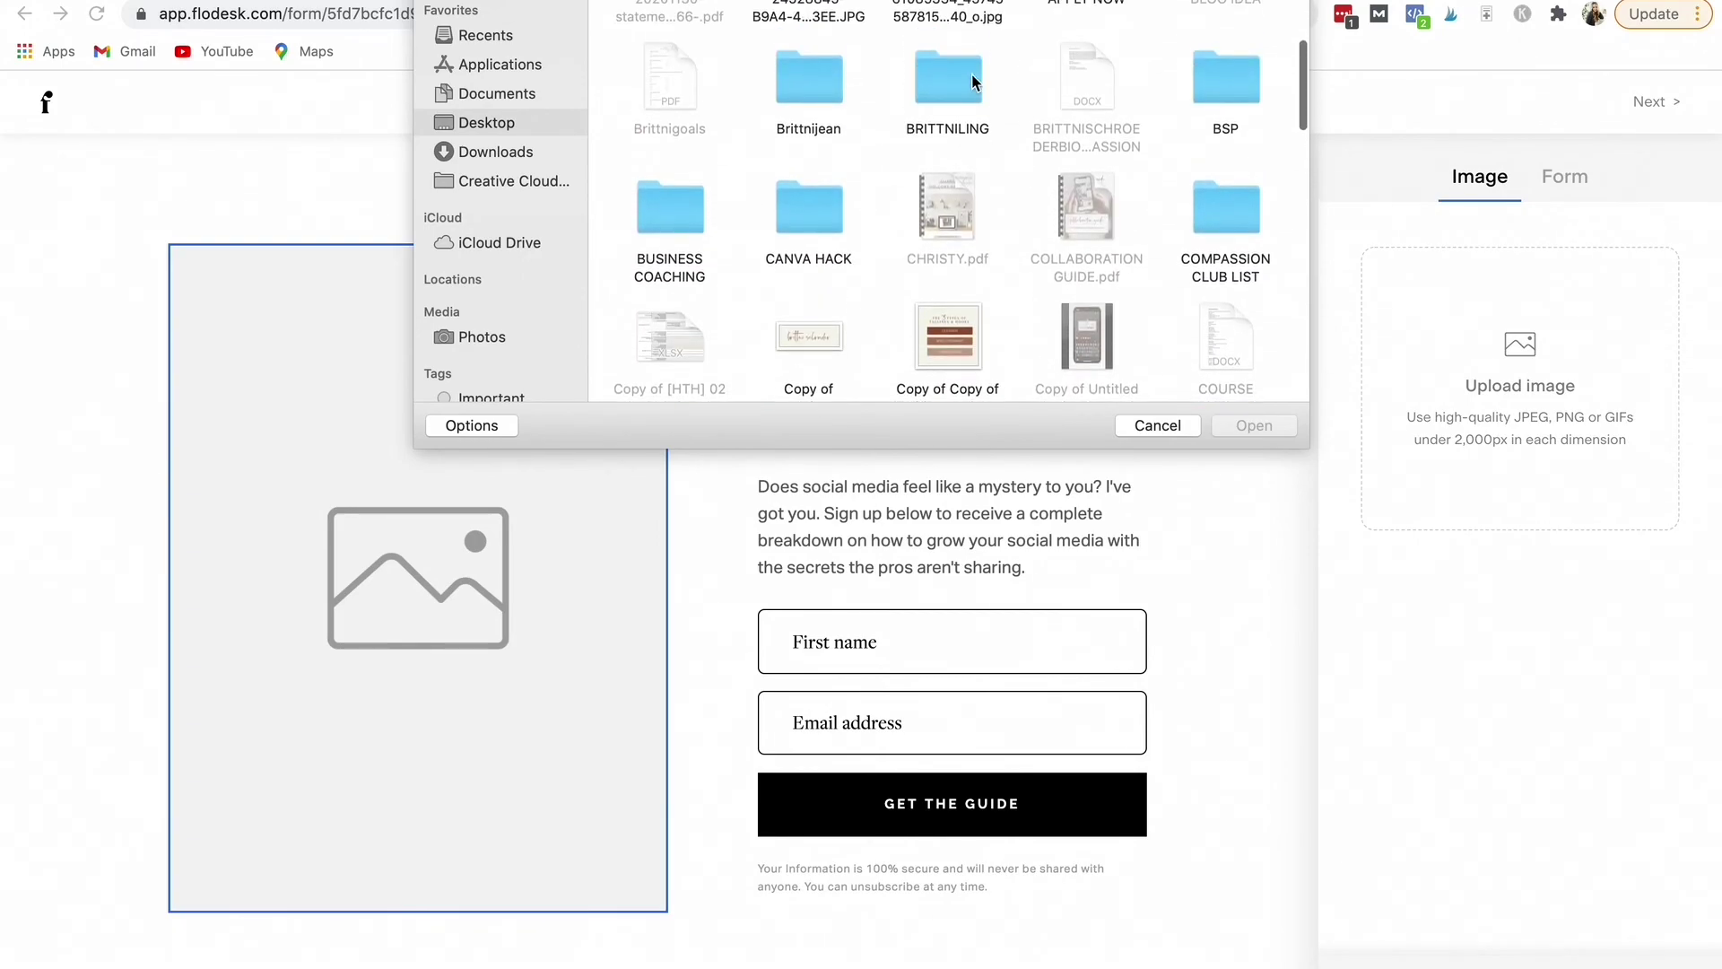
# Upload the doorway photo Brittnijean-1.jpg from the portrait photos folder
pyautogui.doubleClick(796, 88)
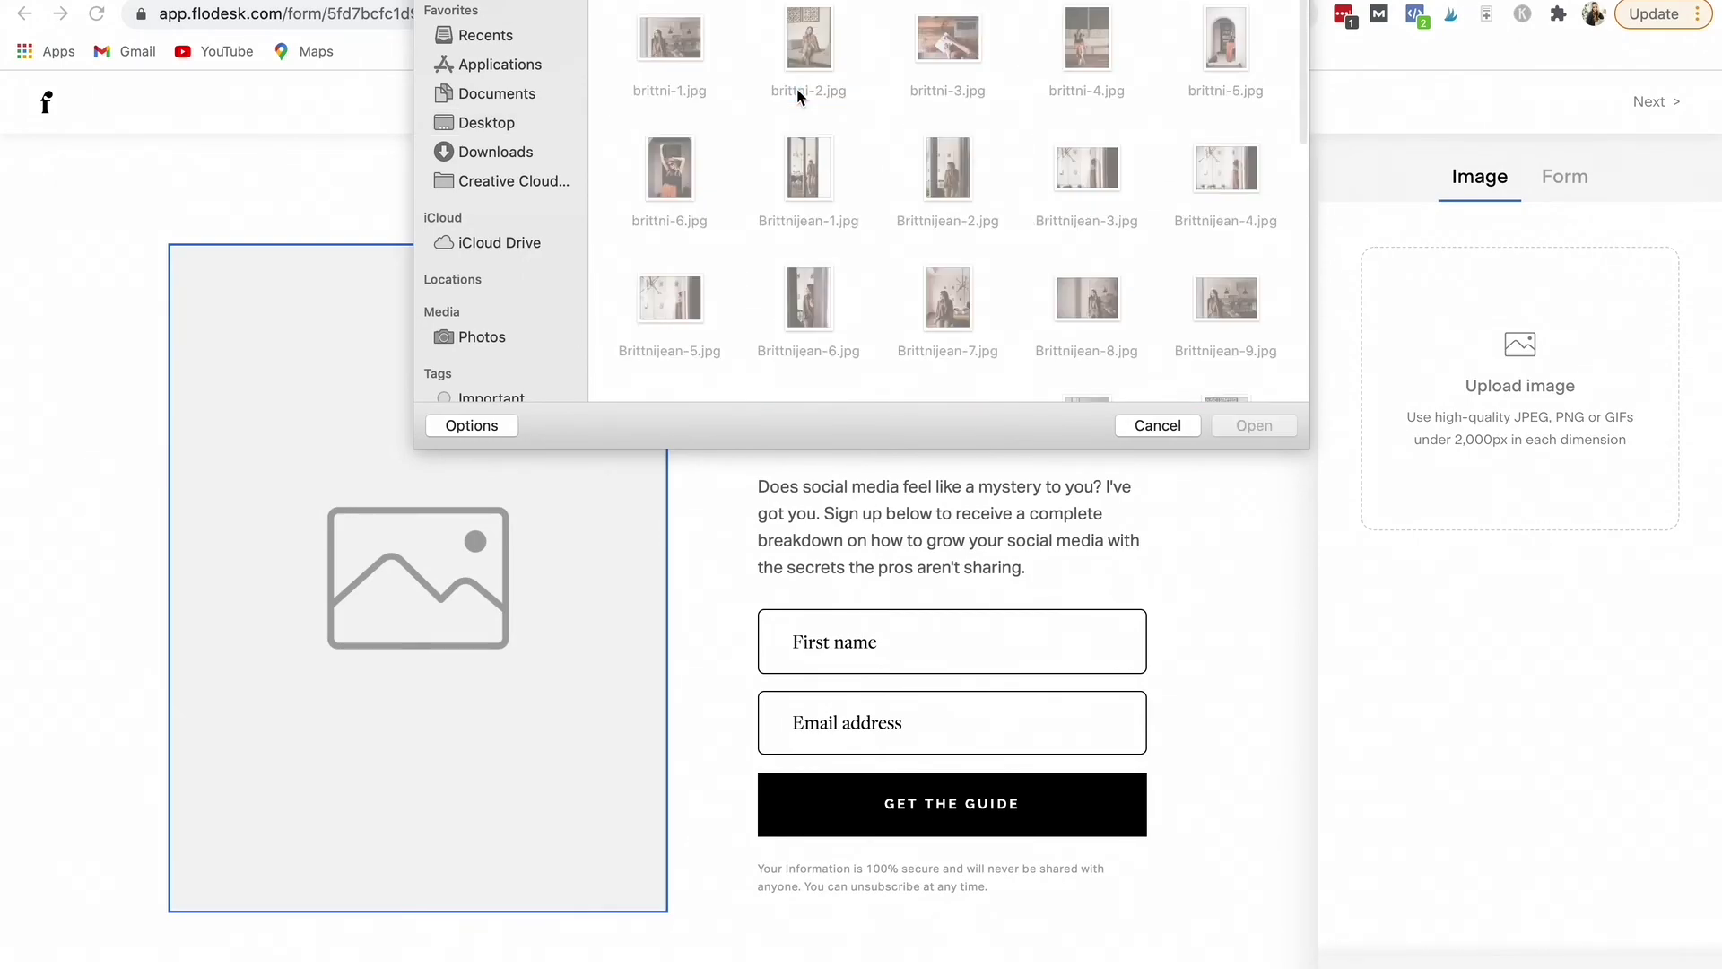
pyautogui.scroll(-3, 796, 242)
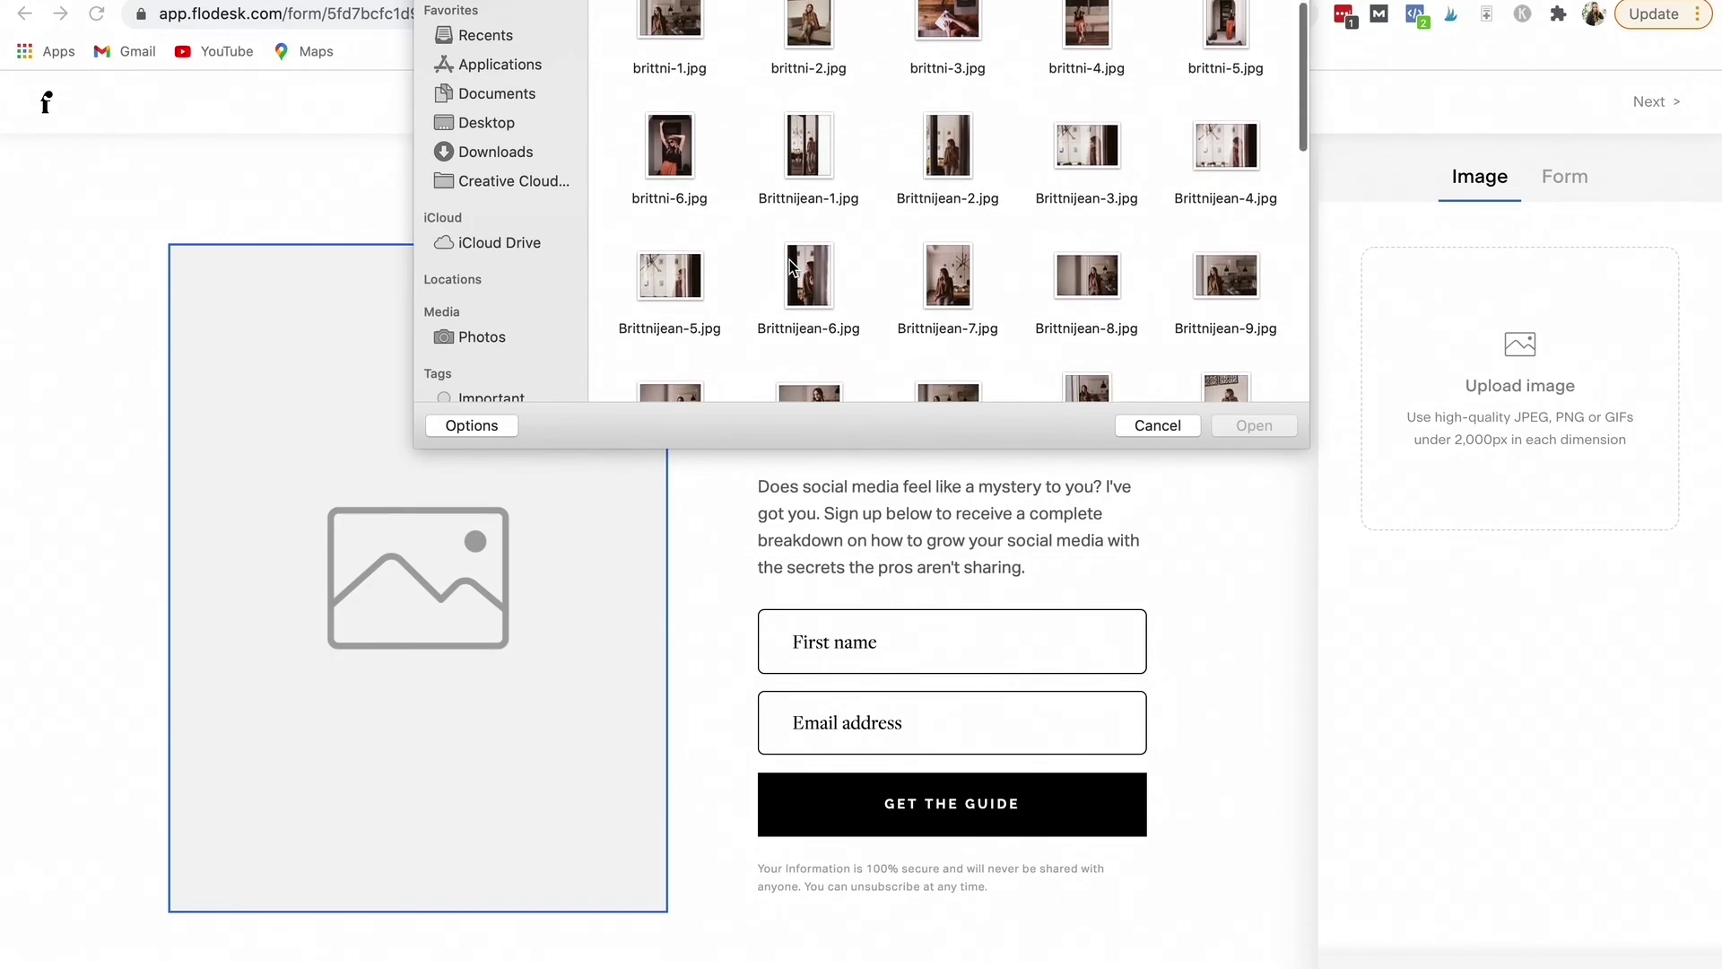
pyautogui.scroll(-2, 789, 264)
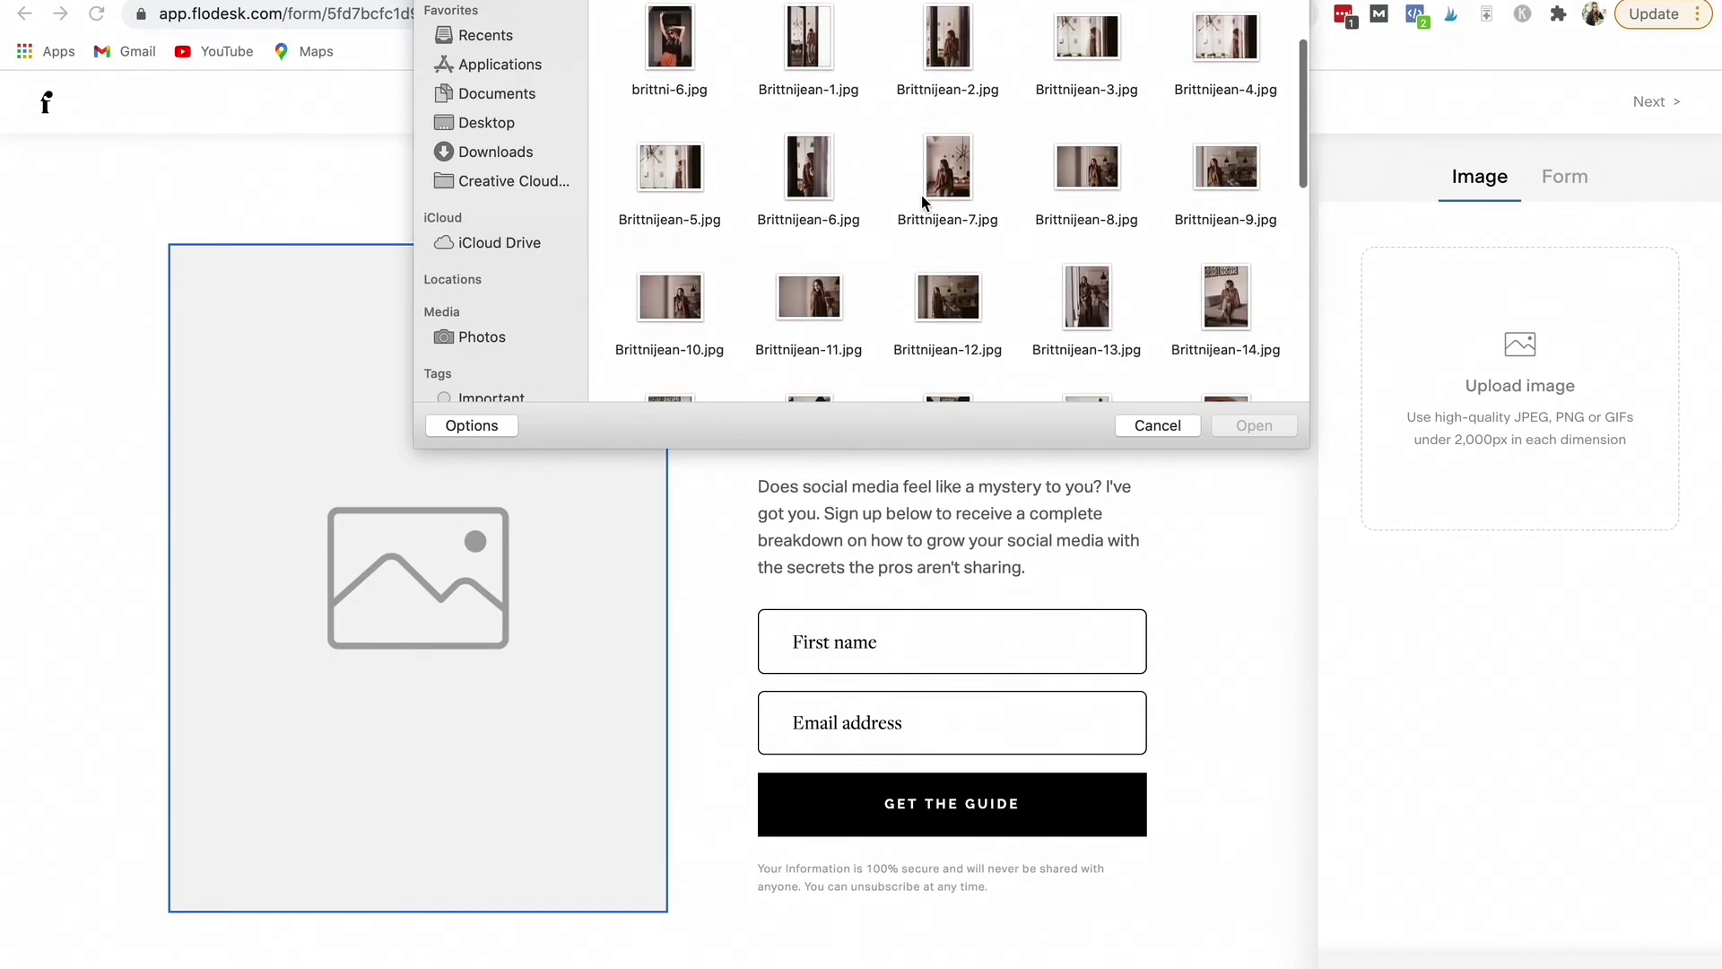
pyautogui.scroll(-3, 787, 211)
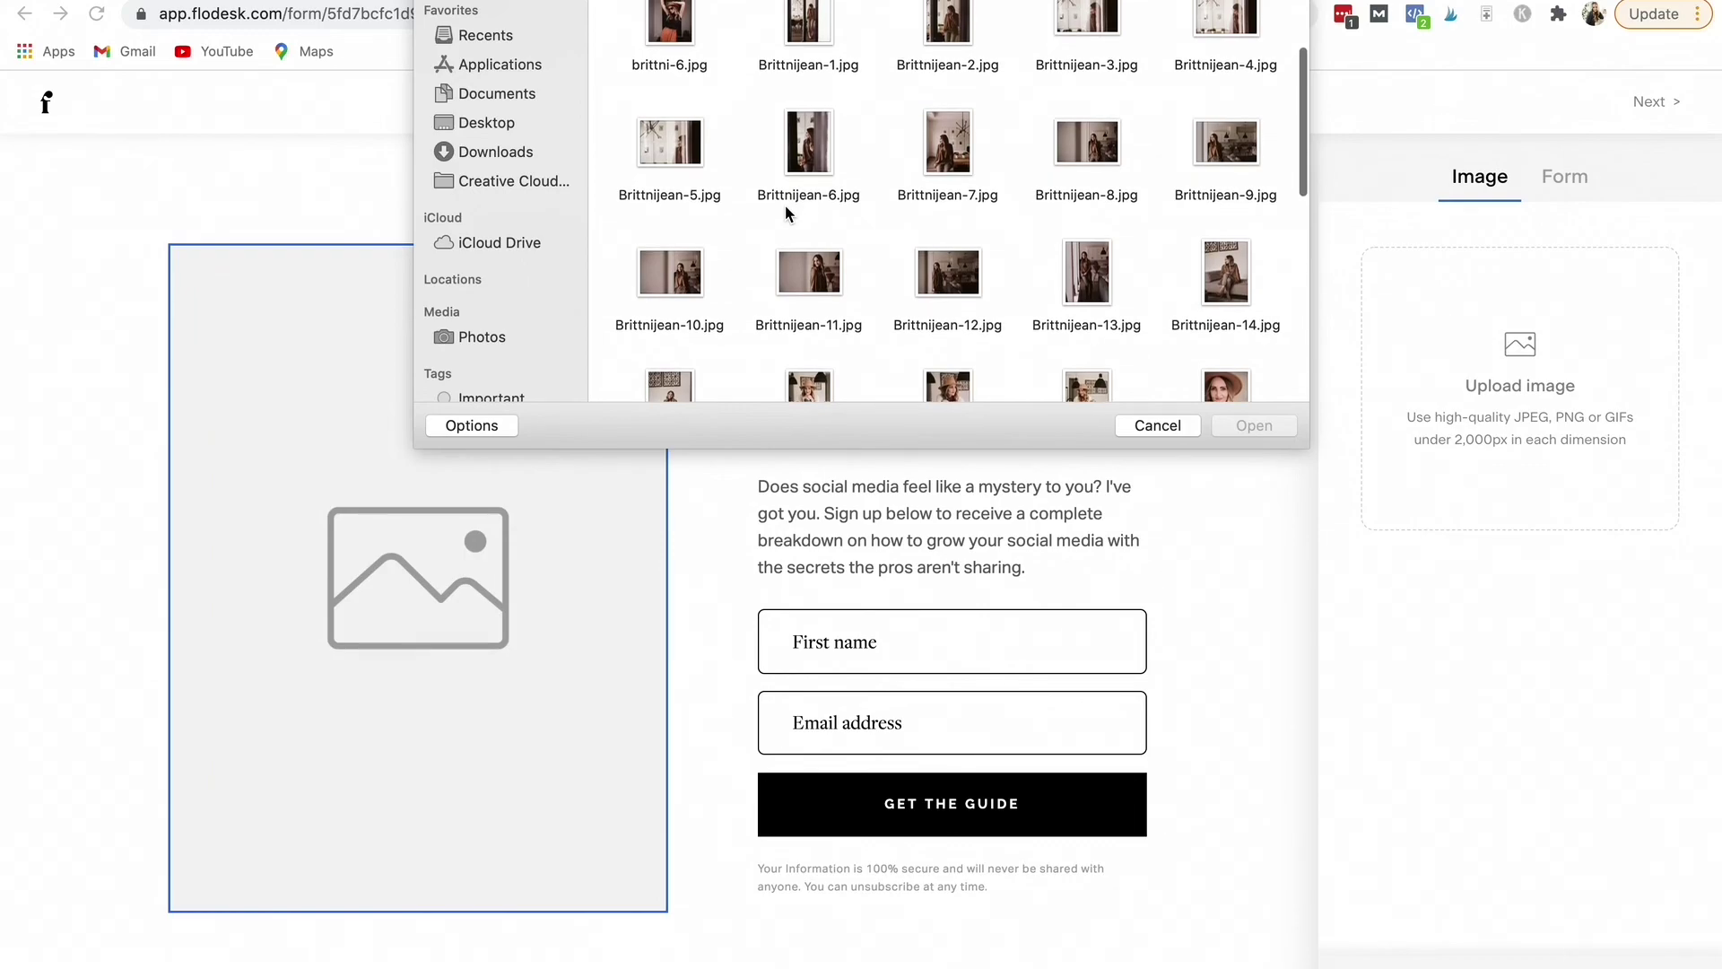
pyautogui.scroll(-6, 1088, 217)
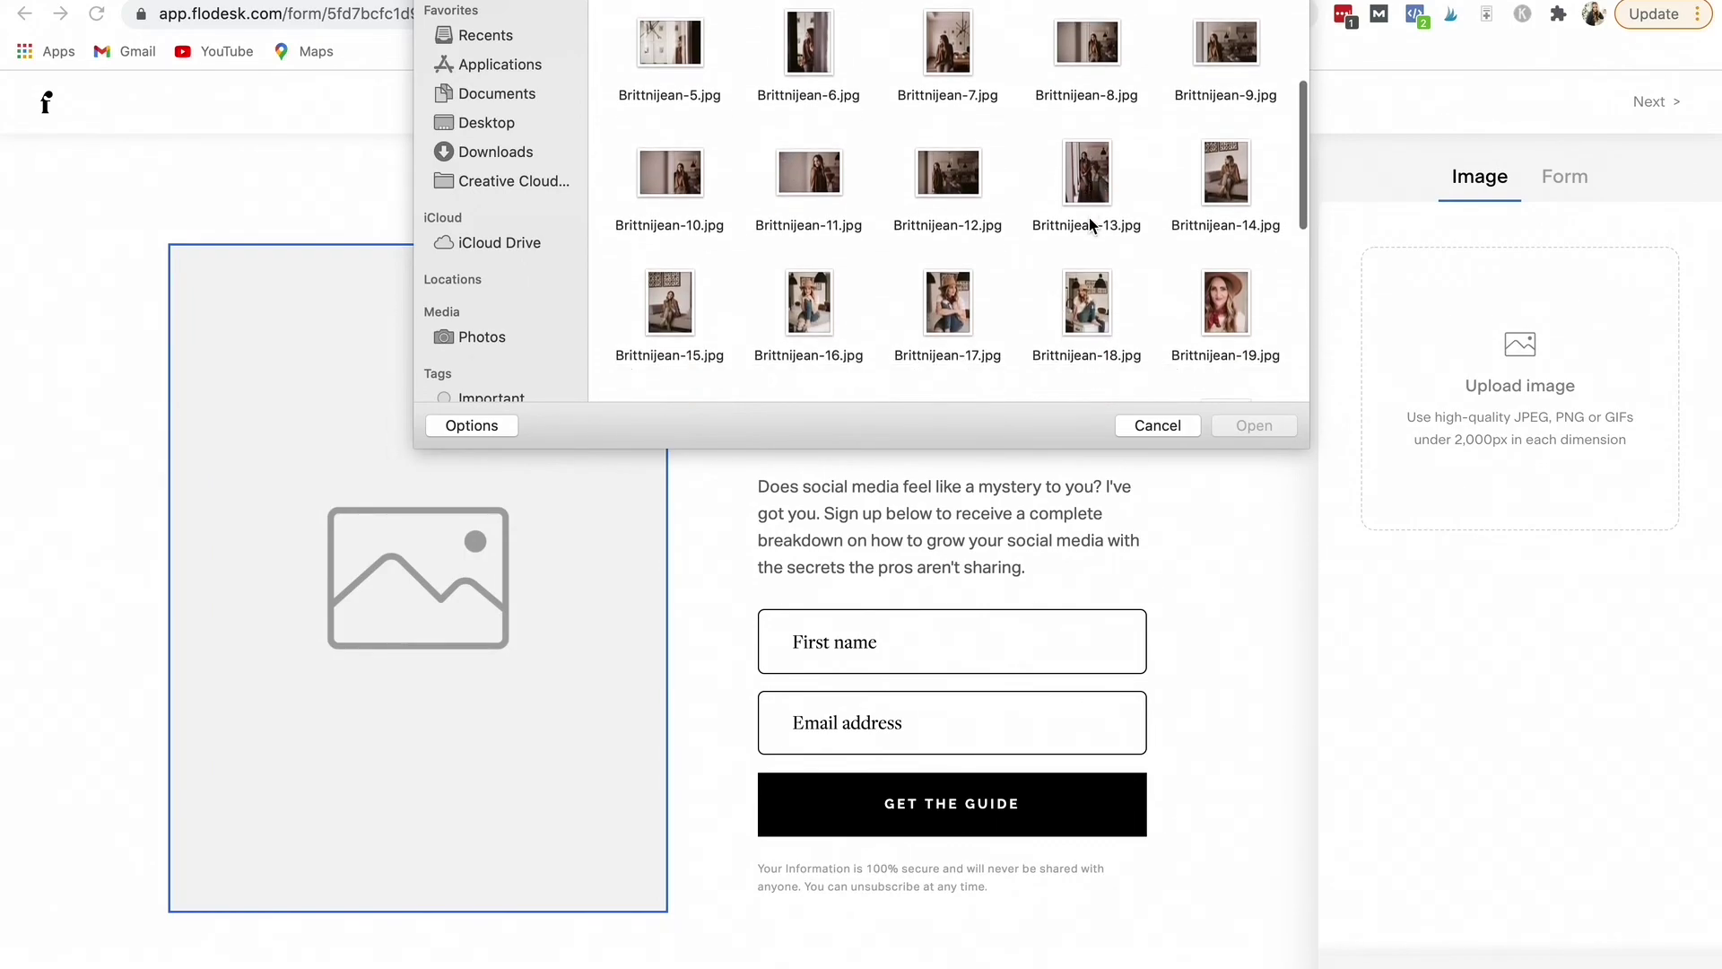
pyautogui.scroll(5, 1089, 217)
pyautogui.scroll(8, 1088, 217)
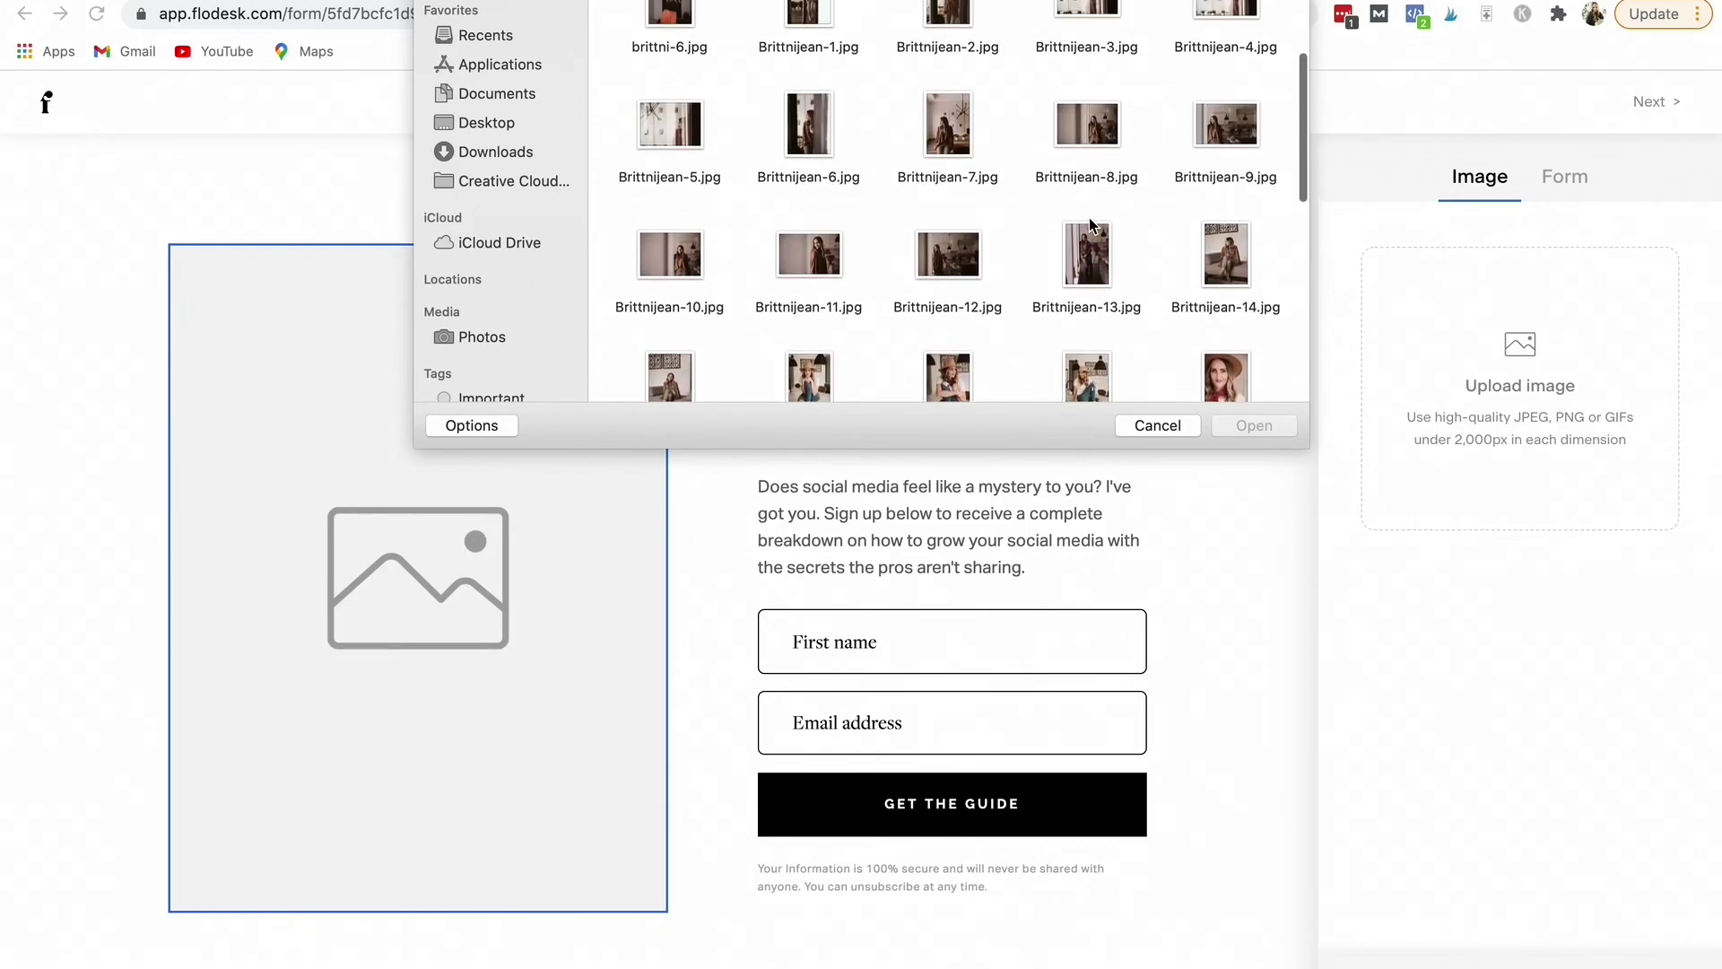
pyautogui.click(811, 146)
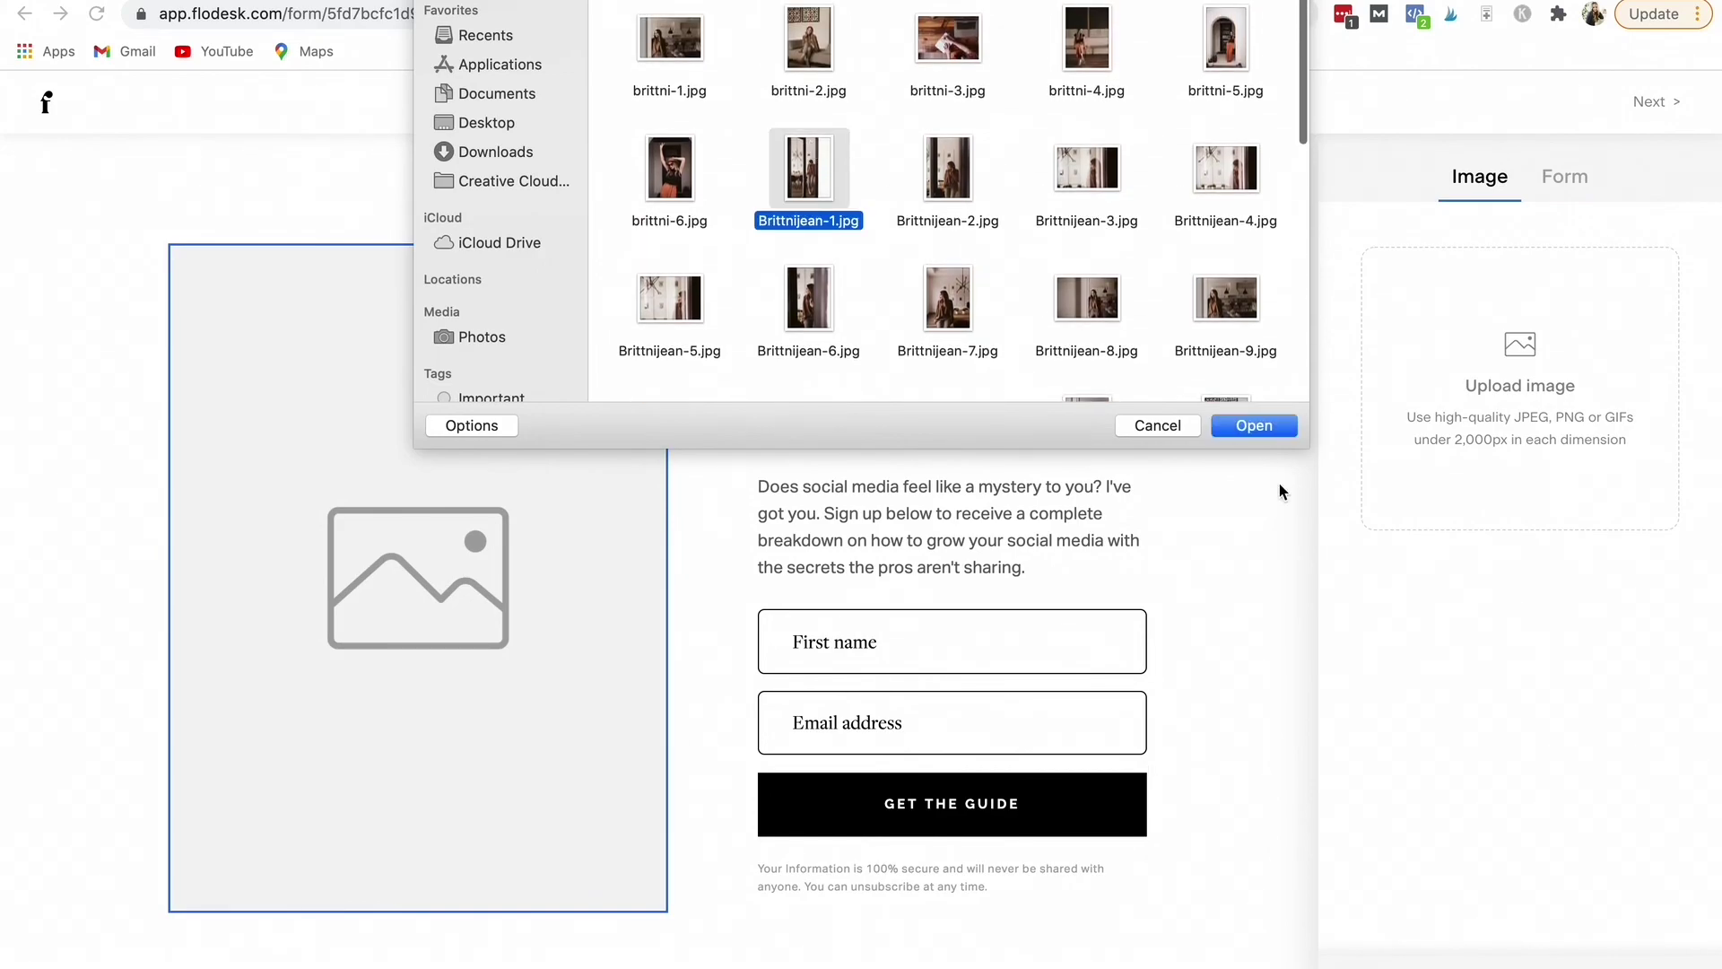
pyautogui.click(1253, 425)
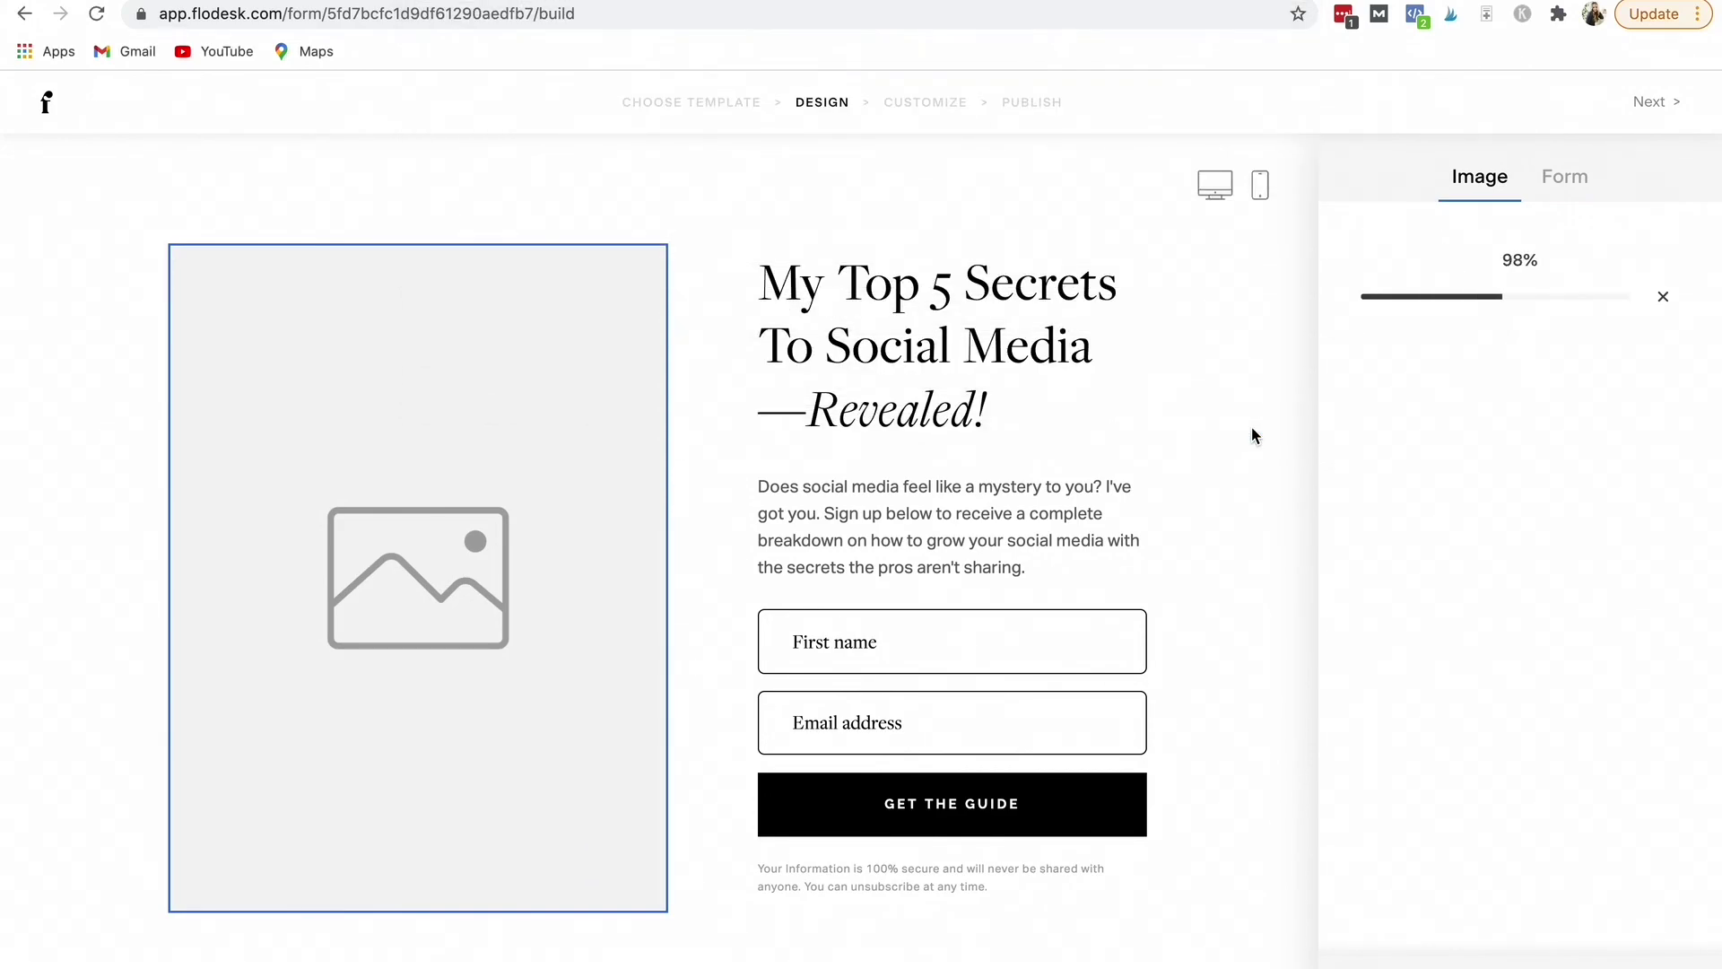
# Replace the headline text with 'GRAB MY INSTAGRAM PLANNER!'
pyautogui.click(989, 395)
pyautogui.moveTo(1005, 410); pyautogui.dragTo(747, 305)
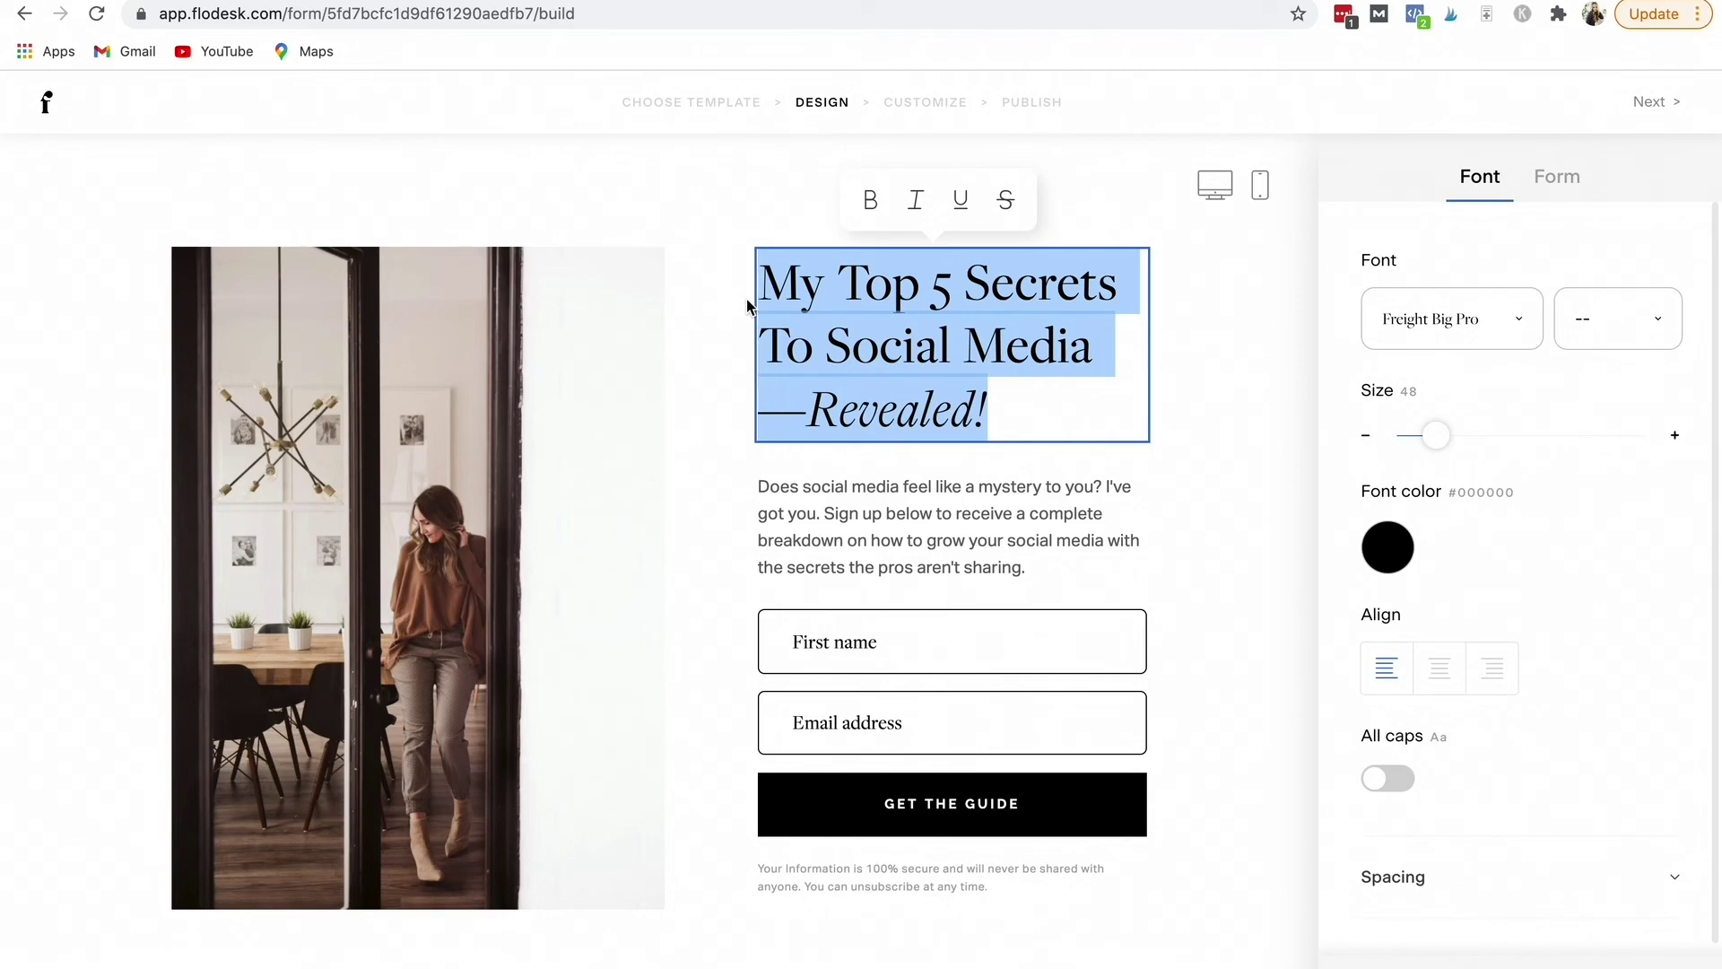
pyautogui.write('GRAB')
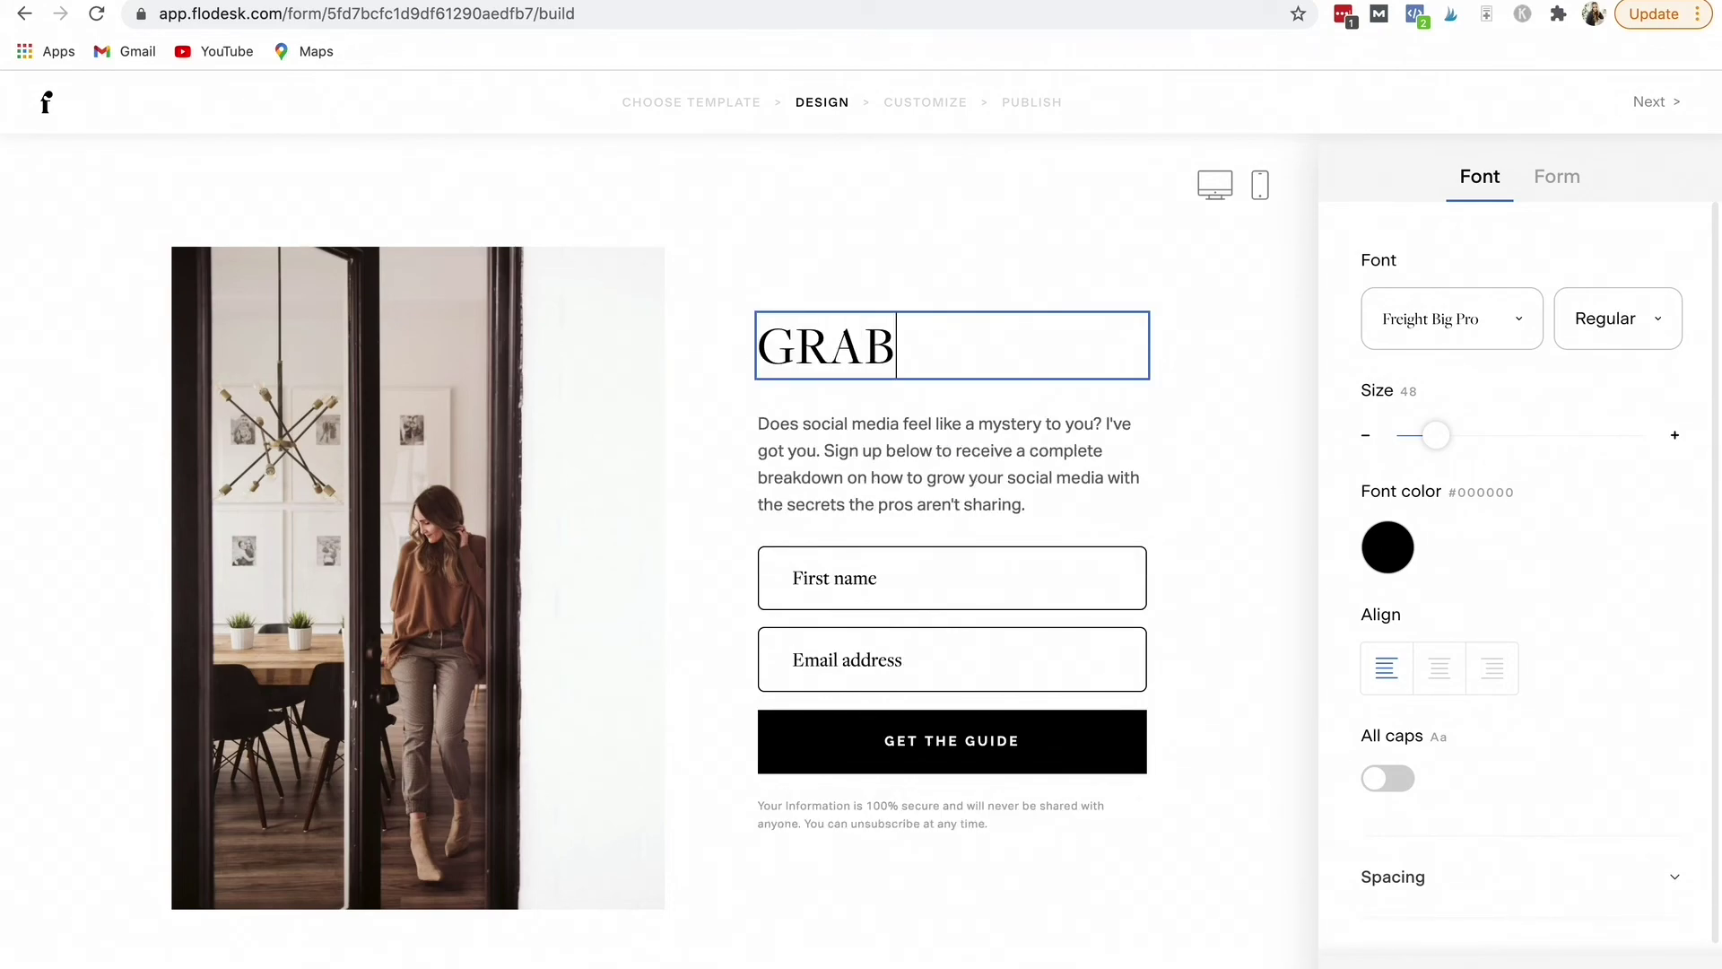
pyautogui.write(' MY INS')
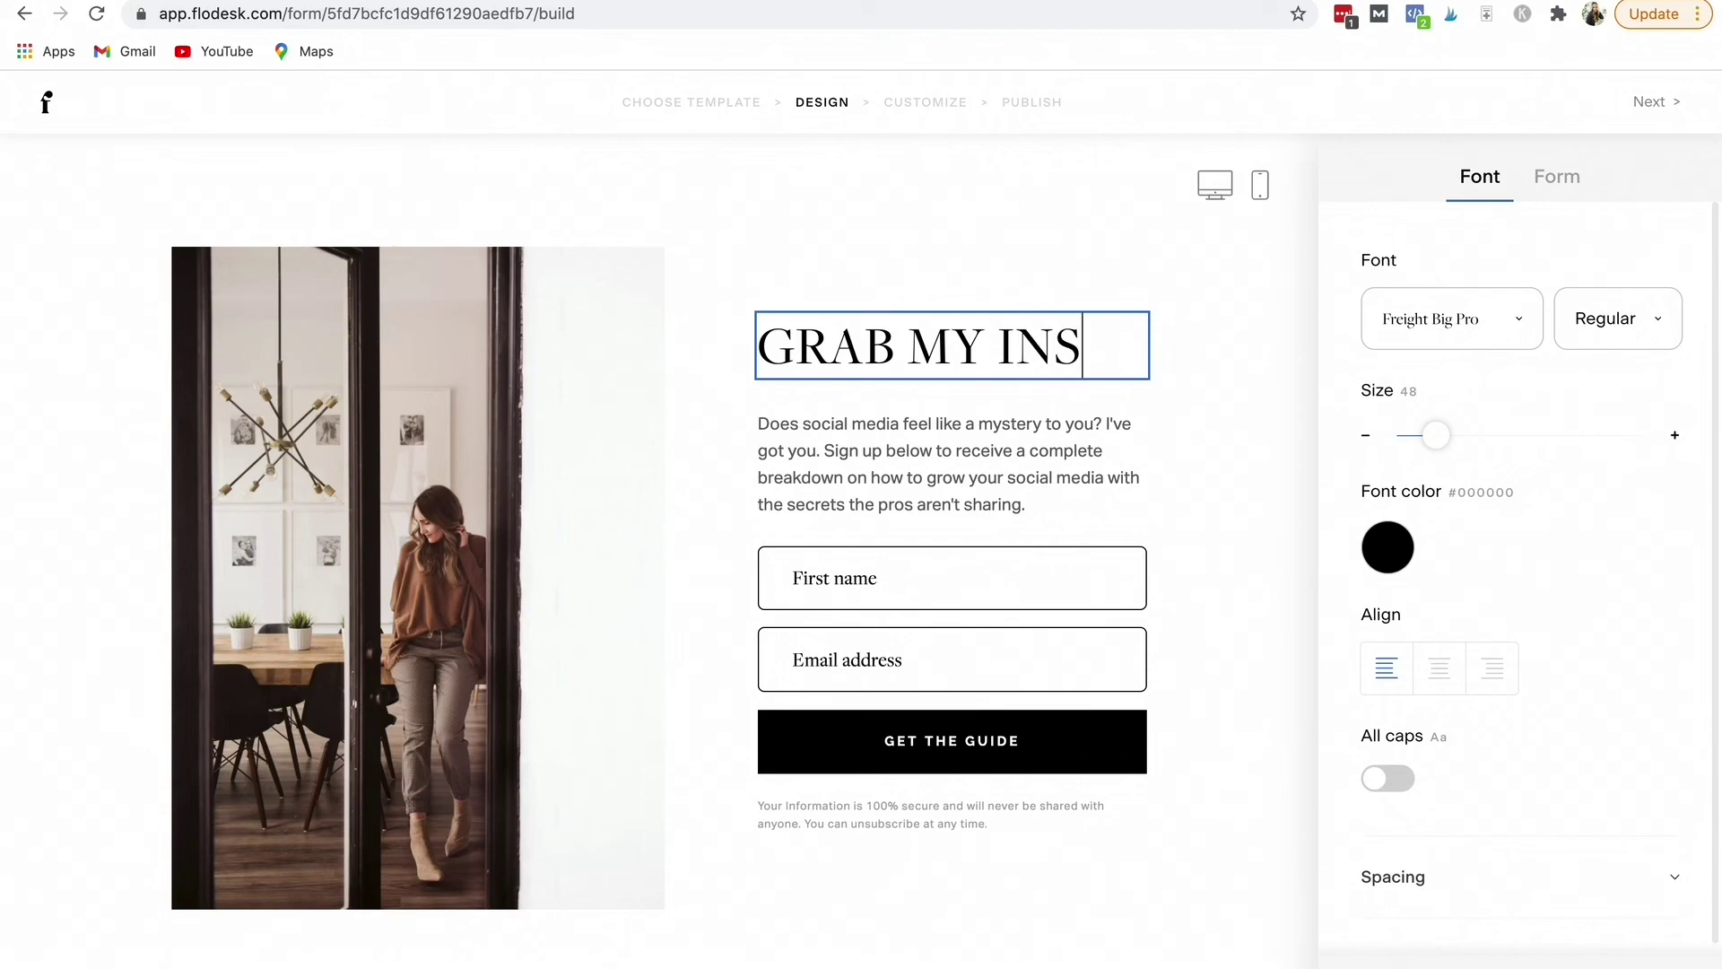
pyautogui.write('TAGRAM')
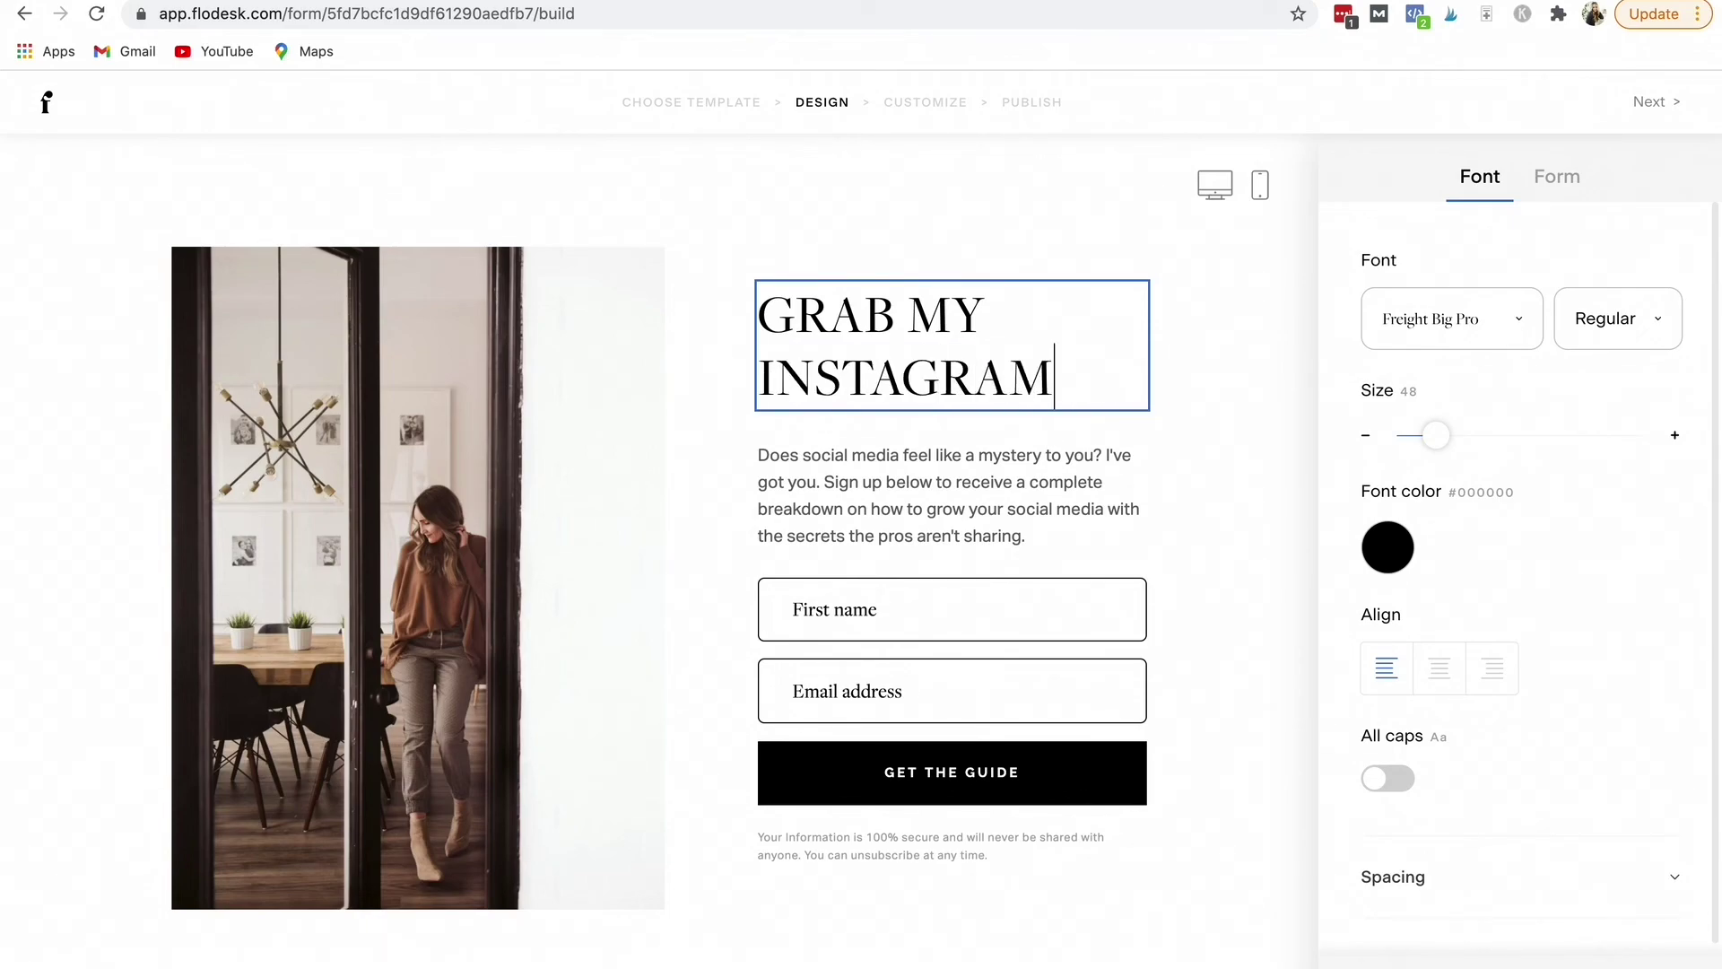
pyautogui.write(' PLANN')
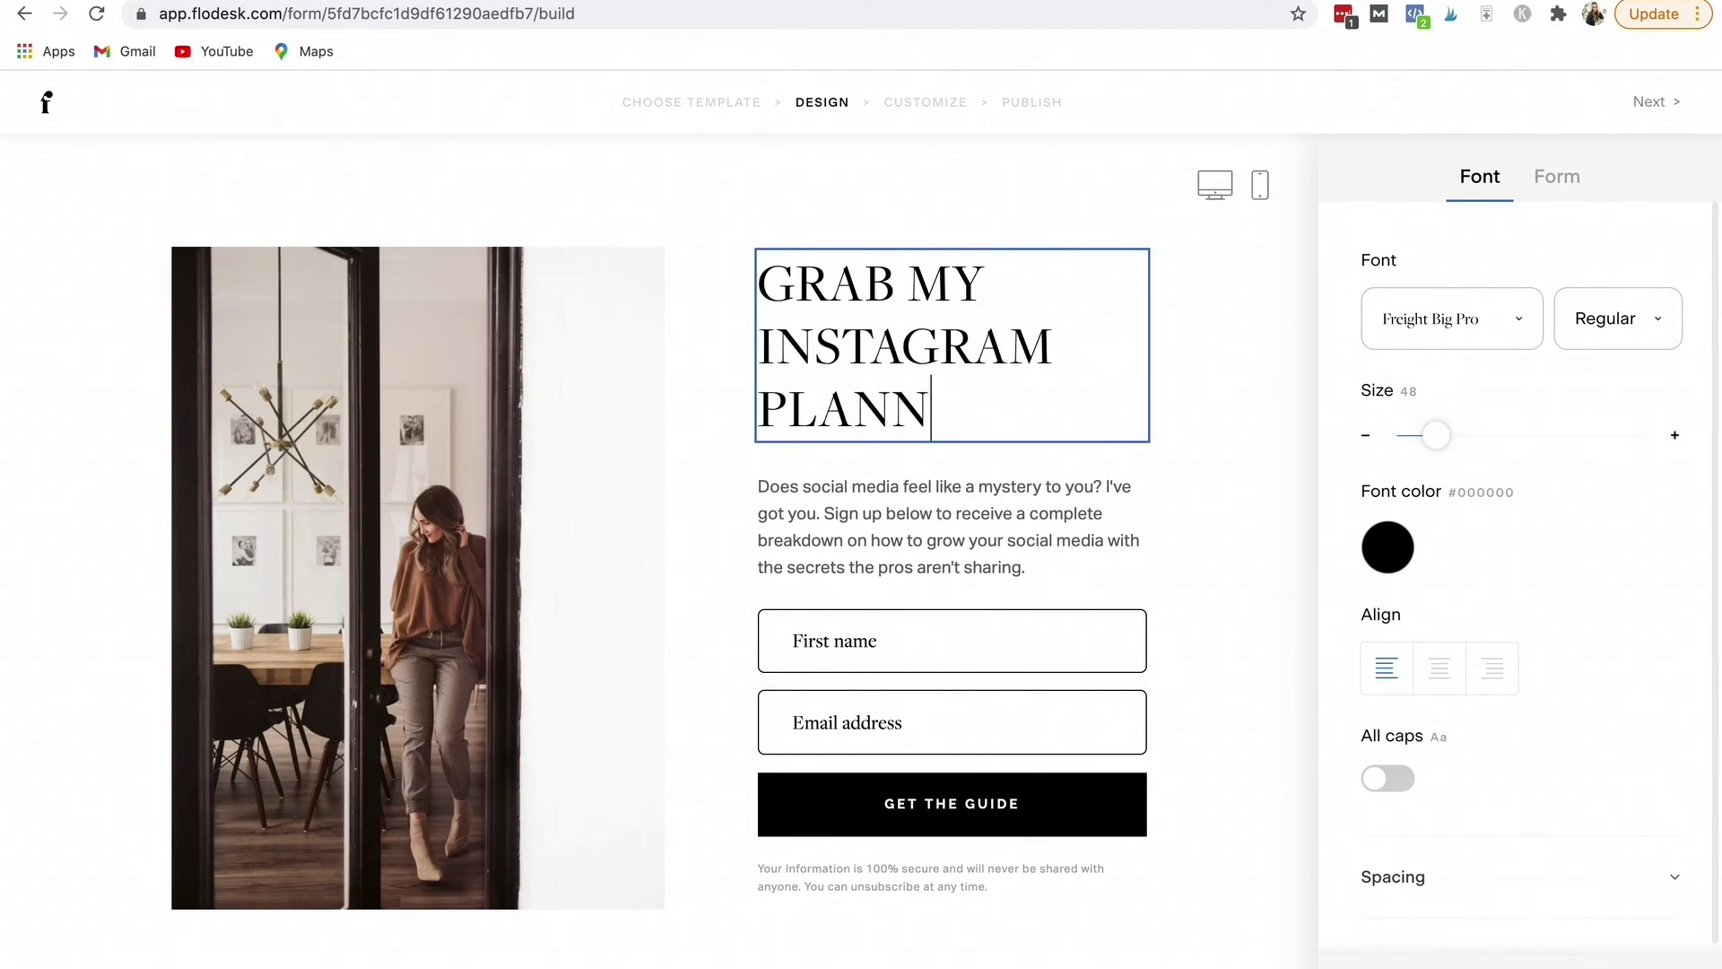
pyautogui.write('ER!')
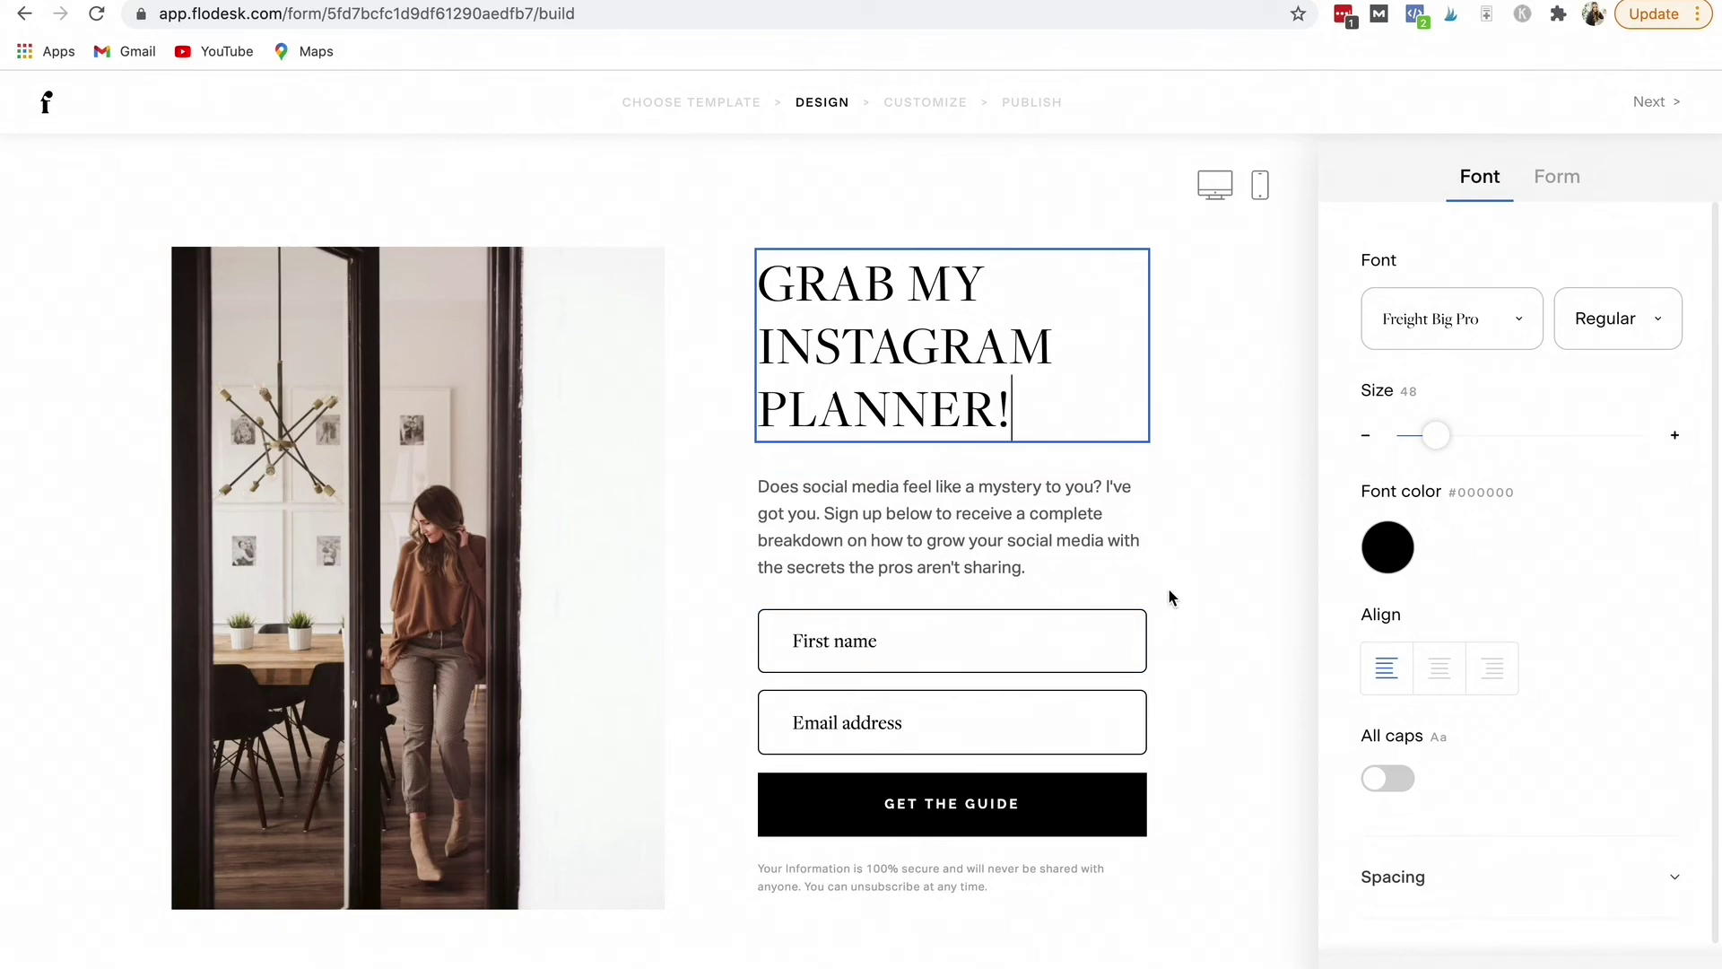
pyautogui.click(905, 634)
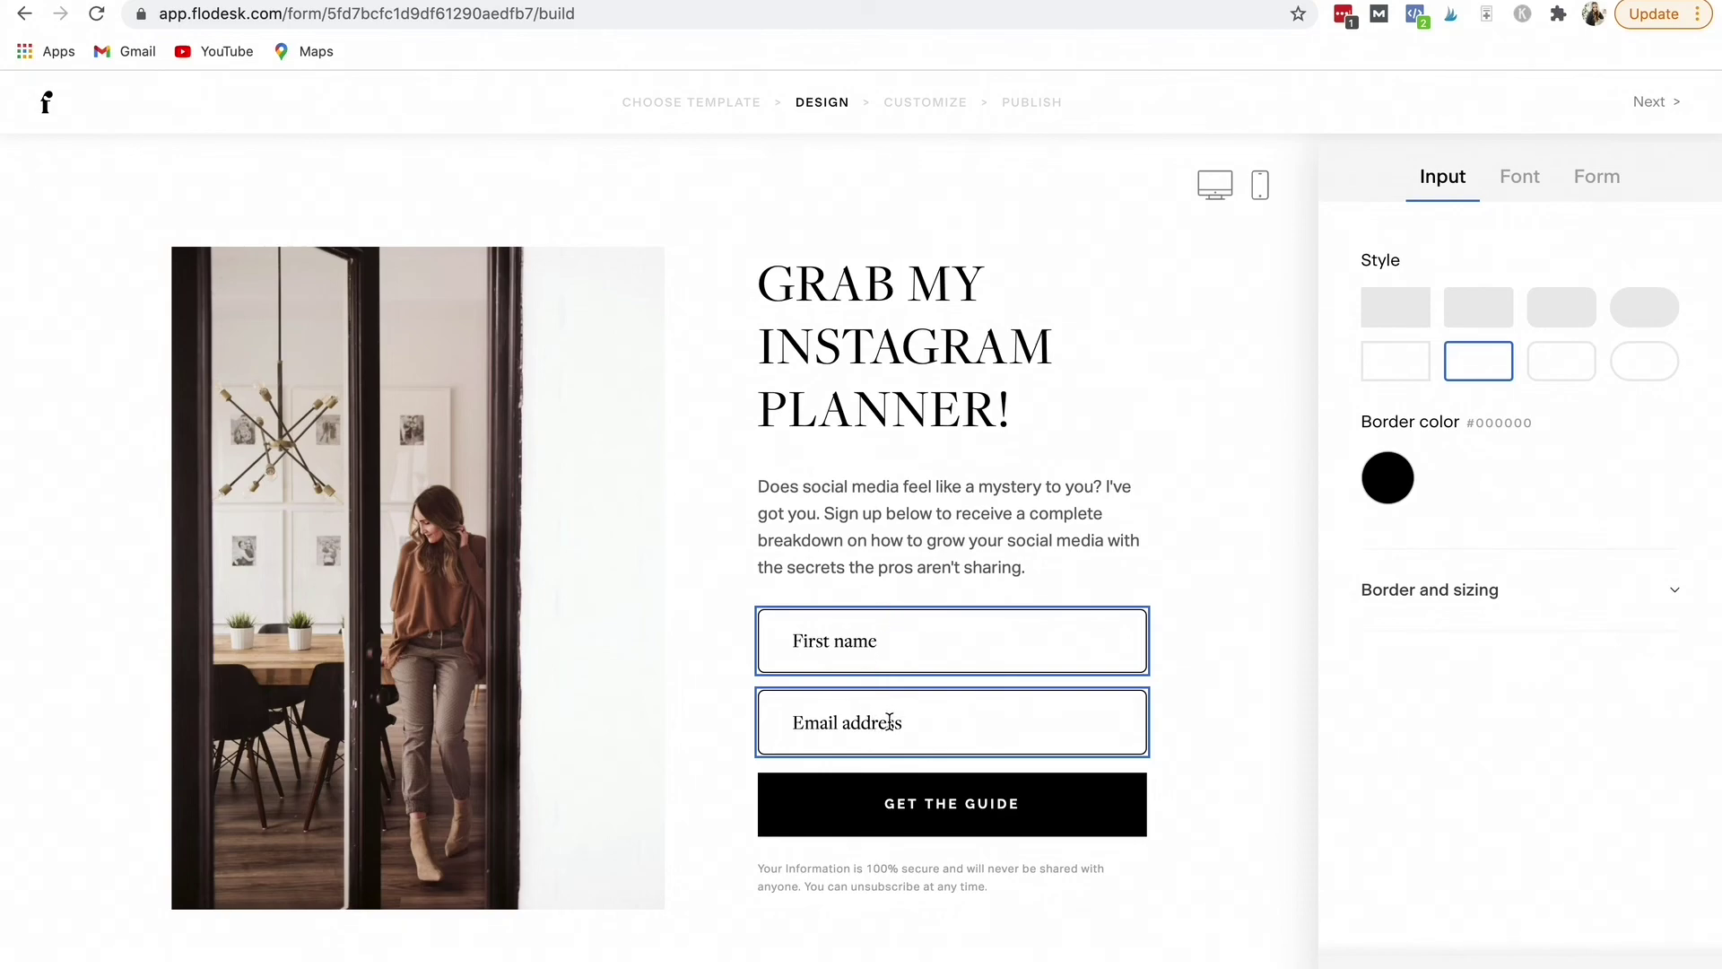
# Change the signup button label to 'GRAB MY FREEBIE'
pyautogui.click(933, 804)
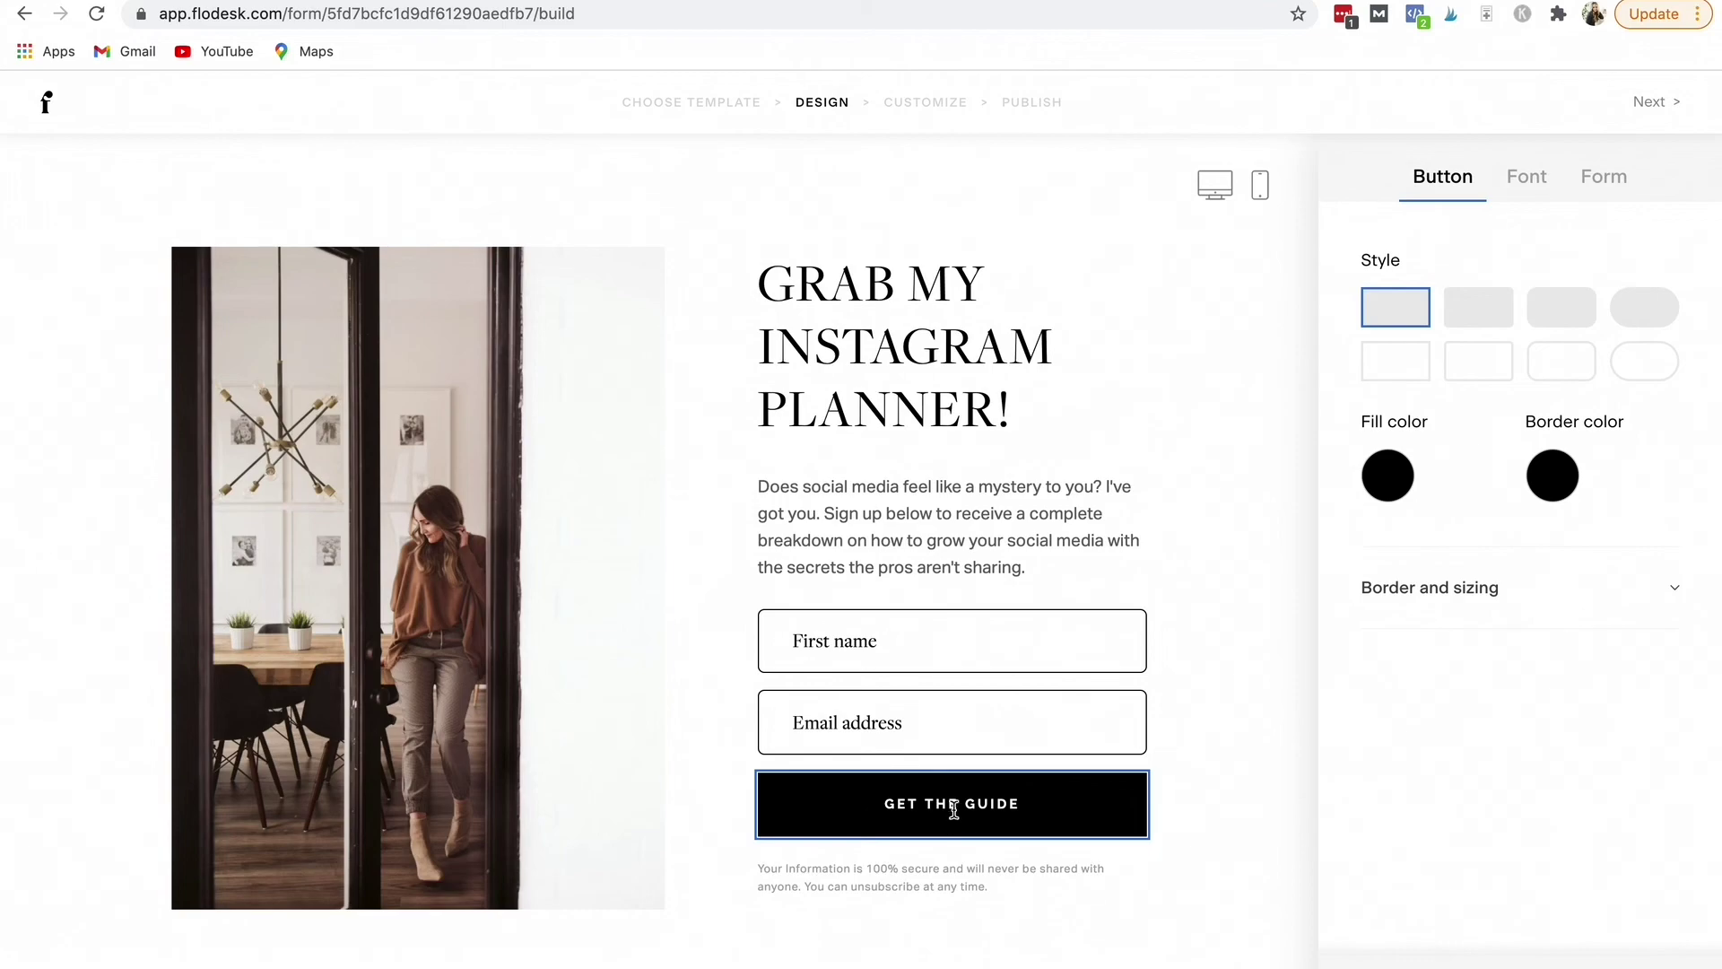
pyautogui.click(958, 805)
pyautogui.moveTo(1028, 804); pyautogui.dragTo(843, 794)
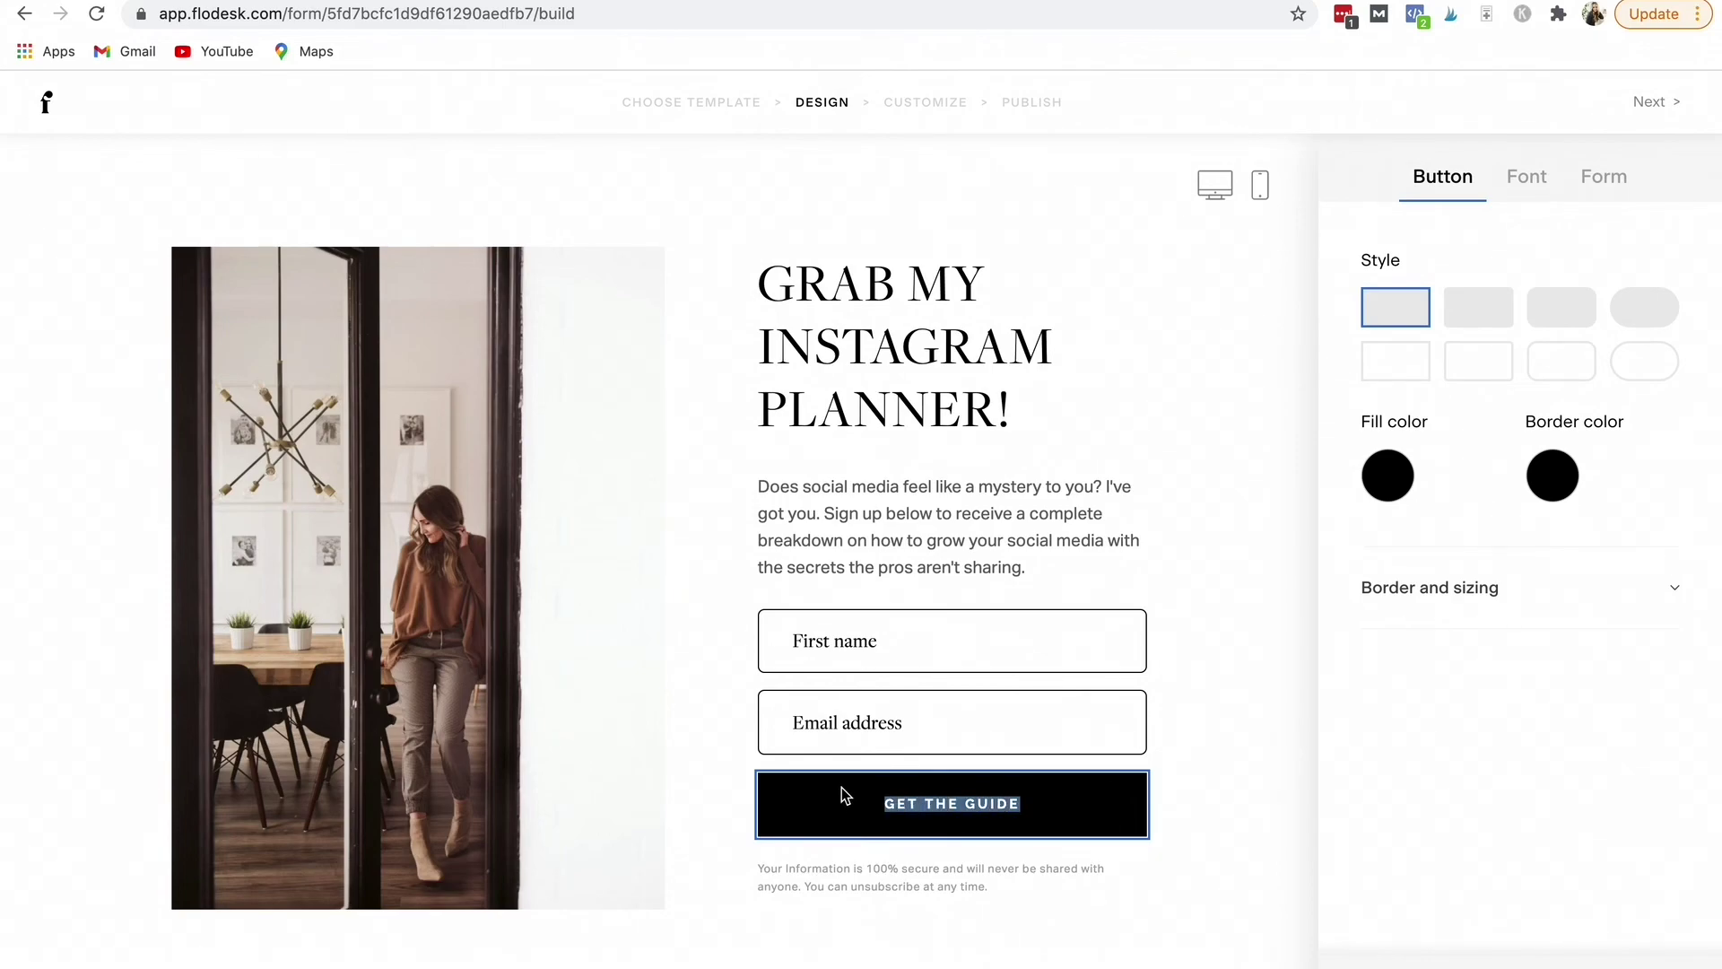
pyautogui.write('G')
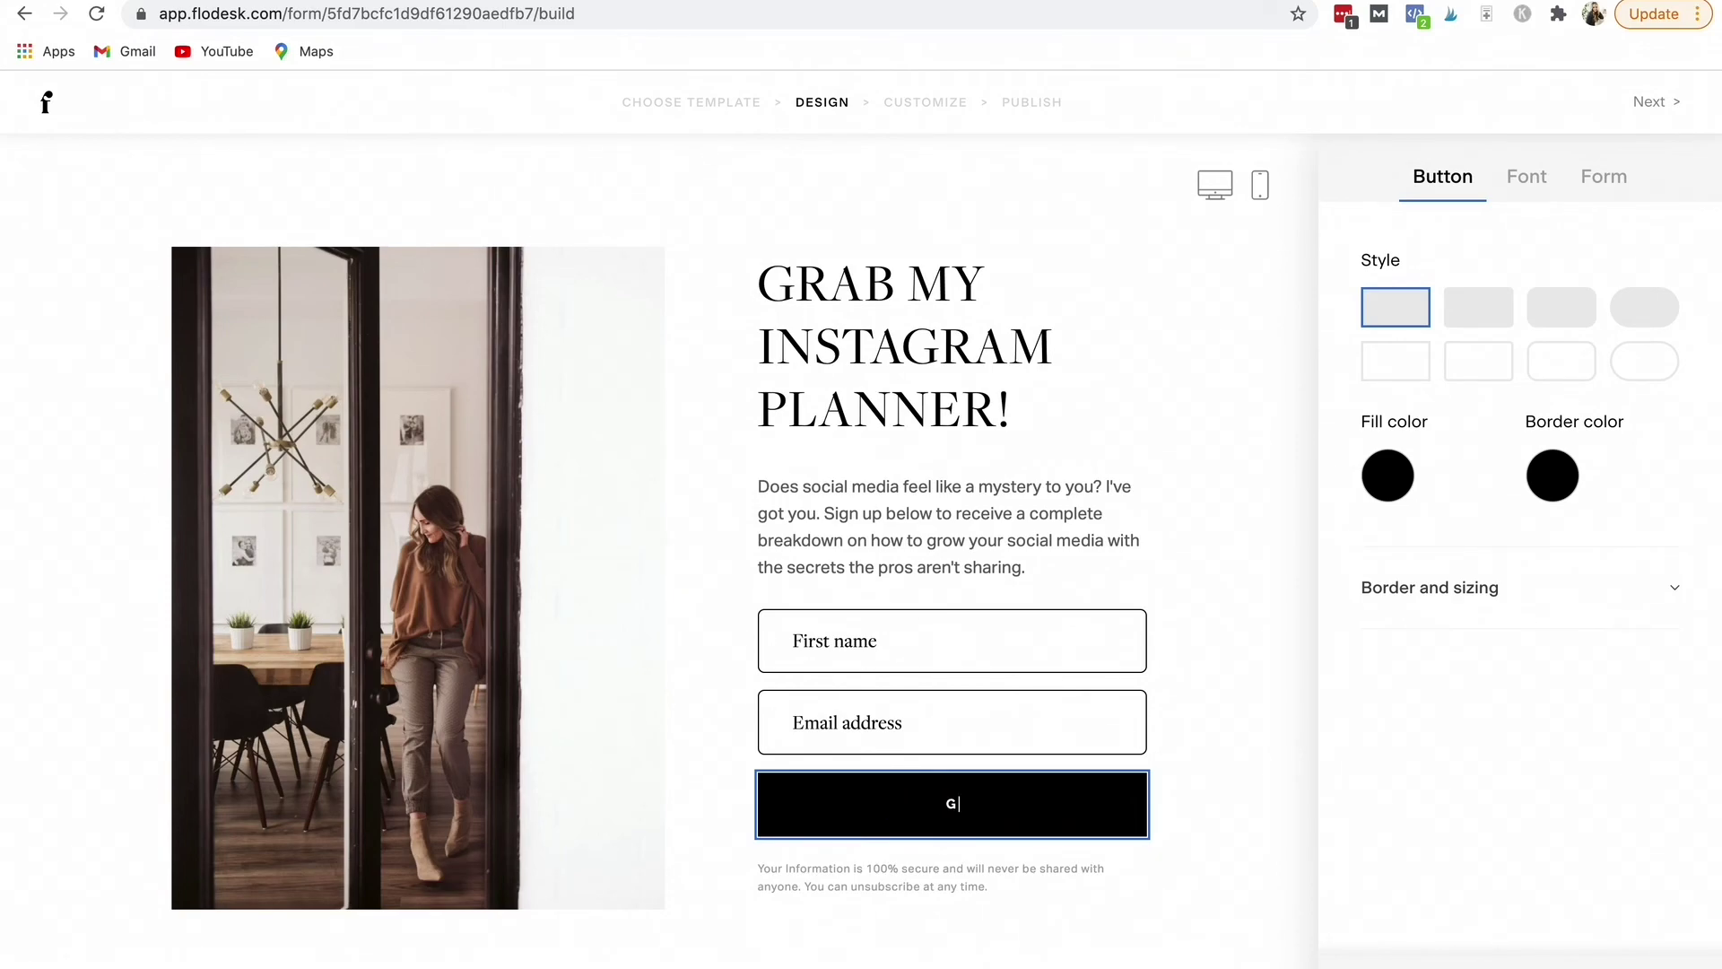
pyautogui.write('RAB MY FREEBIE')
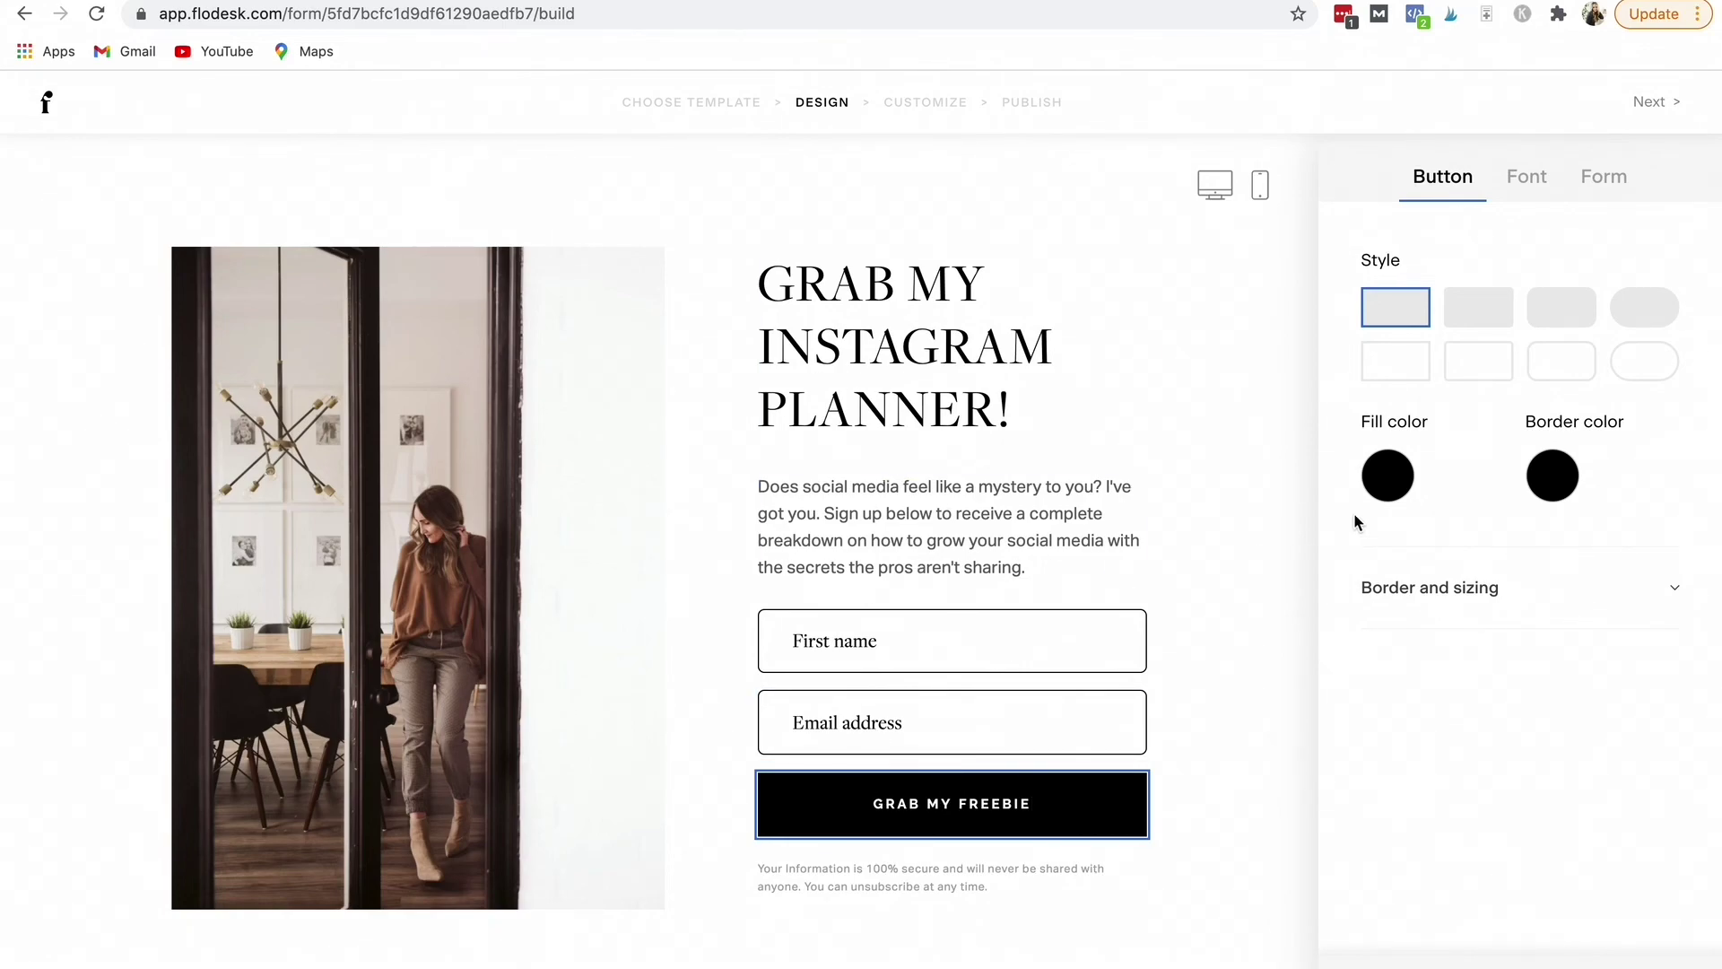
# Give the button a brown #975030 fill
pyautogui.click(1402, 494)
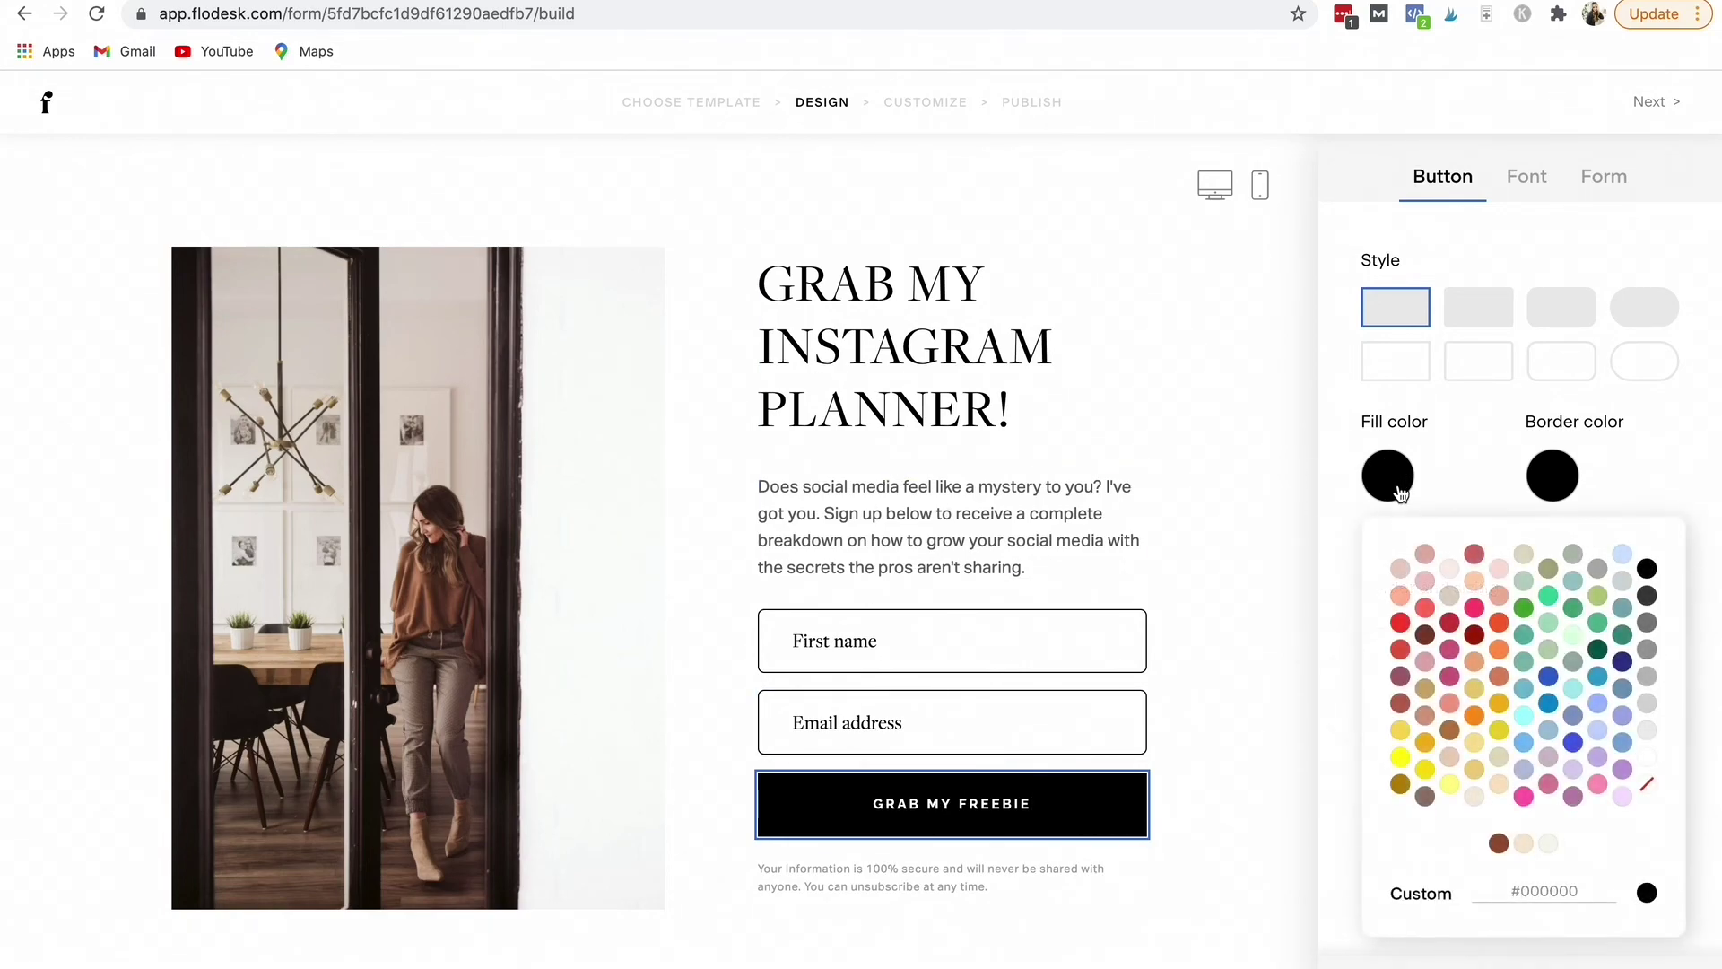
pyautogui.click(1499, 843)
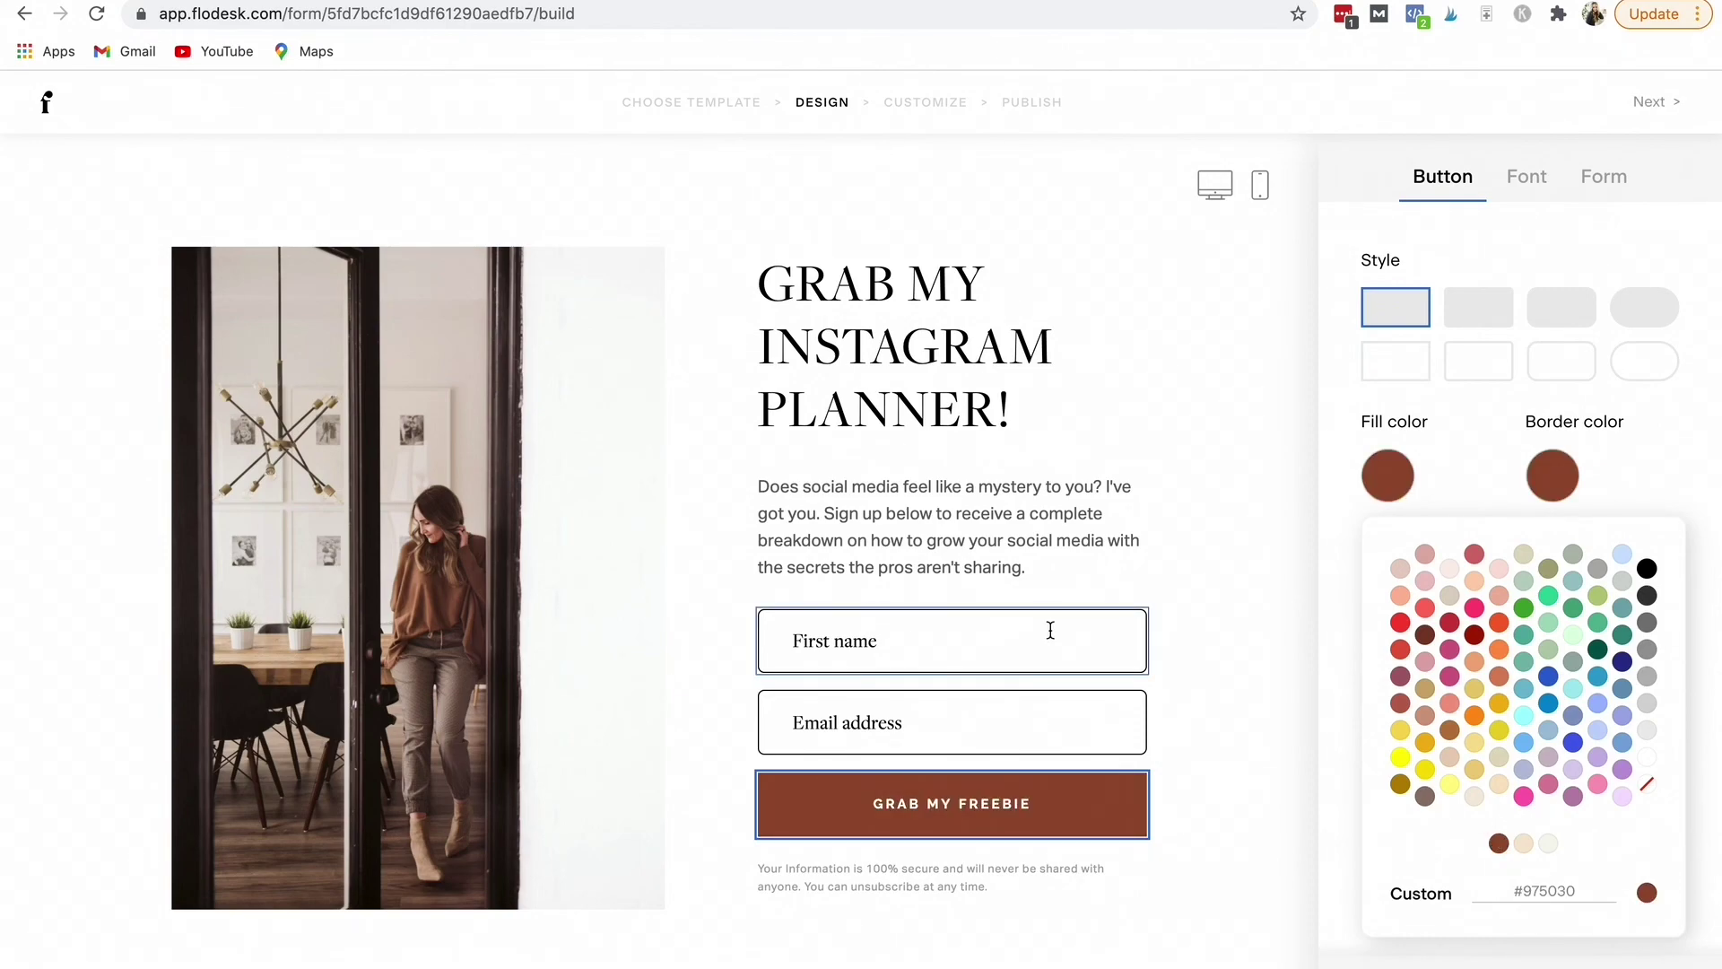
pyautogui.click(1190, 562)
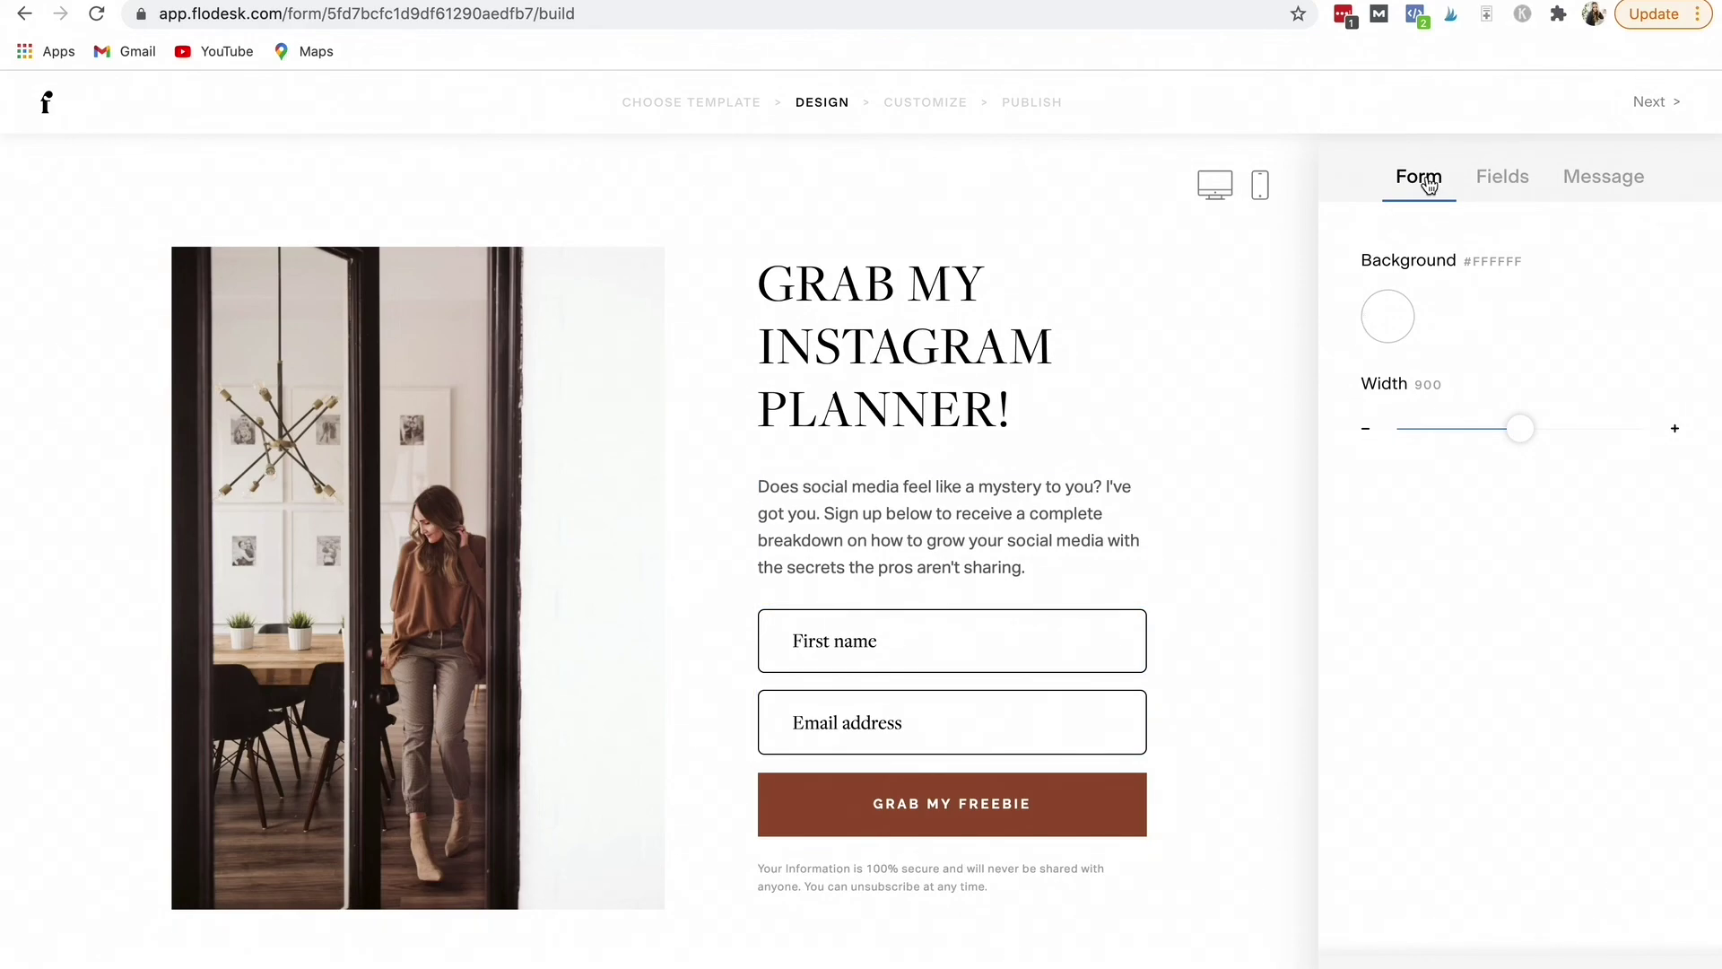
pyautogui.click(1500, 182)
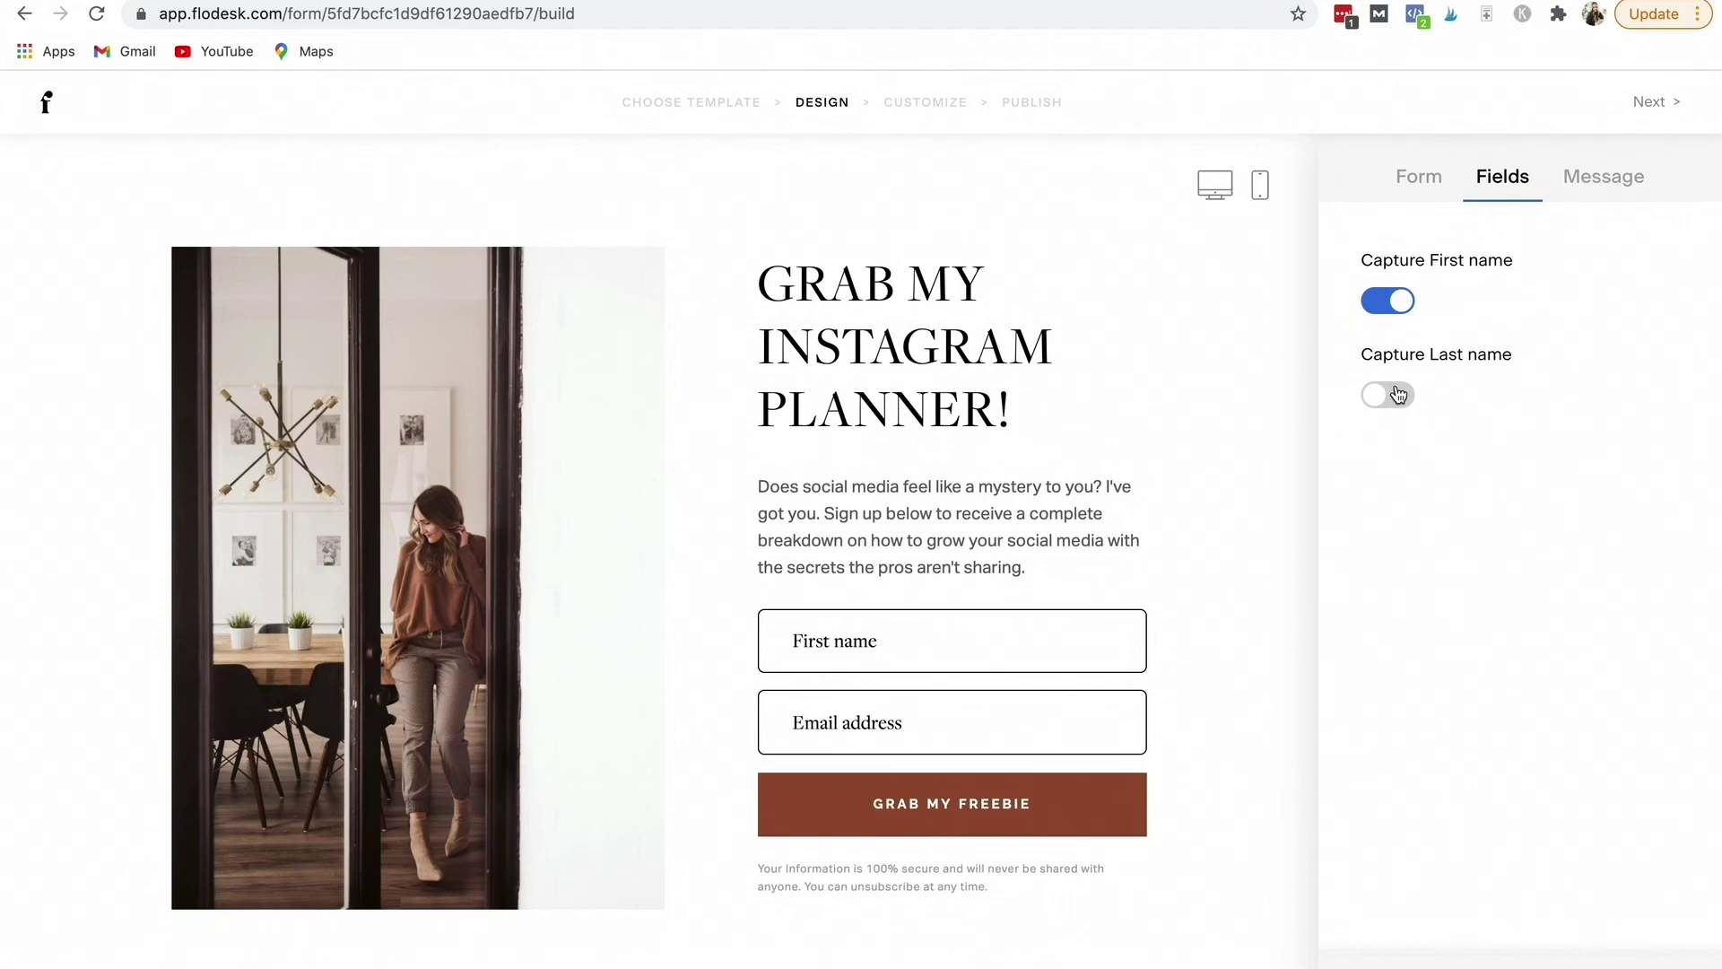
pyautogui.click(1399, 396)
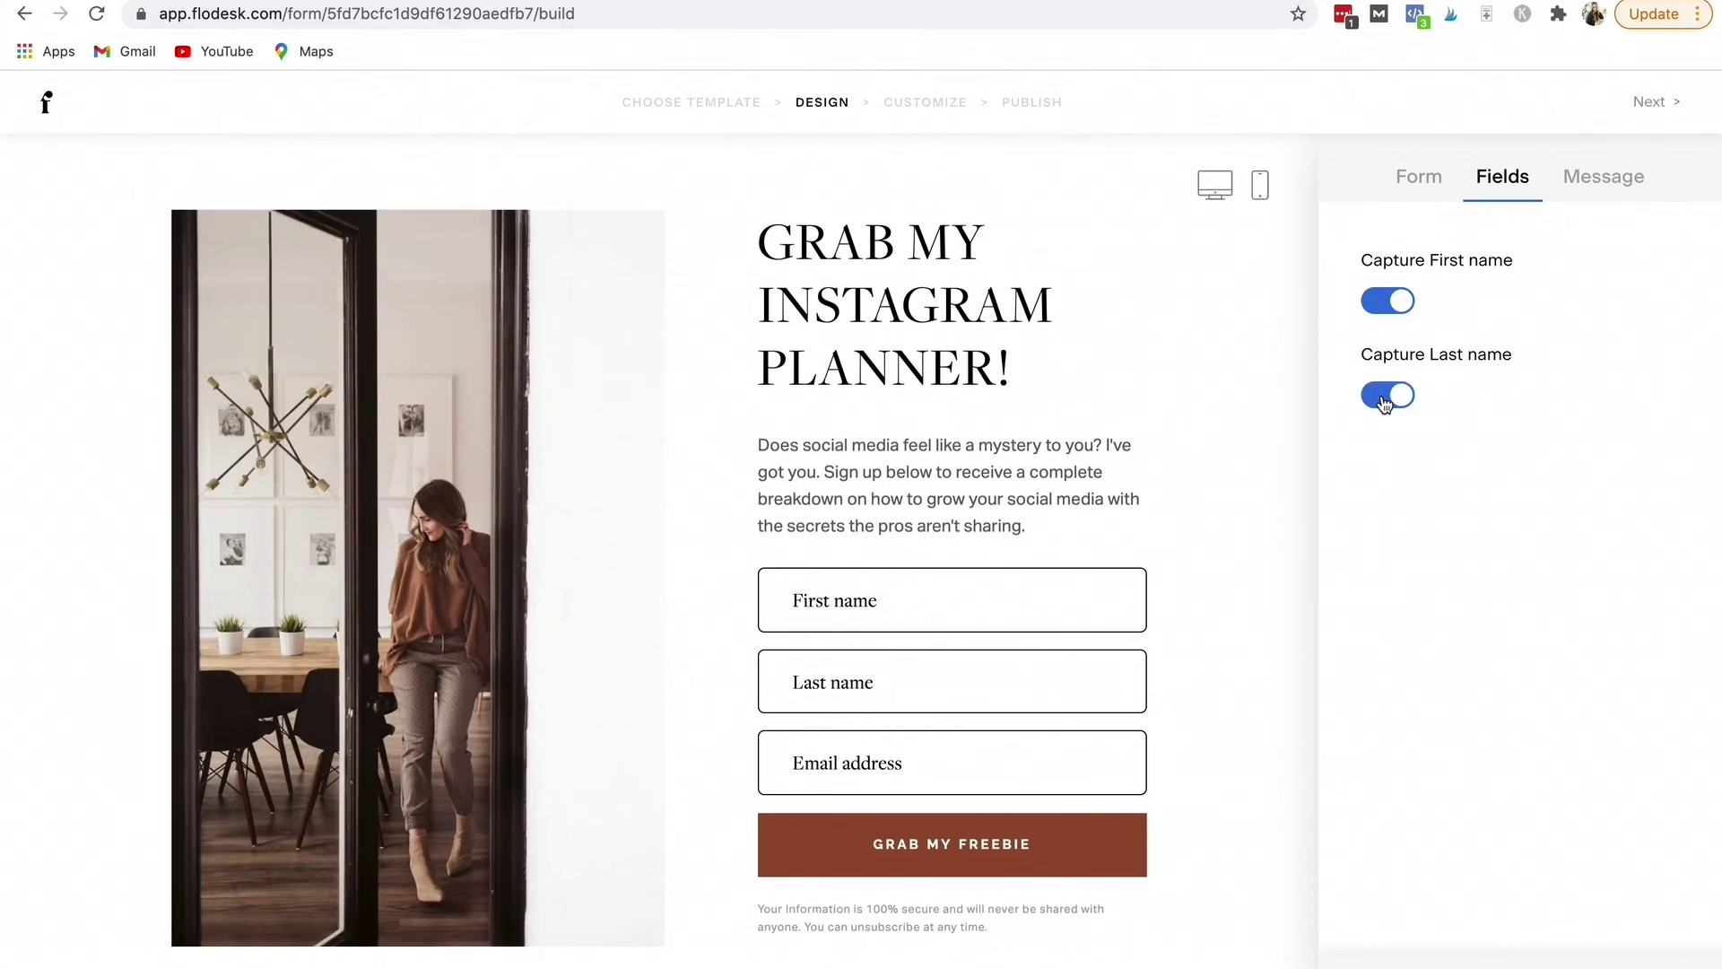
pyautogui.click(1399, 397)
pyautogui.click(1415, 199)
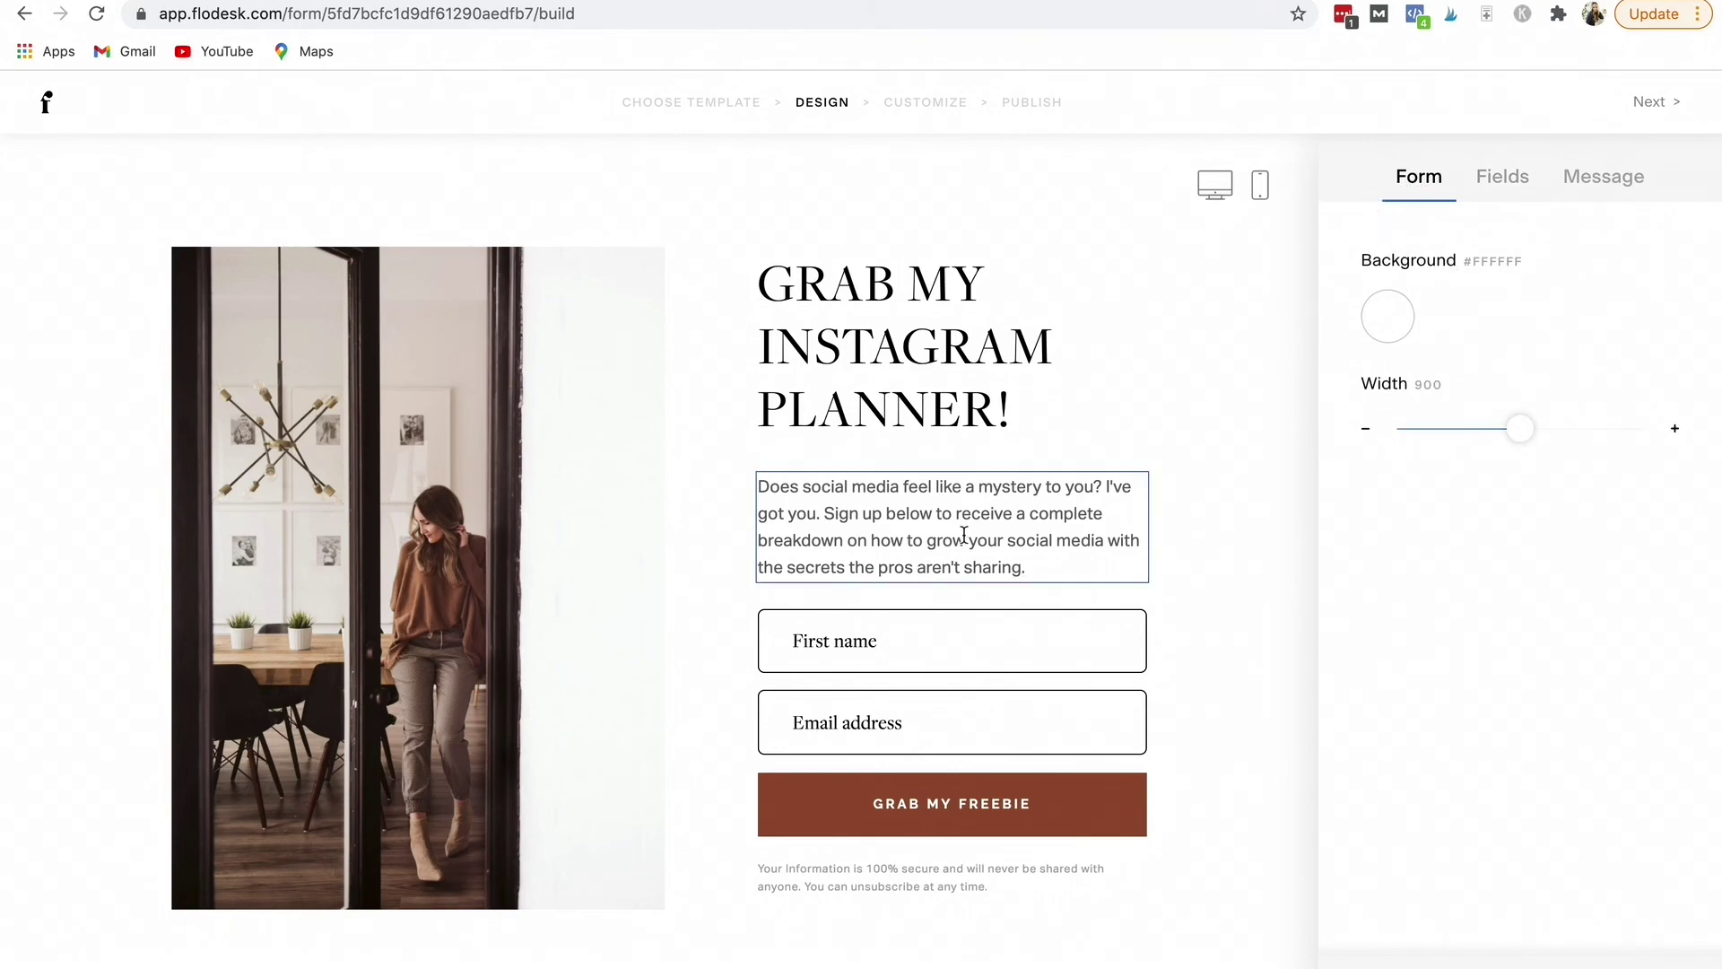
# Set the description paragraph's font colour to grey #797979, leaving its font unchanged
pyautogui.click(976, 557)
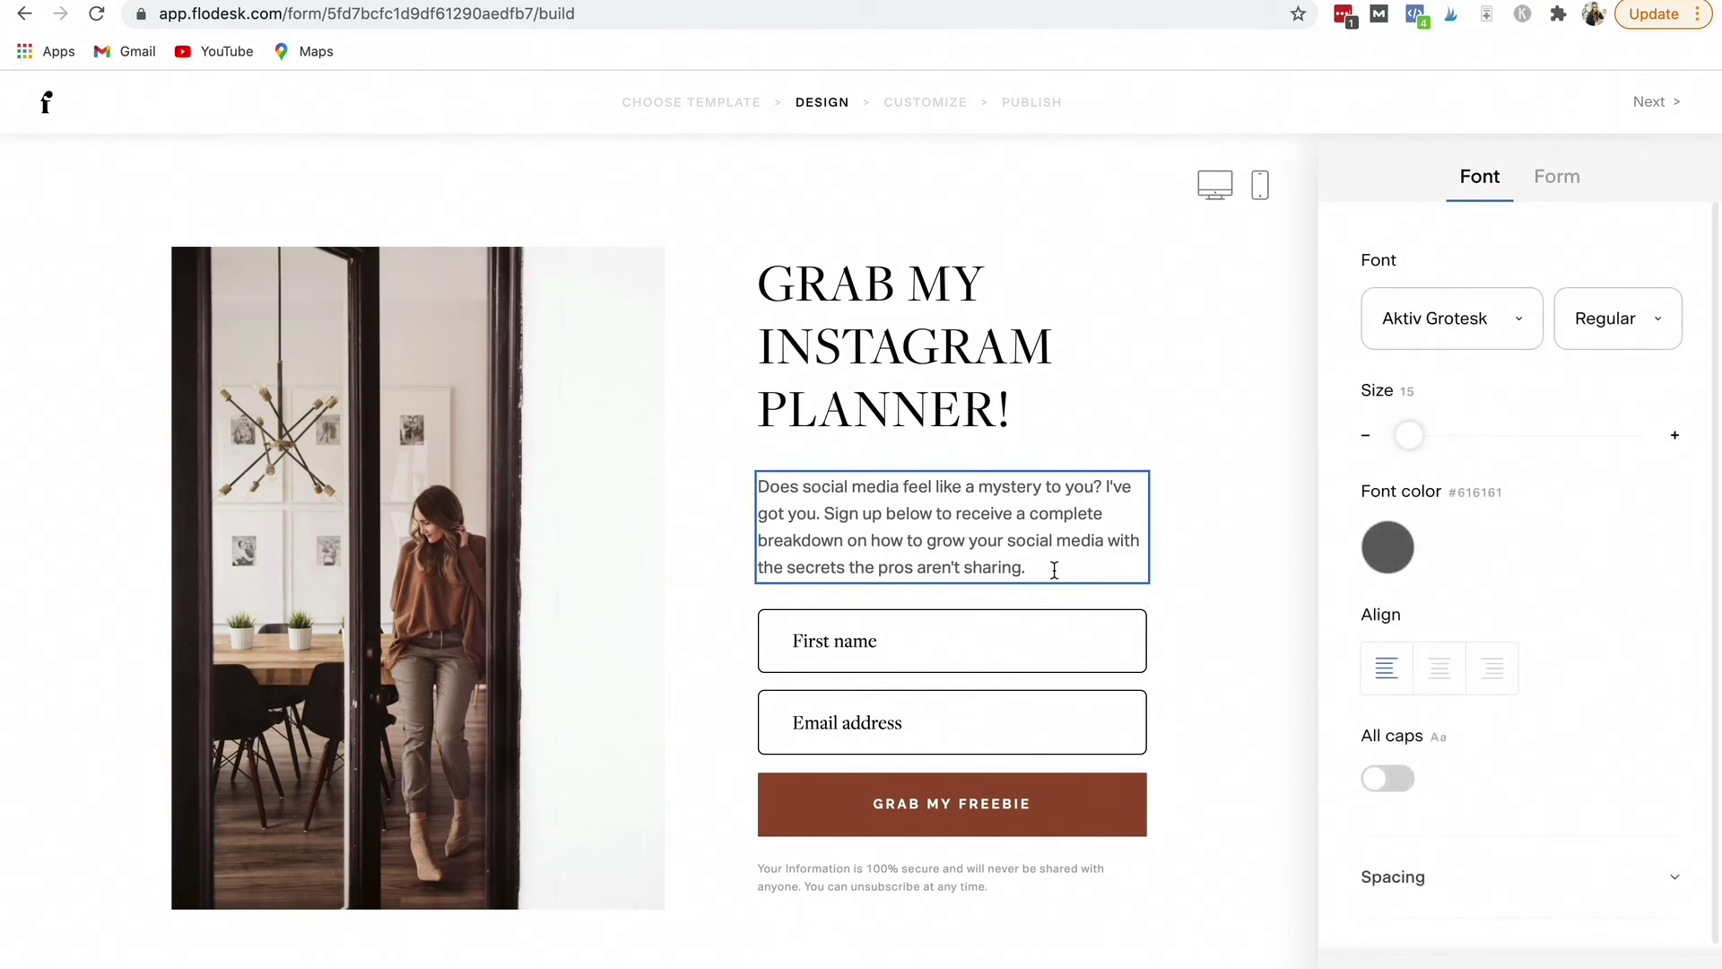
pyautogui.scroll(-1, 1484, 682)
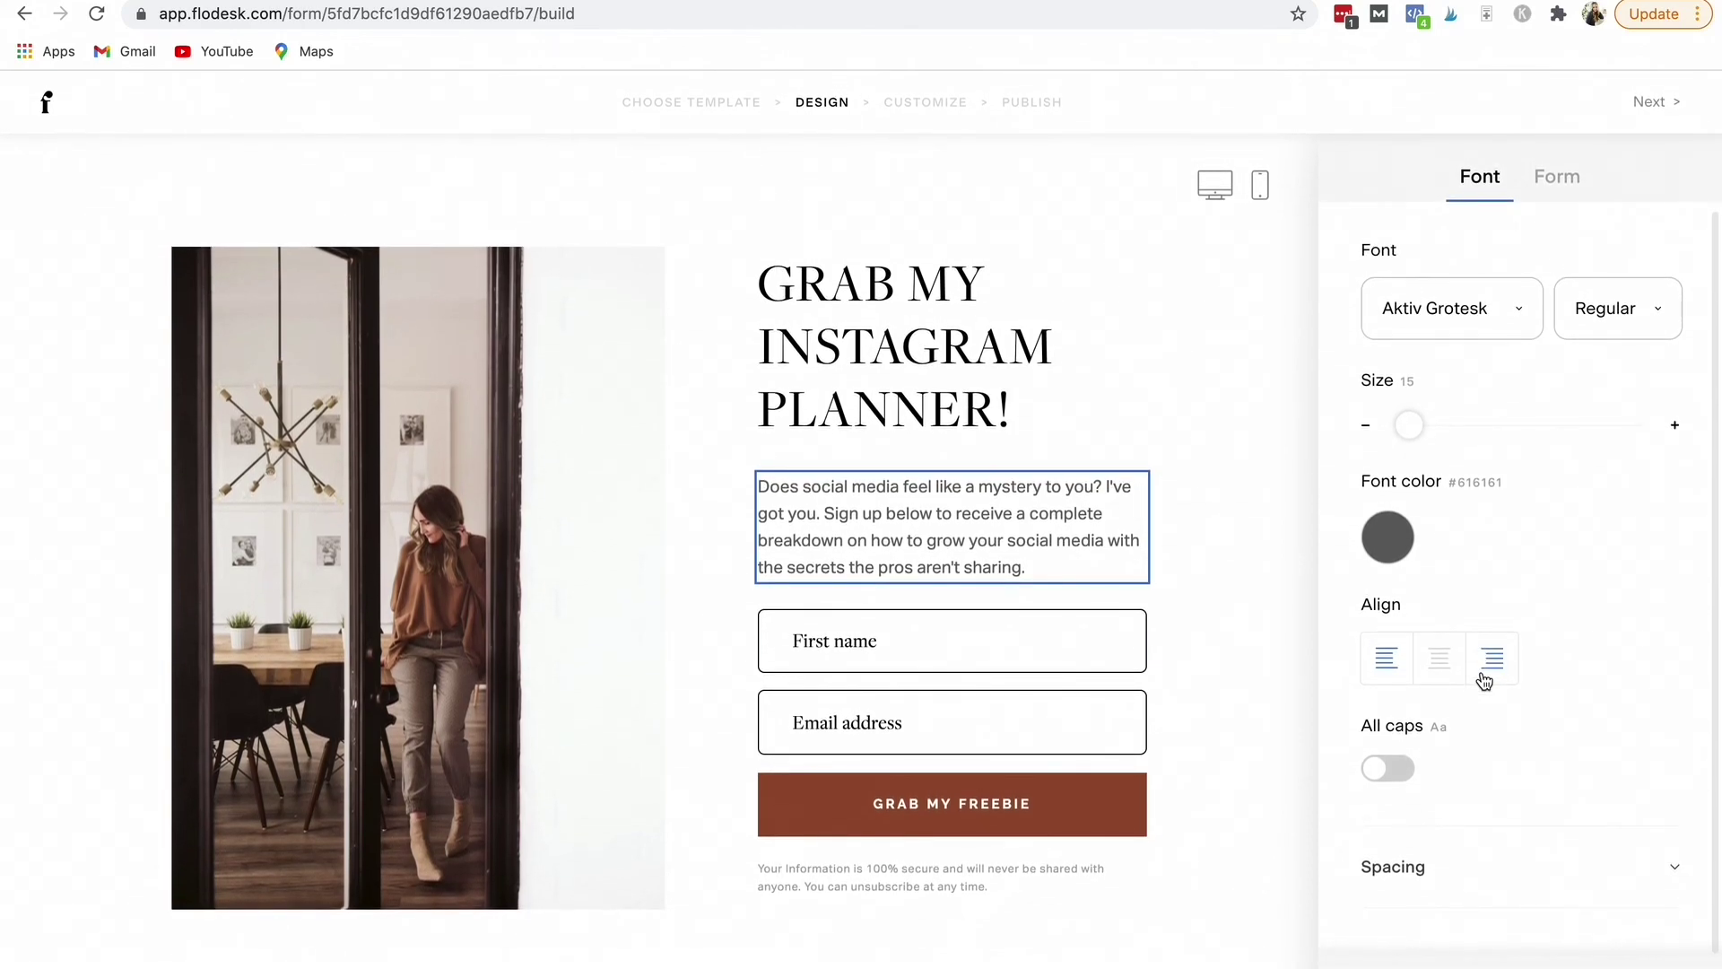
pyautogui.scroll(1, 1486, 675)
pyautogui.click(1389, 547)
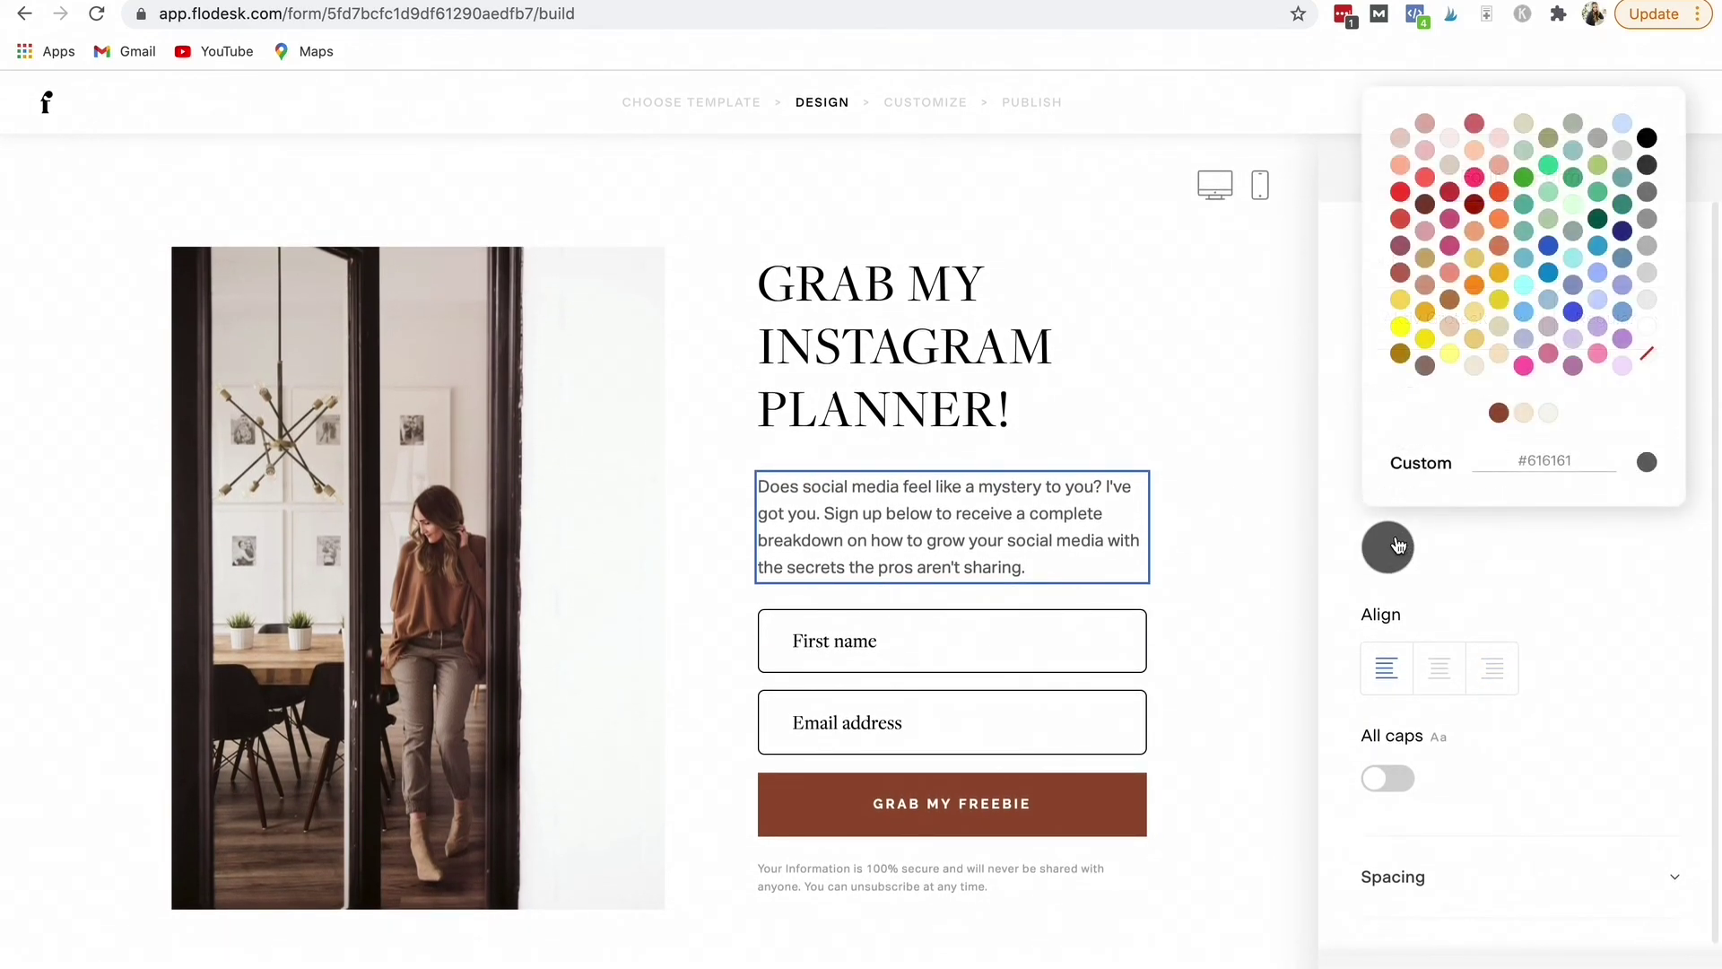
pyautogui.click(1495, 416)
pyautogui.click(1647, 192)
pyautogui.click(1543, 536)
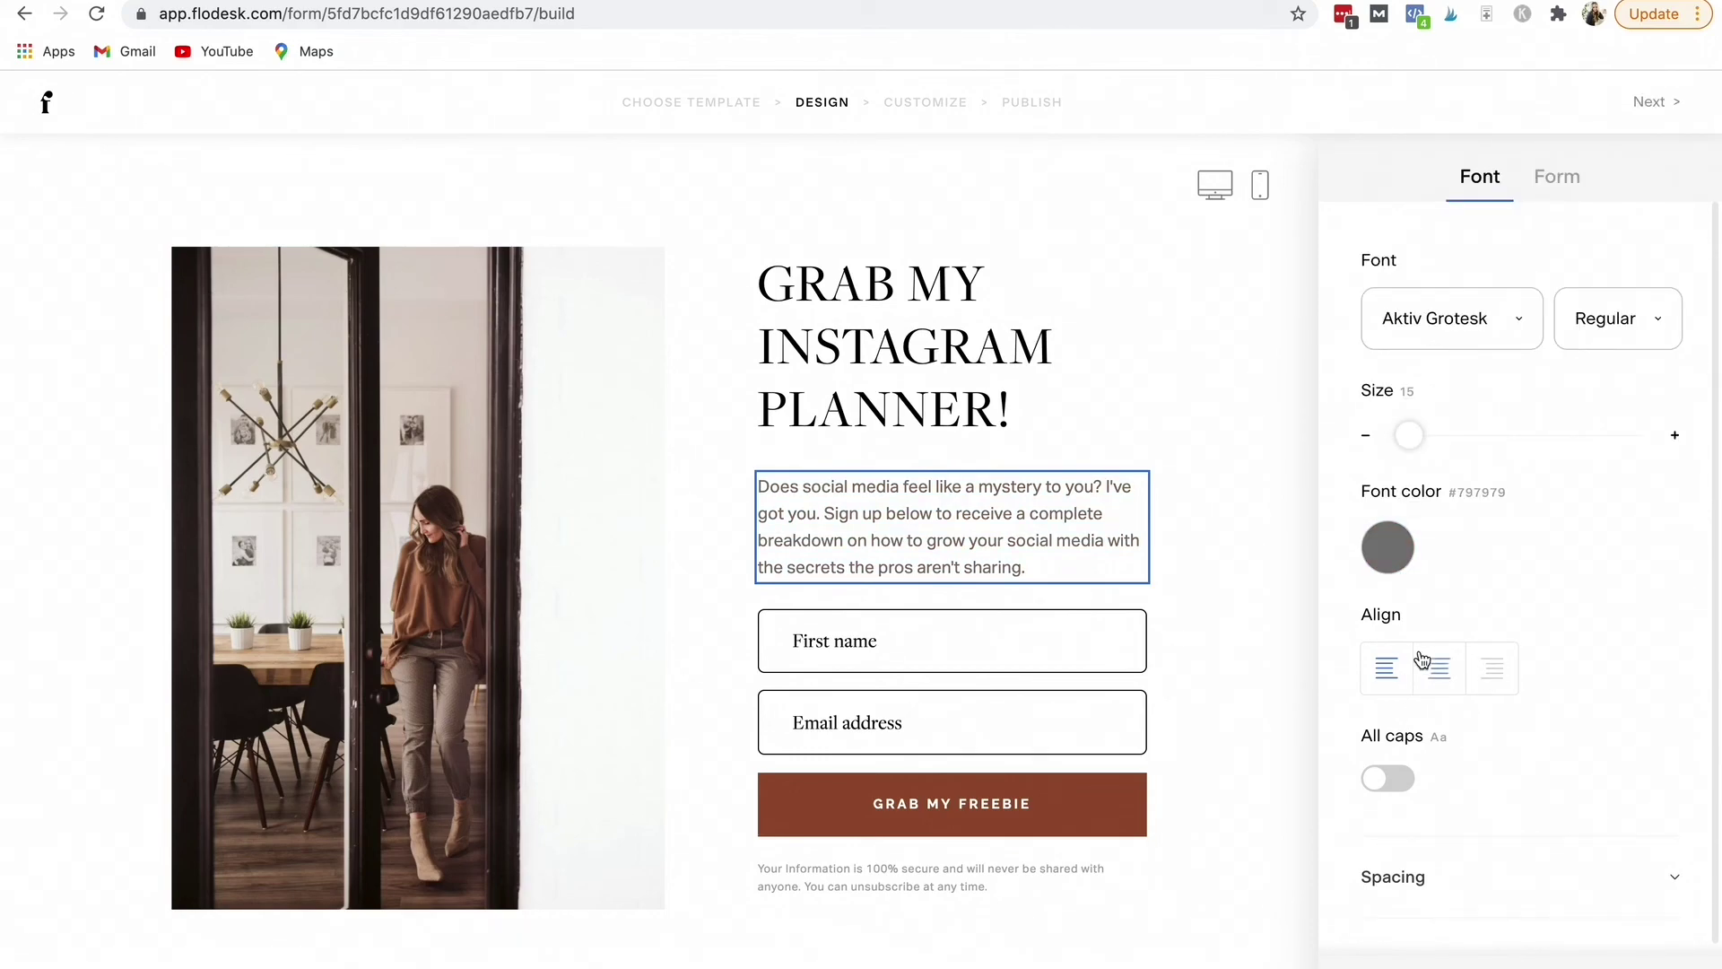
pyautogui.click(1516, 323)
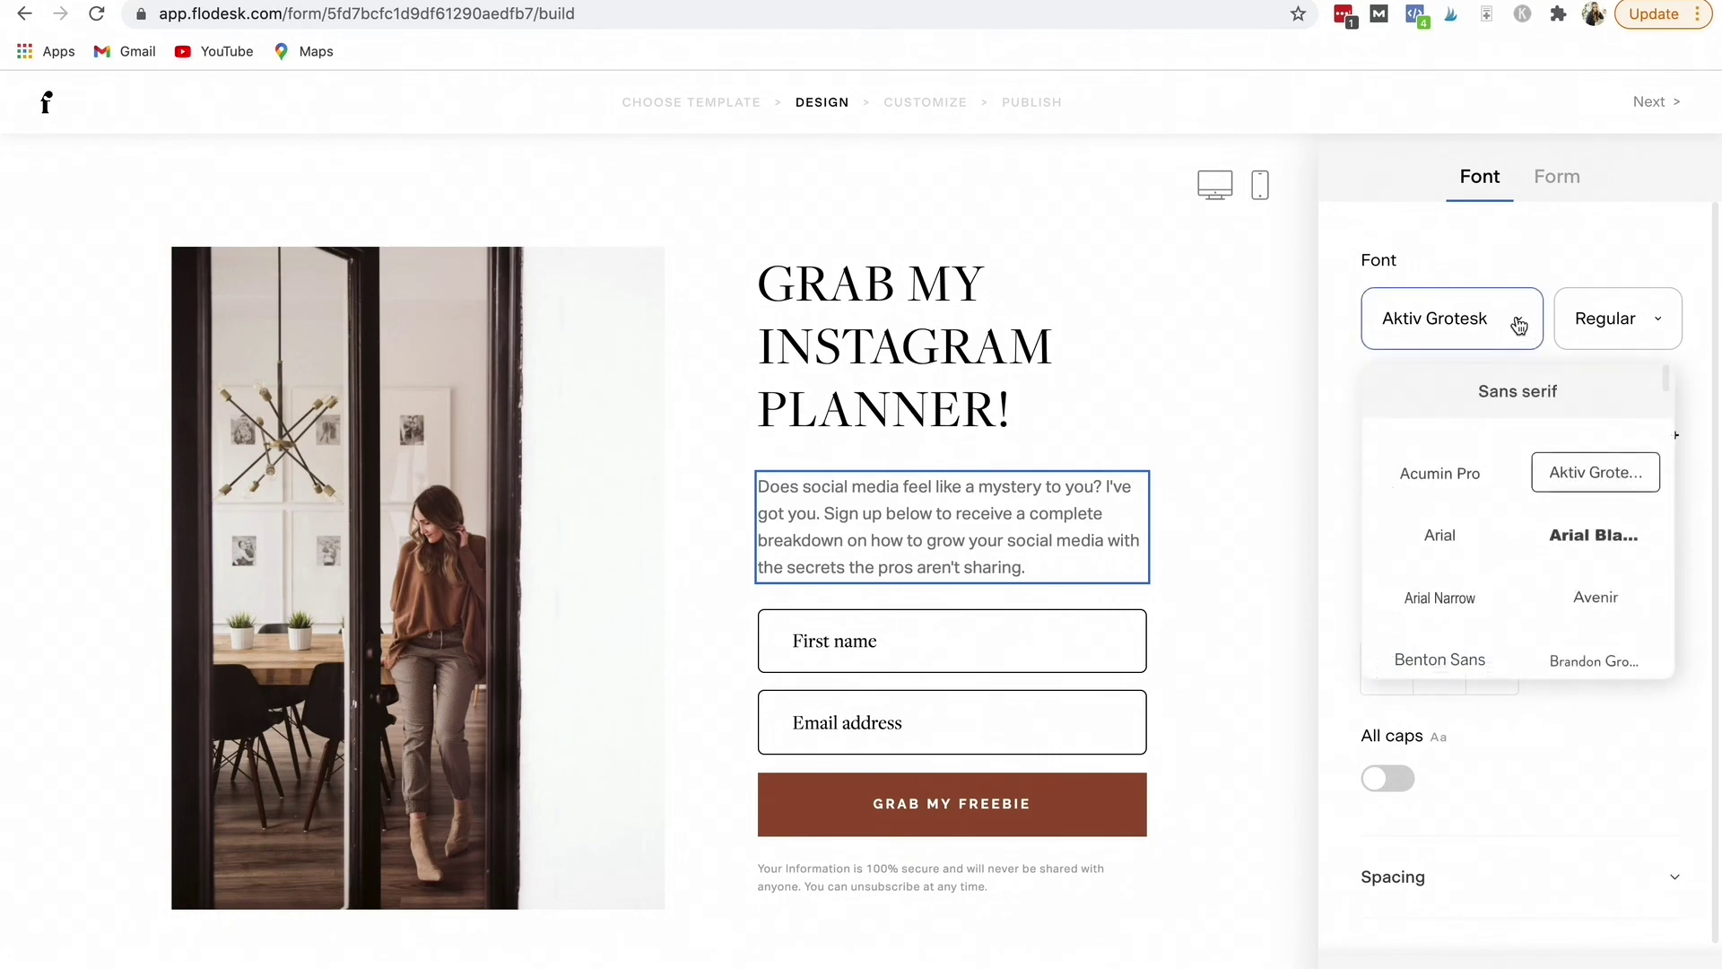
pyautogui.click(1302, 508)
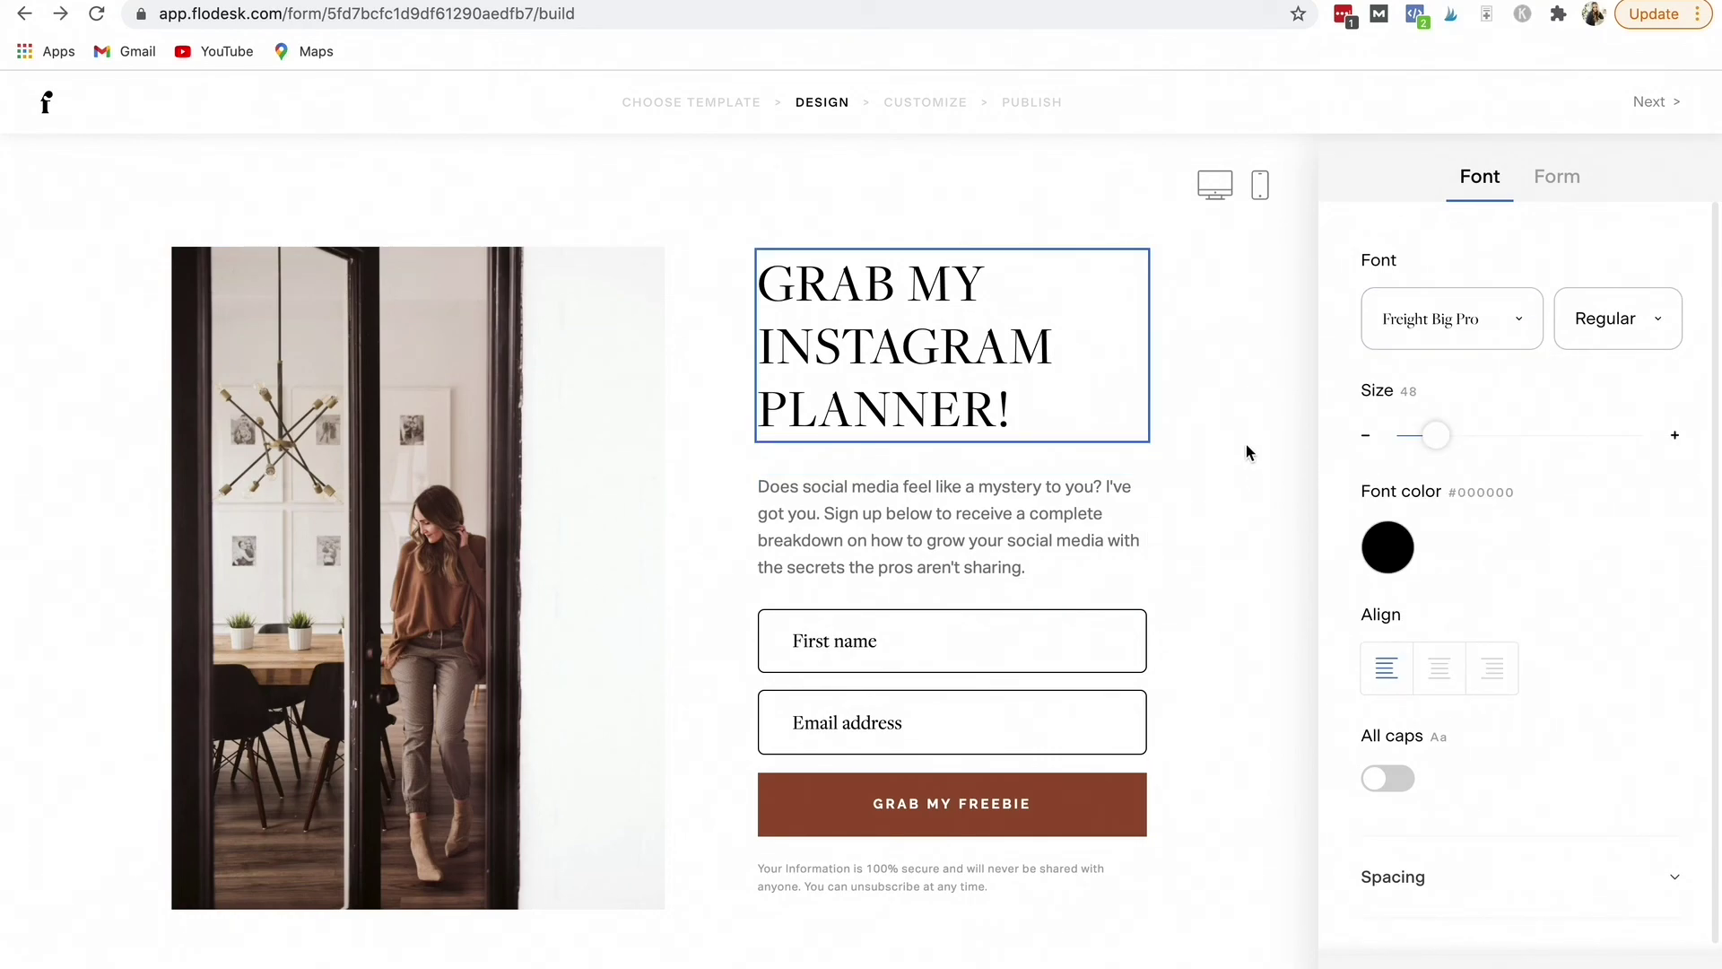
pyautogui.click(925, 536)
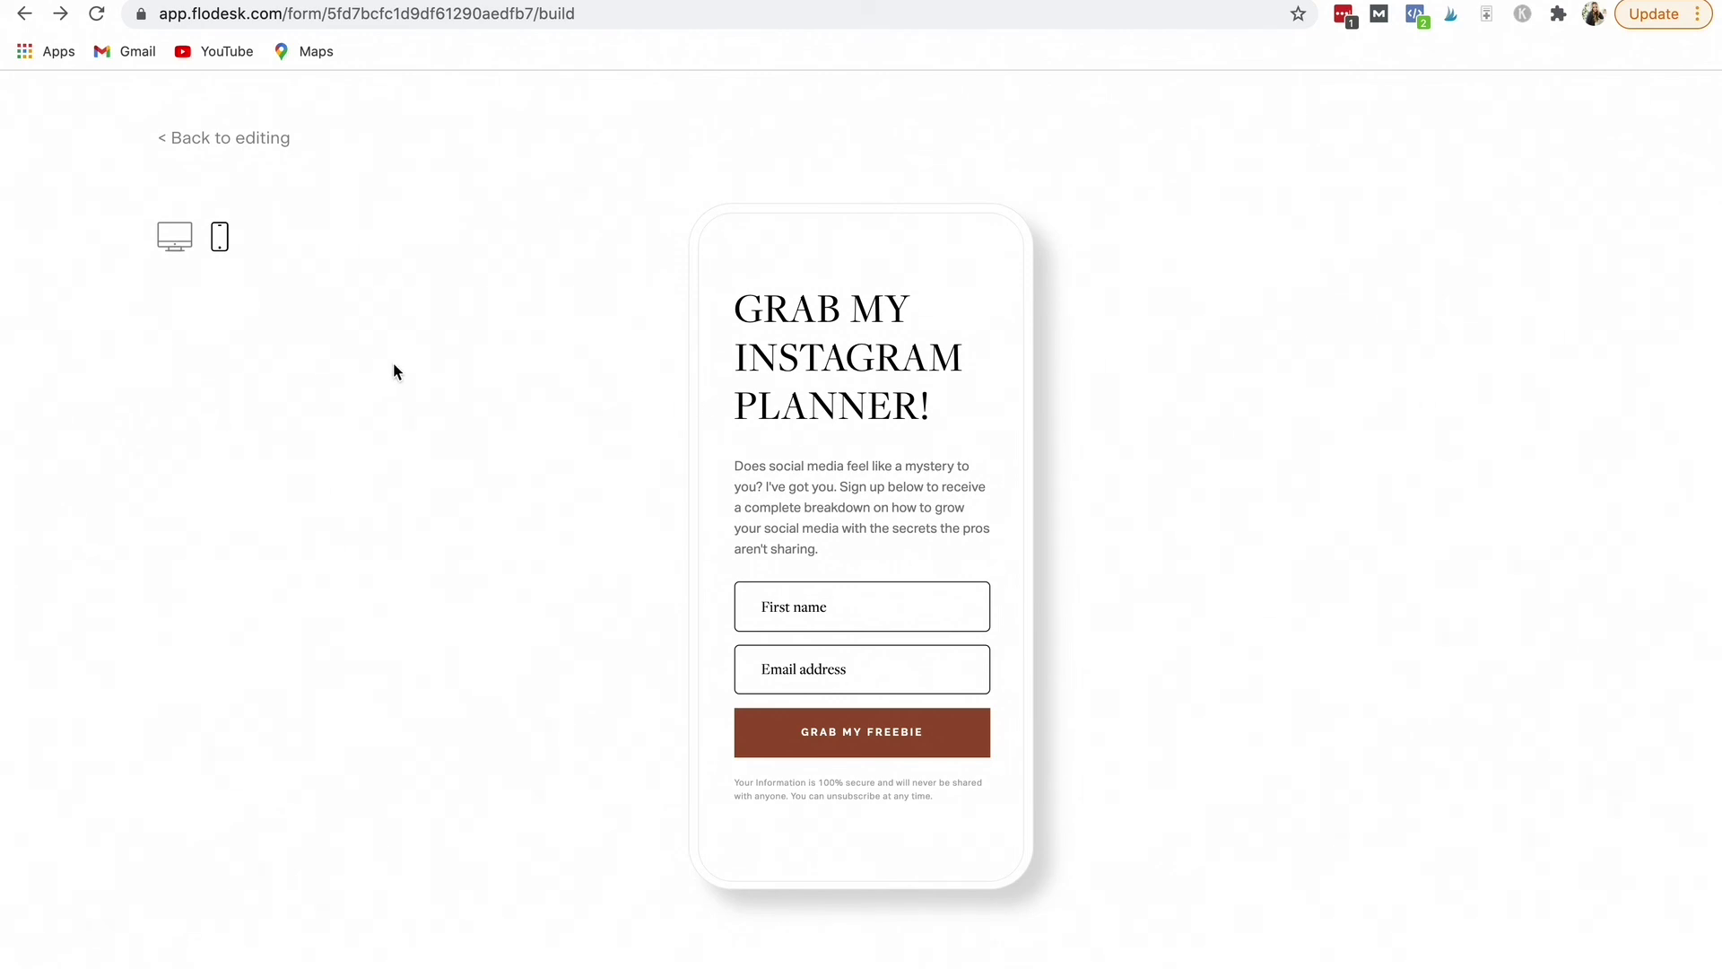
pyautogui.click(174, 237)
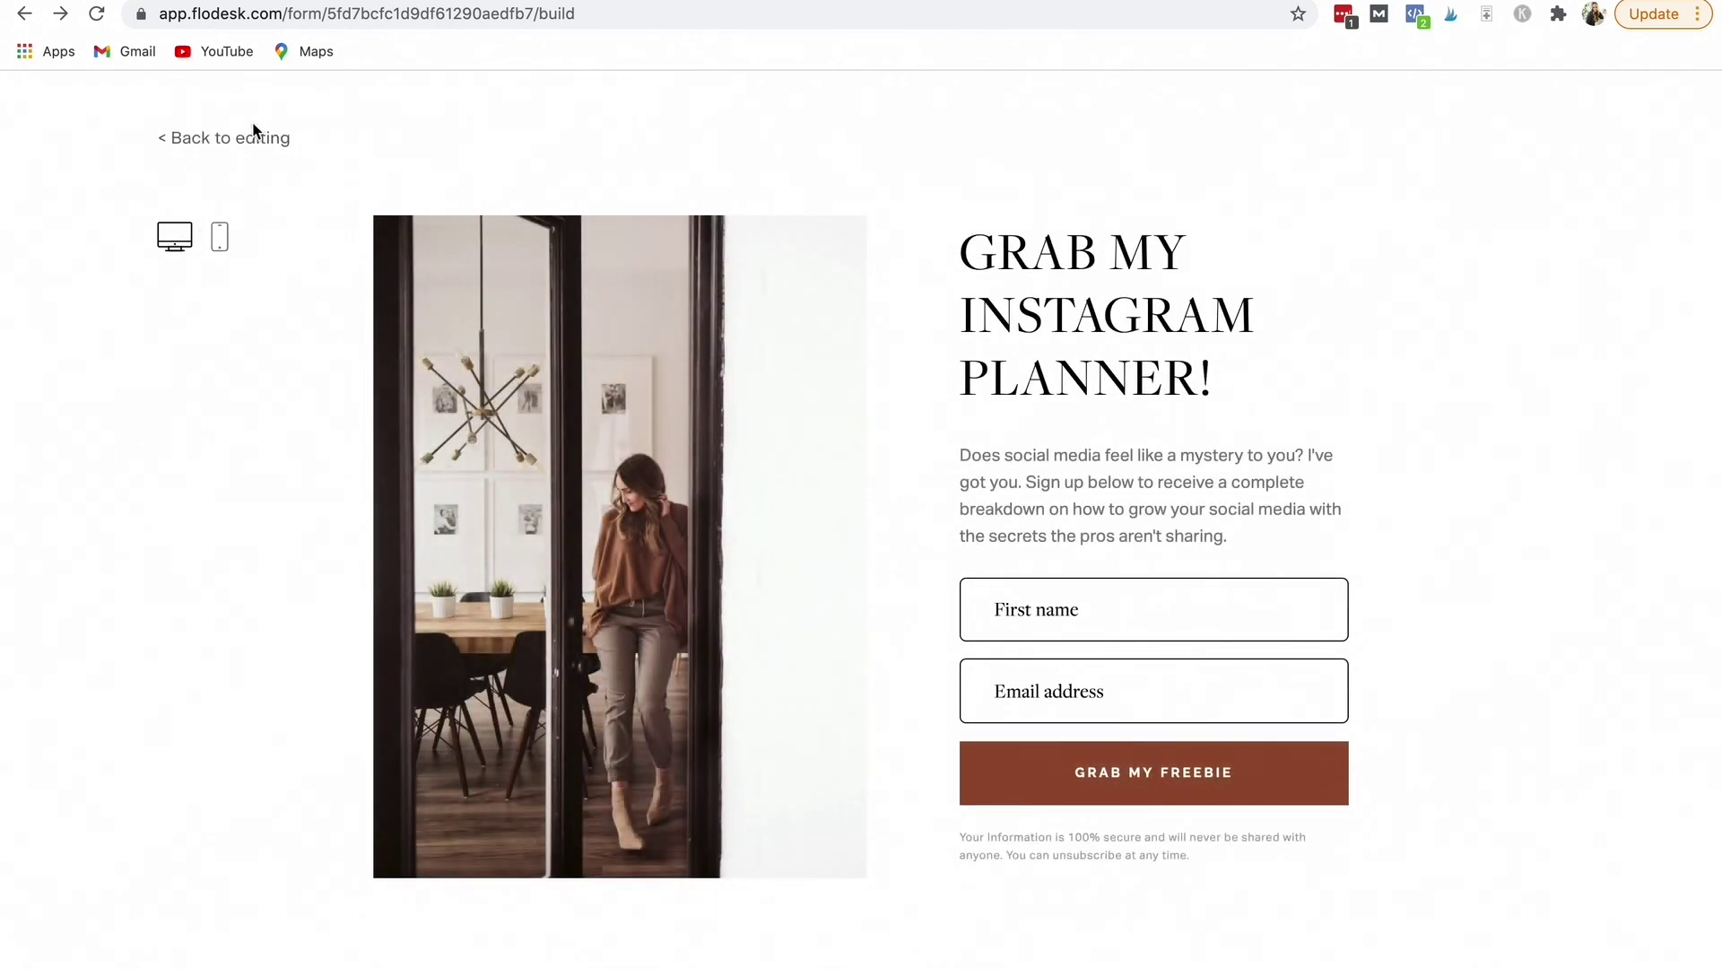
pyautogui.click(235, 138)
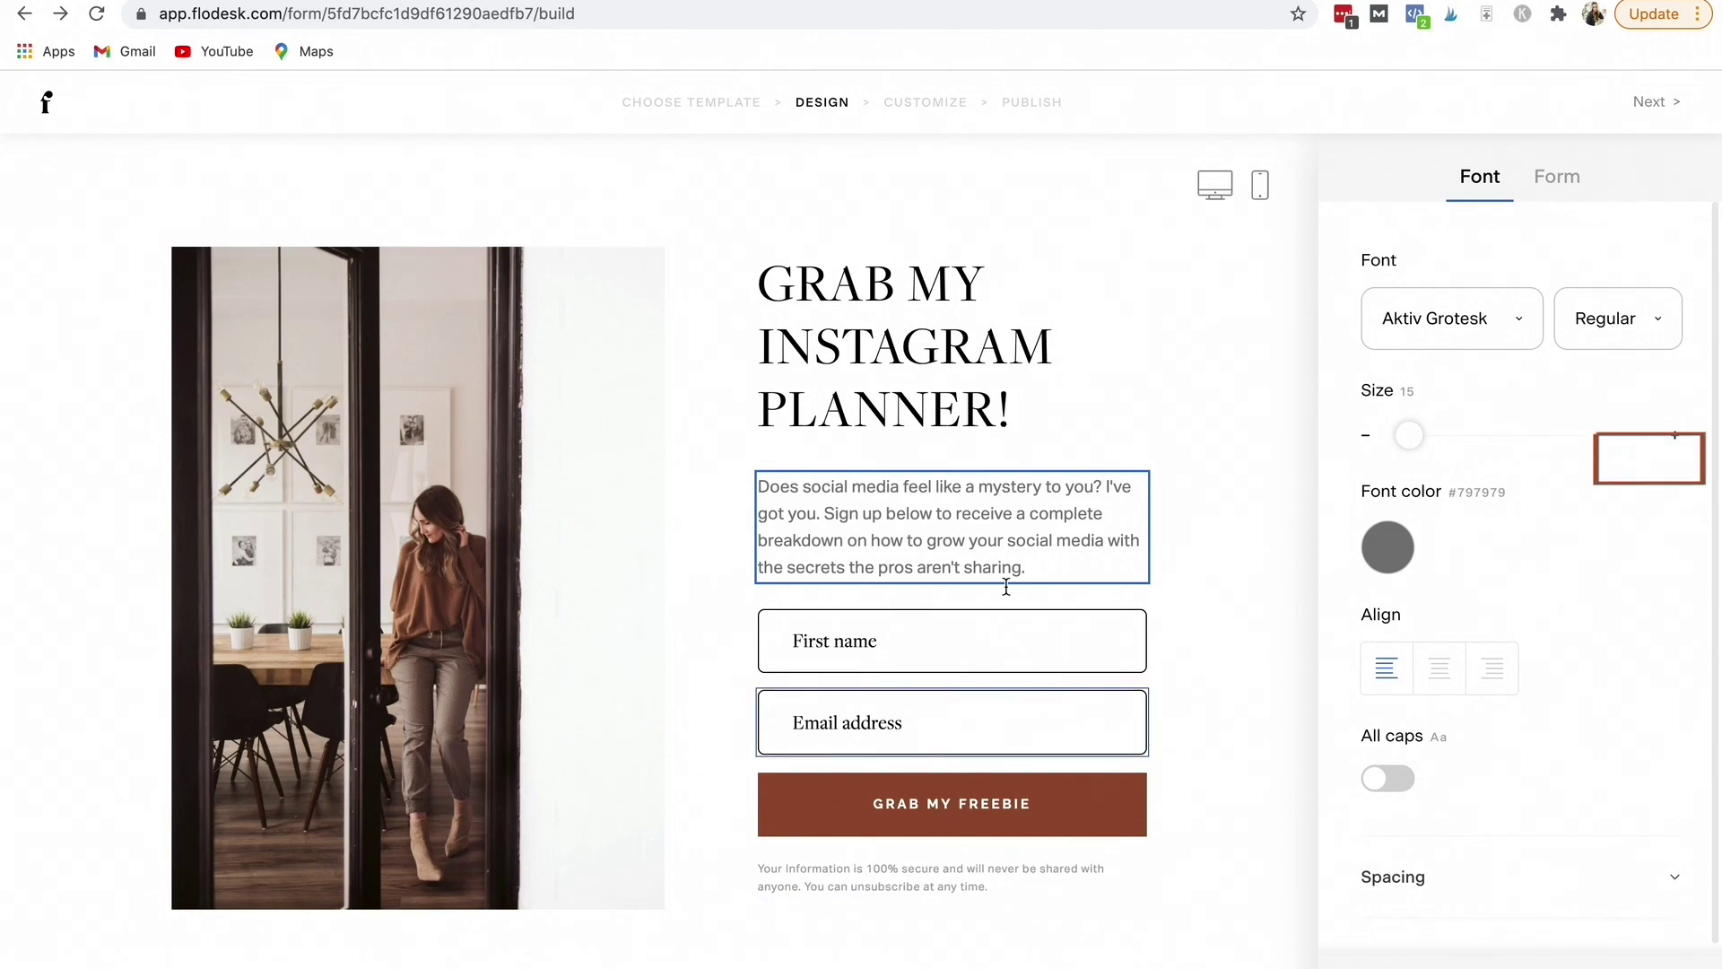
# Move past Design with double opt-in set to No, and choose Do not notify me
pyautogui.click(1648, 104)
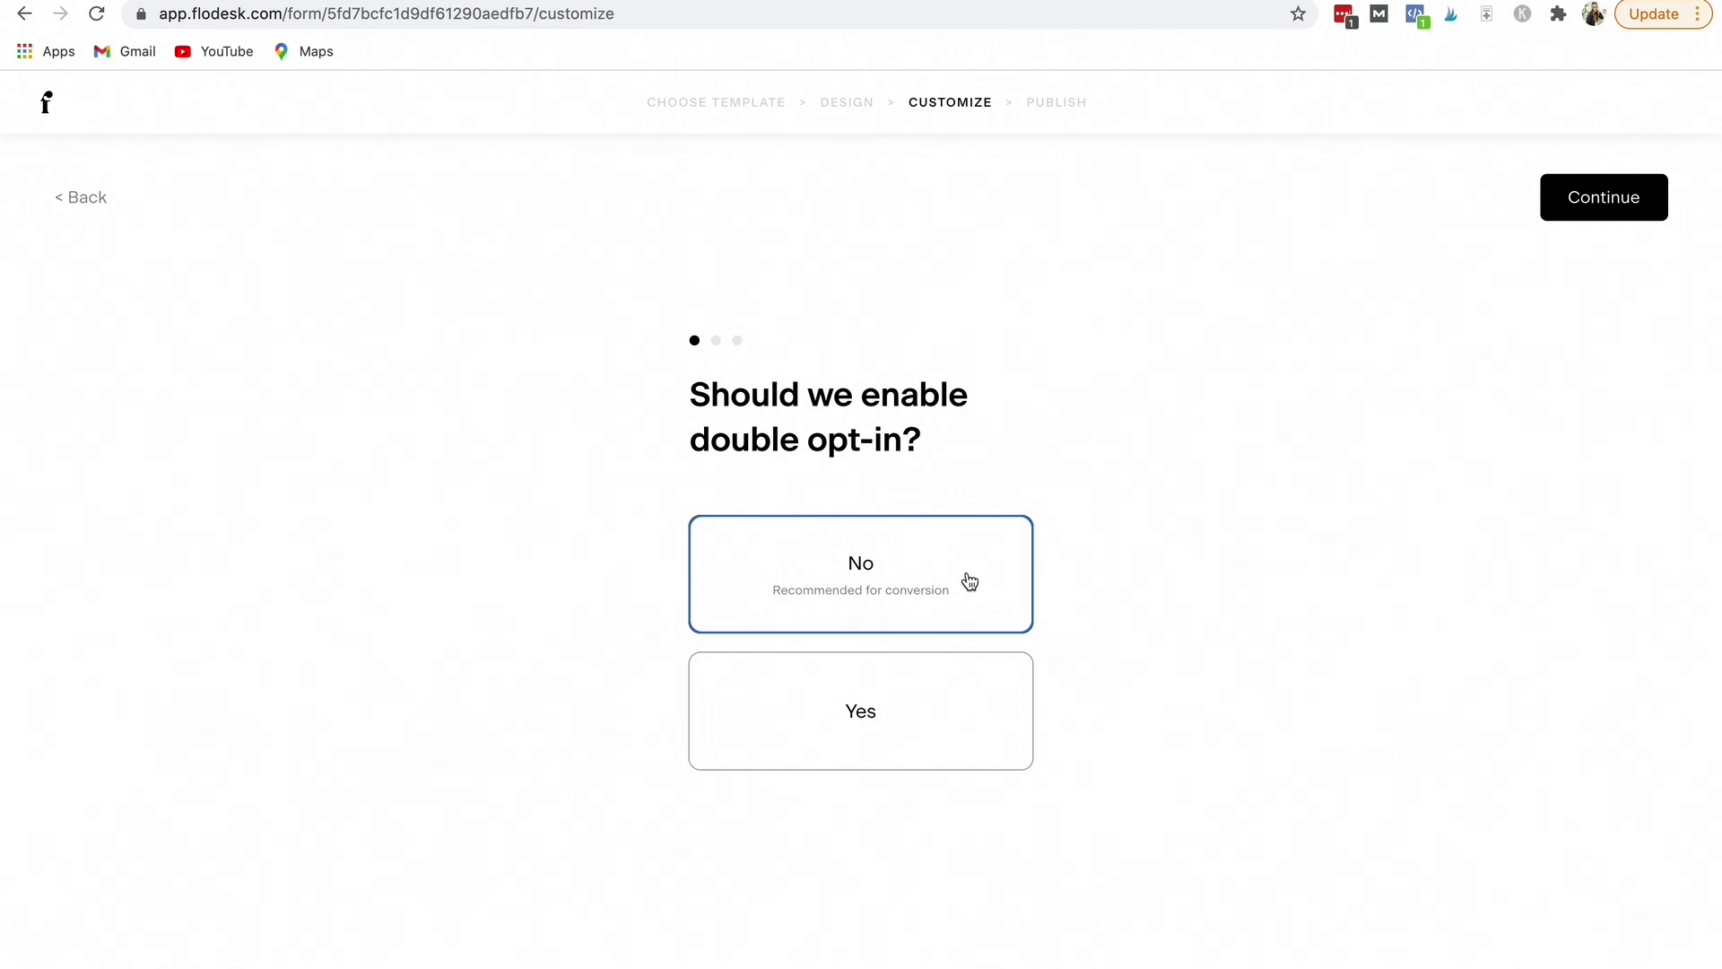
pyautogui.click(1597, 210)
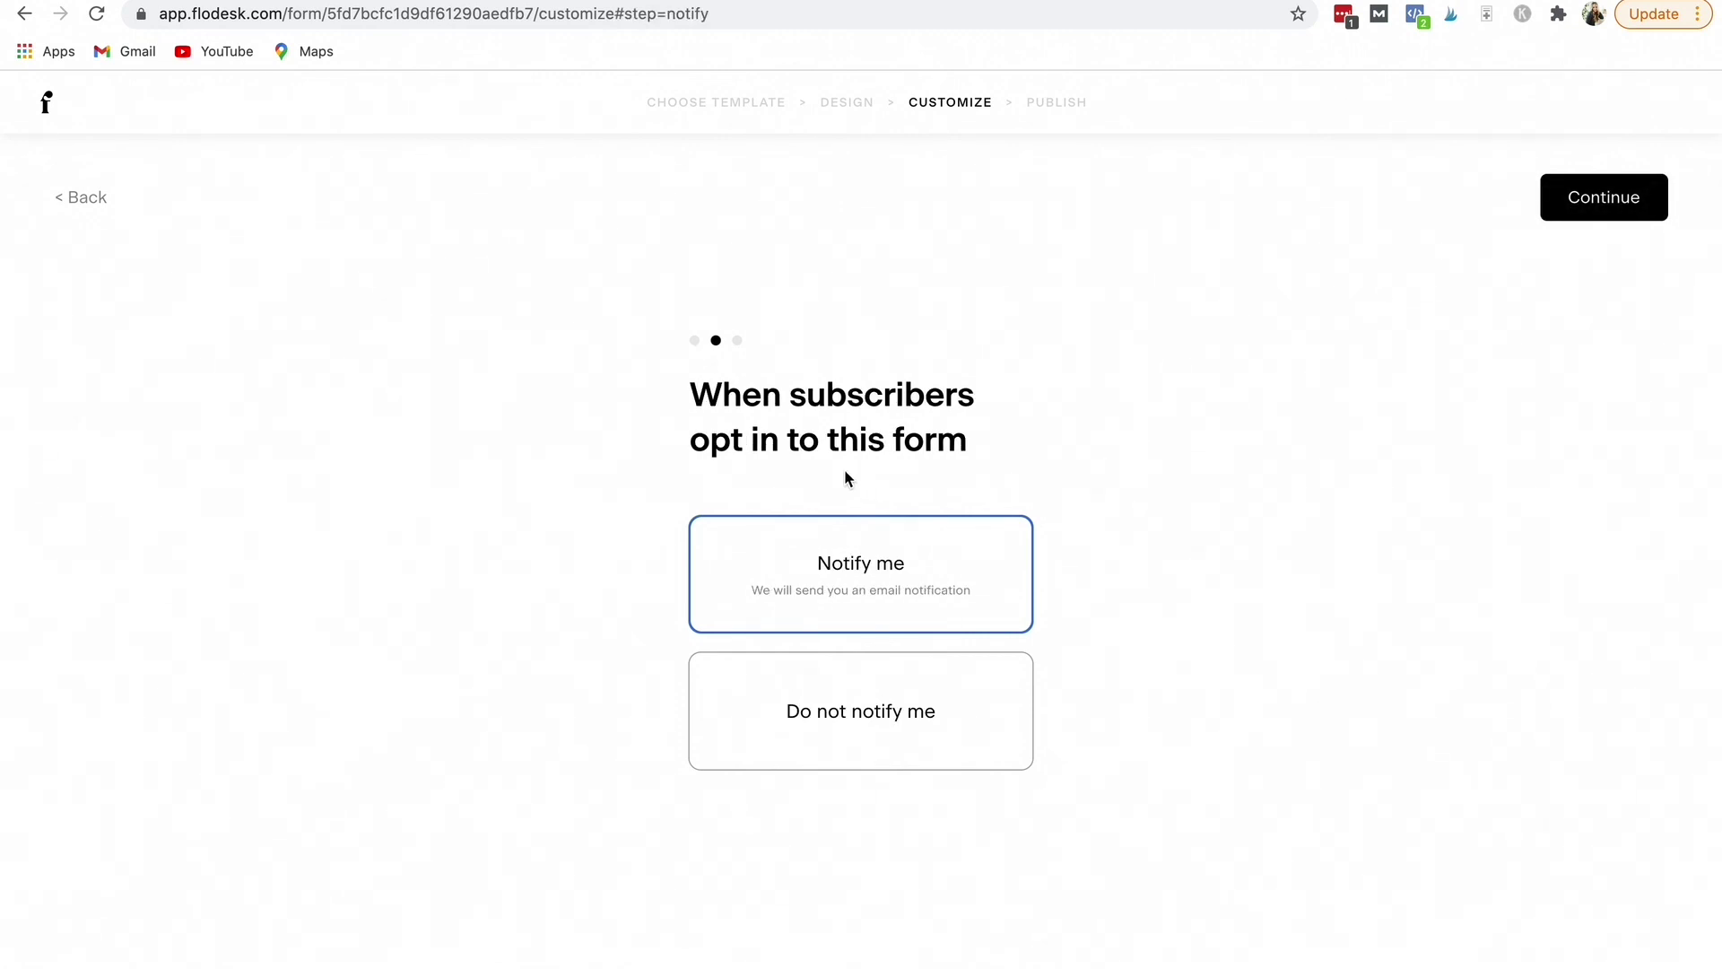
pyautogui.click(855, 728)
pyautogui.click(880, 580)
pyautogui.click(853, 716)
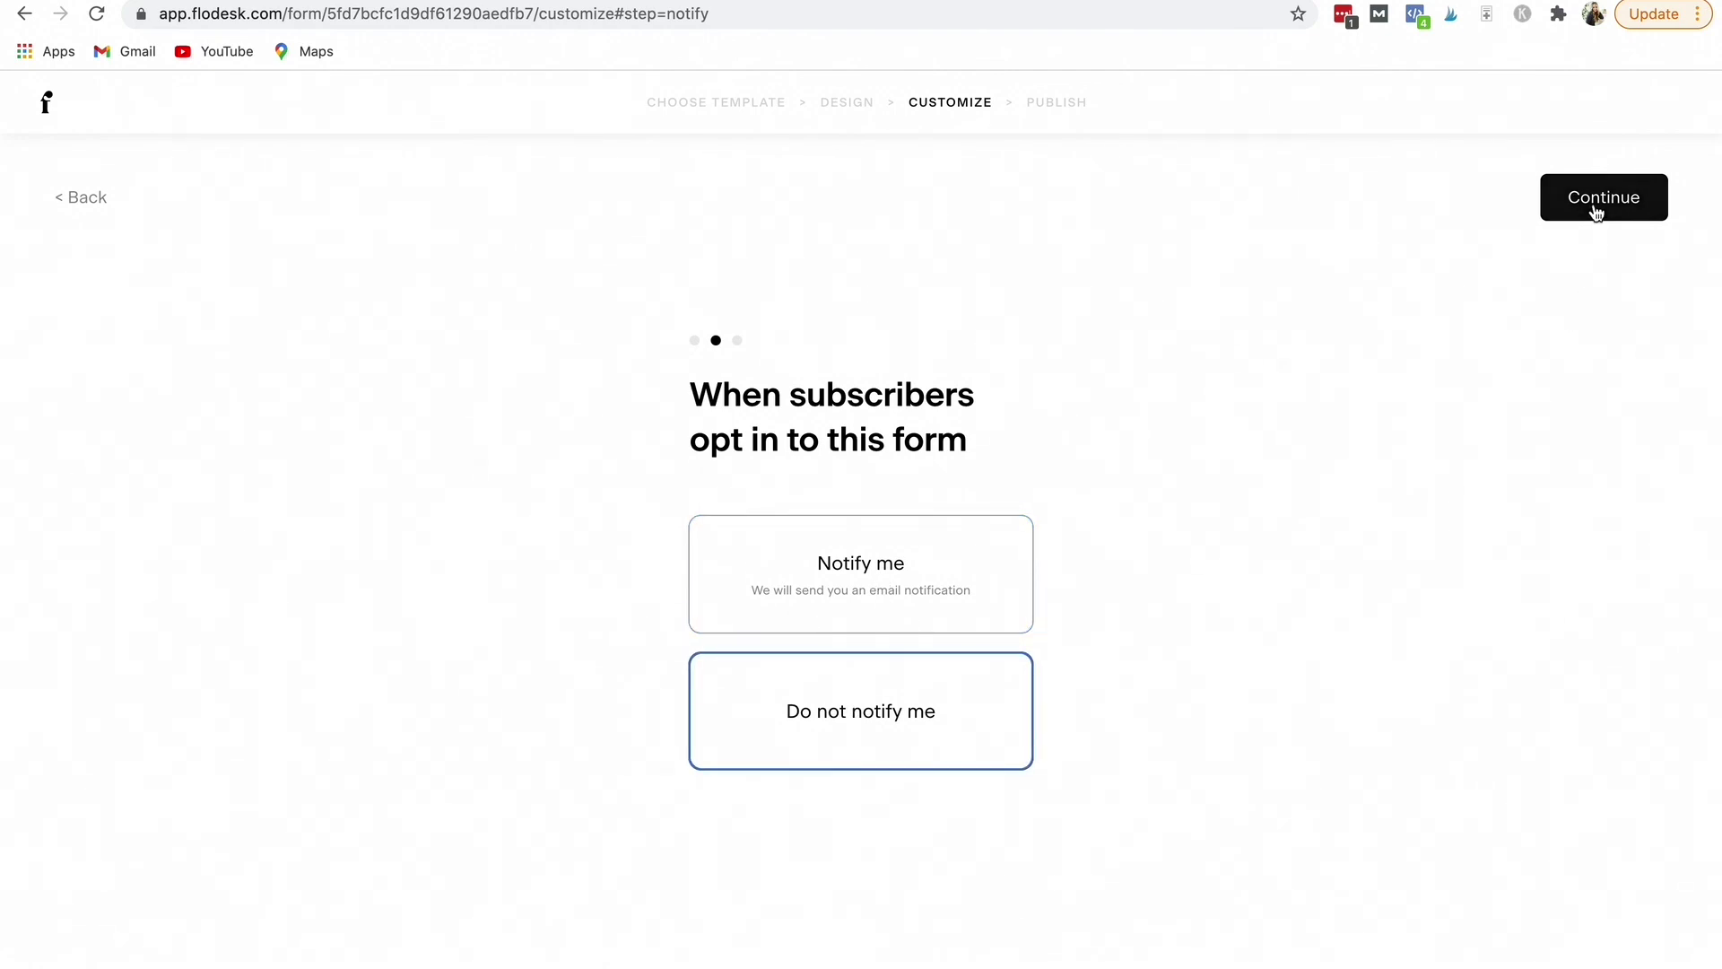
# Keep Display success message after submission and publish the Full page form
pyautogui.click(1593, 209)
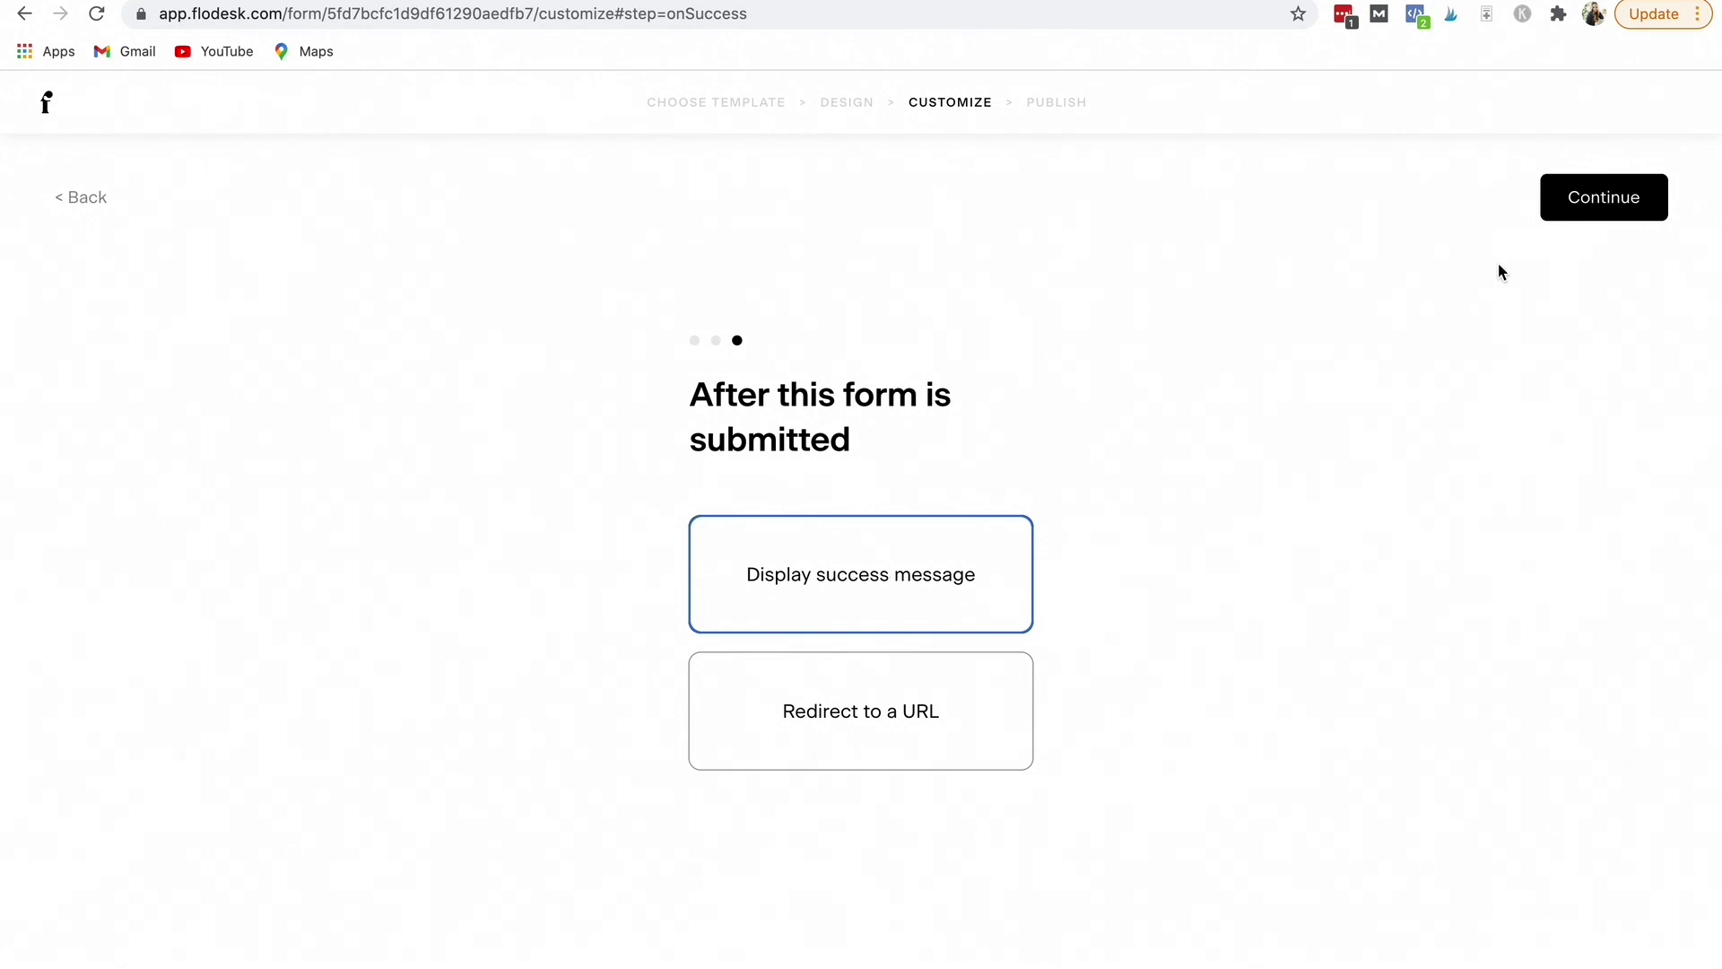
pyautogui.click(1570, 205)
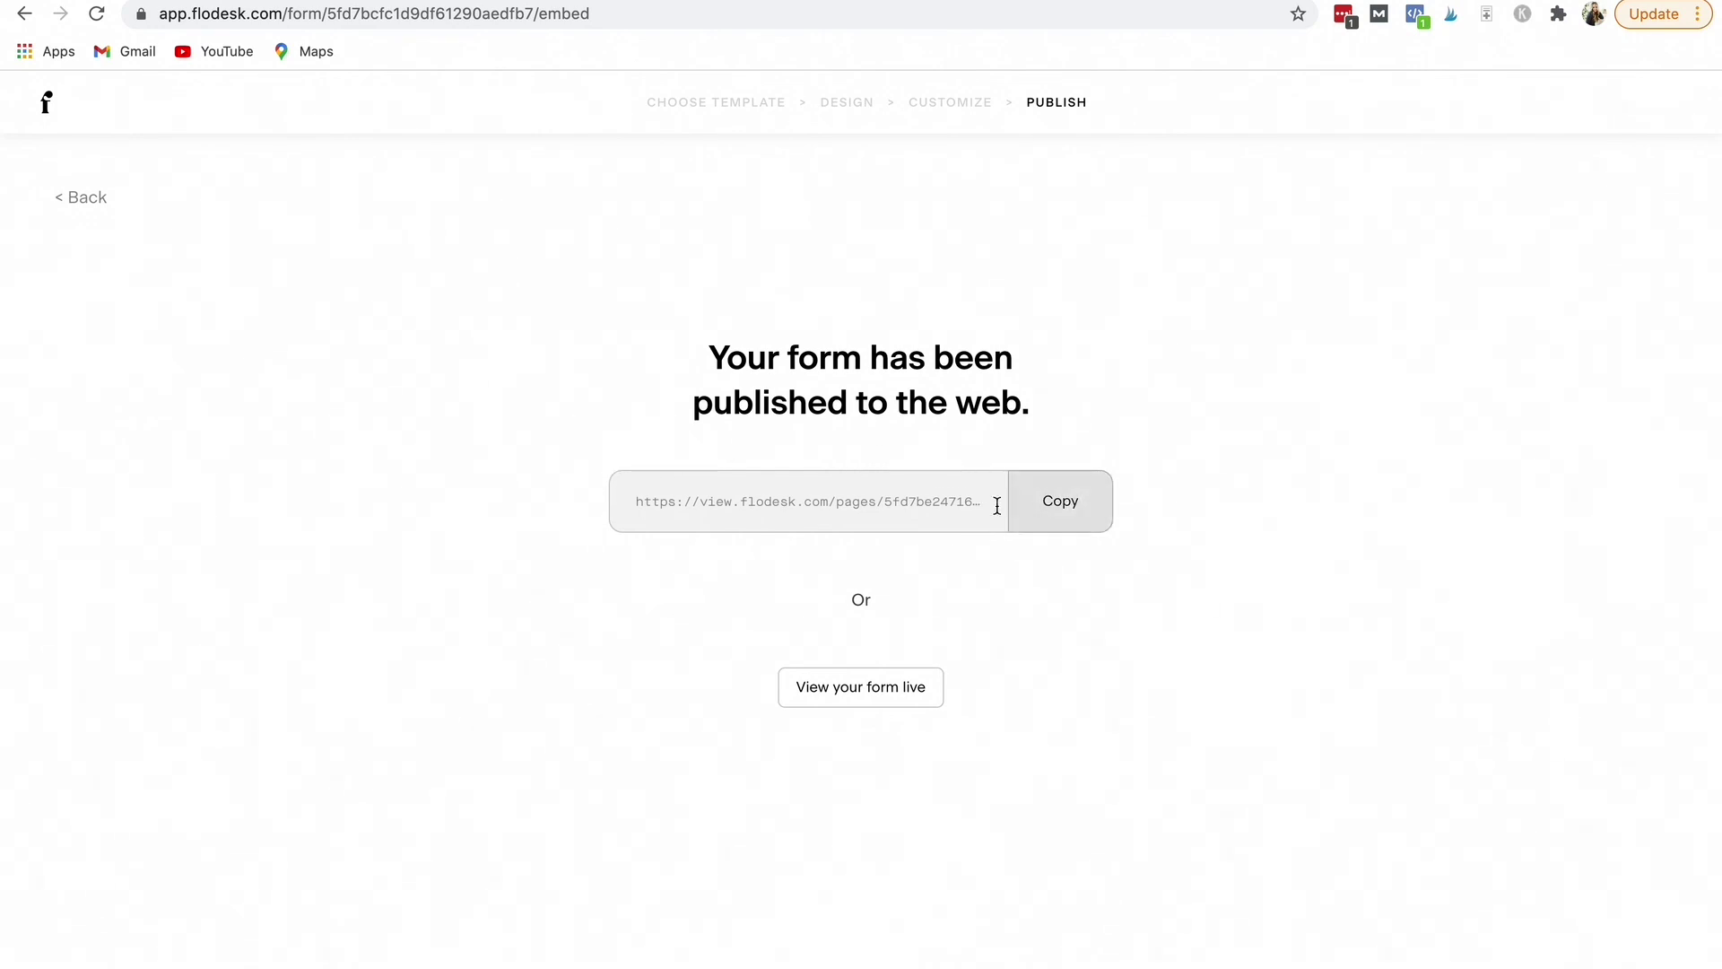
# Copy the published form's shareable URL and view the form live
pyautogui.click(1067, 511)
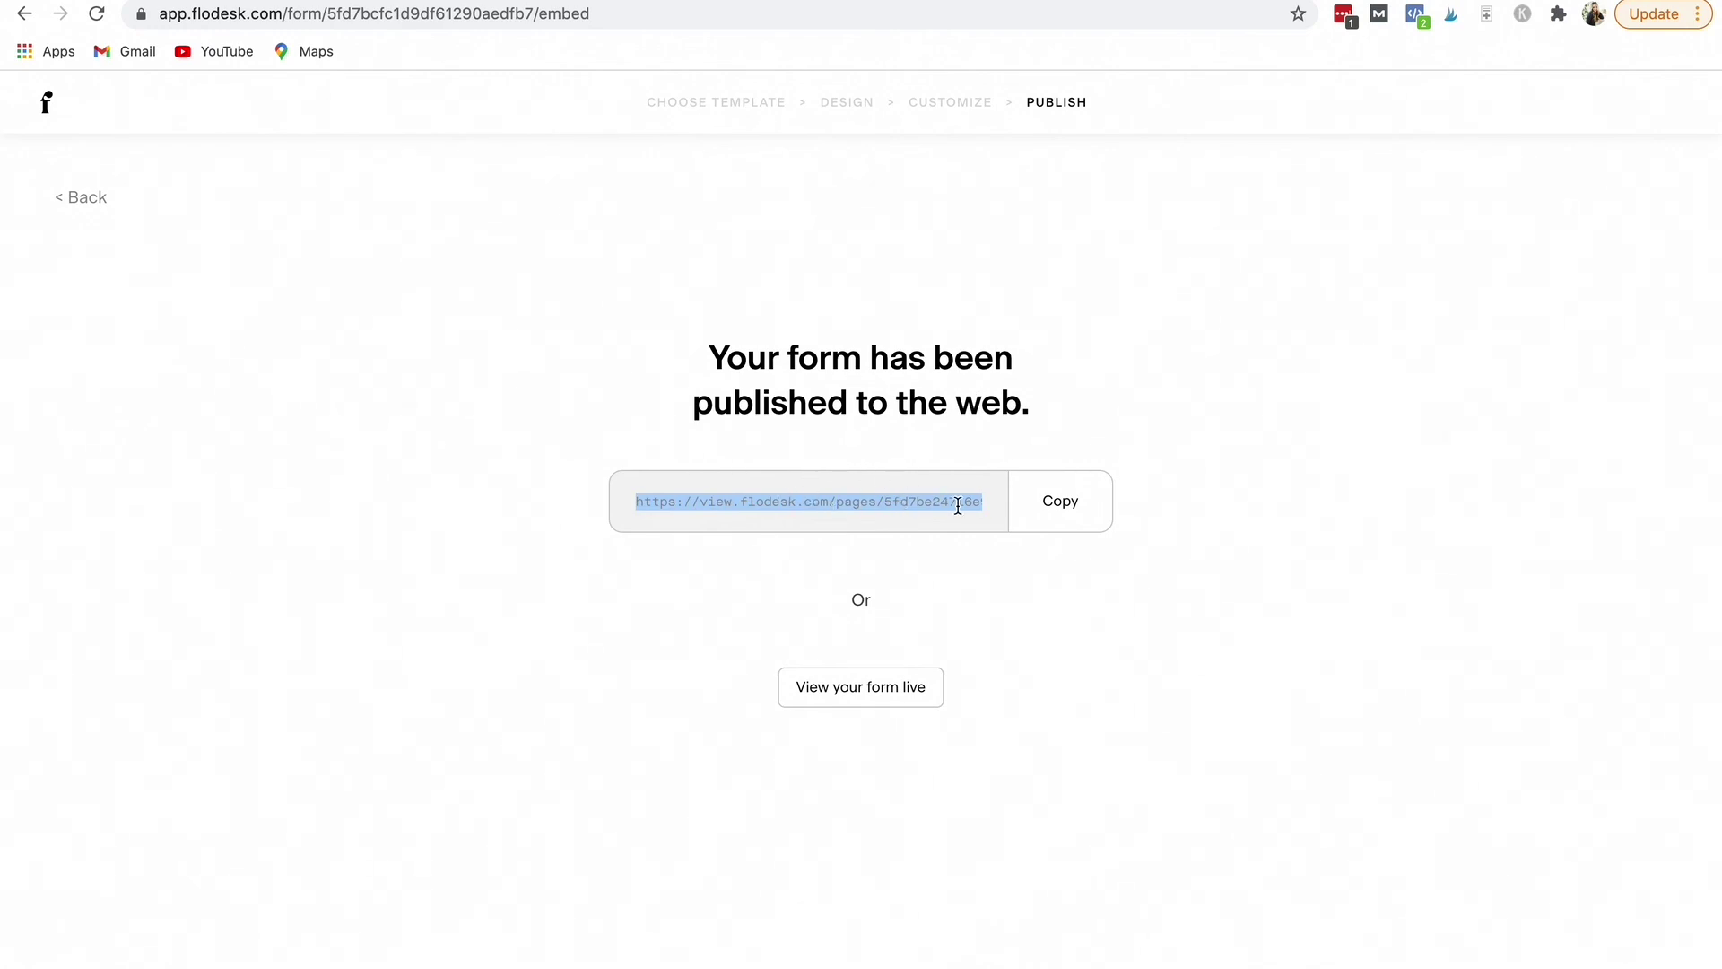
pyautogui.click(817, 696)
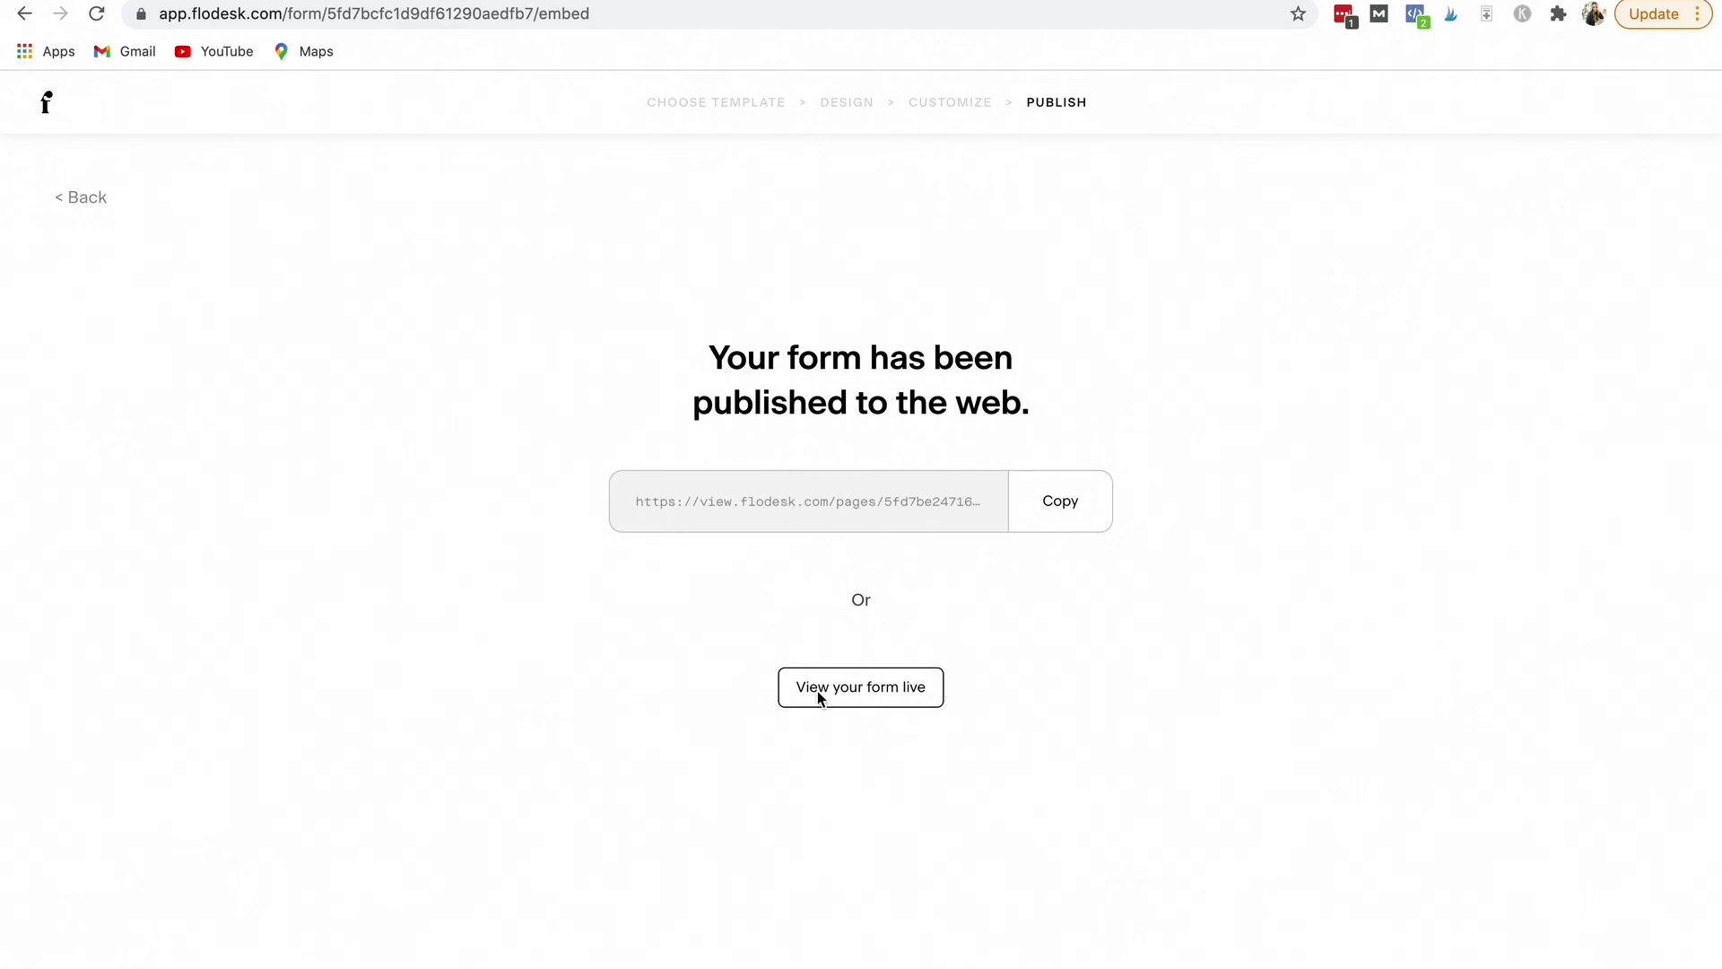